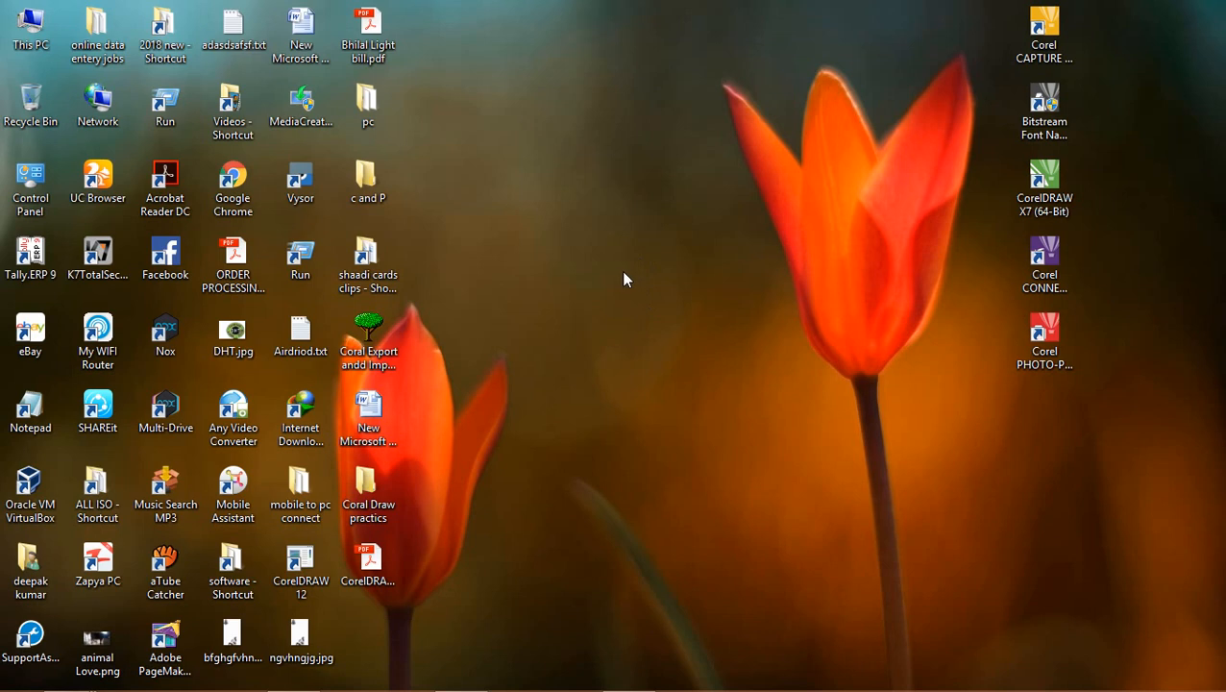
Switch to CorelDRAW X7 and create a new portrait A4 document in CMYK at 300 dpi
{"action": "mouse_move", "coordinate": [577, 689]}
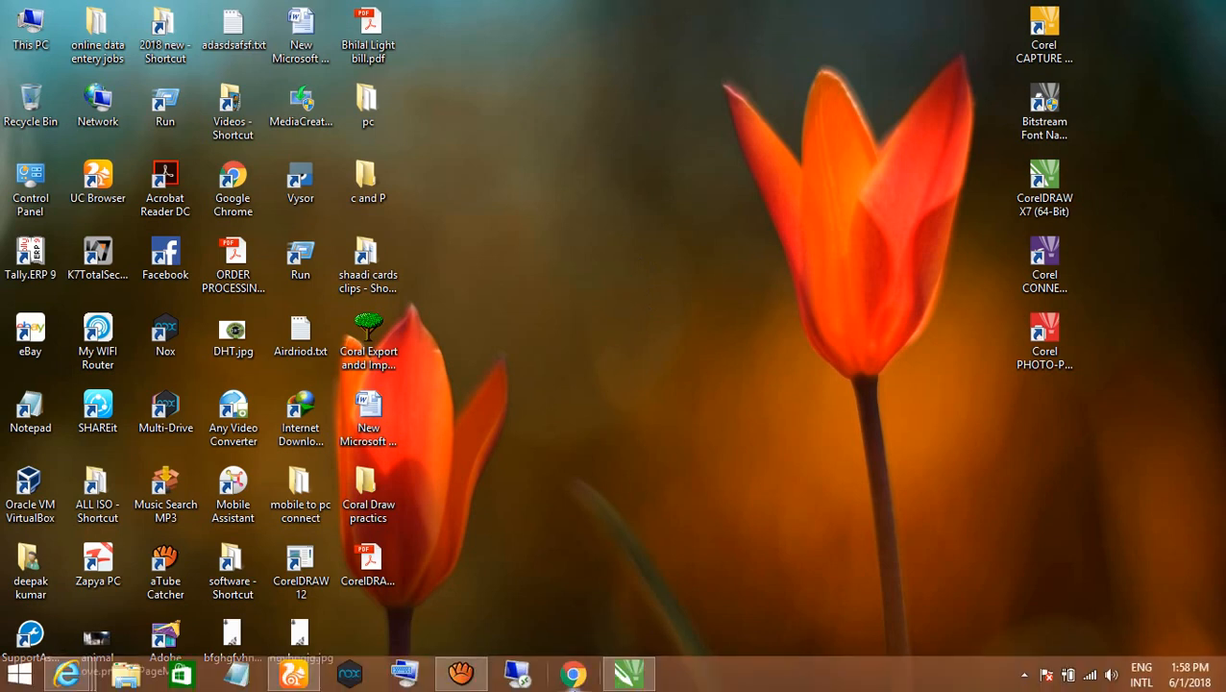
{"action": "left_click", "coordinate": [630, 676]}
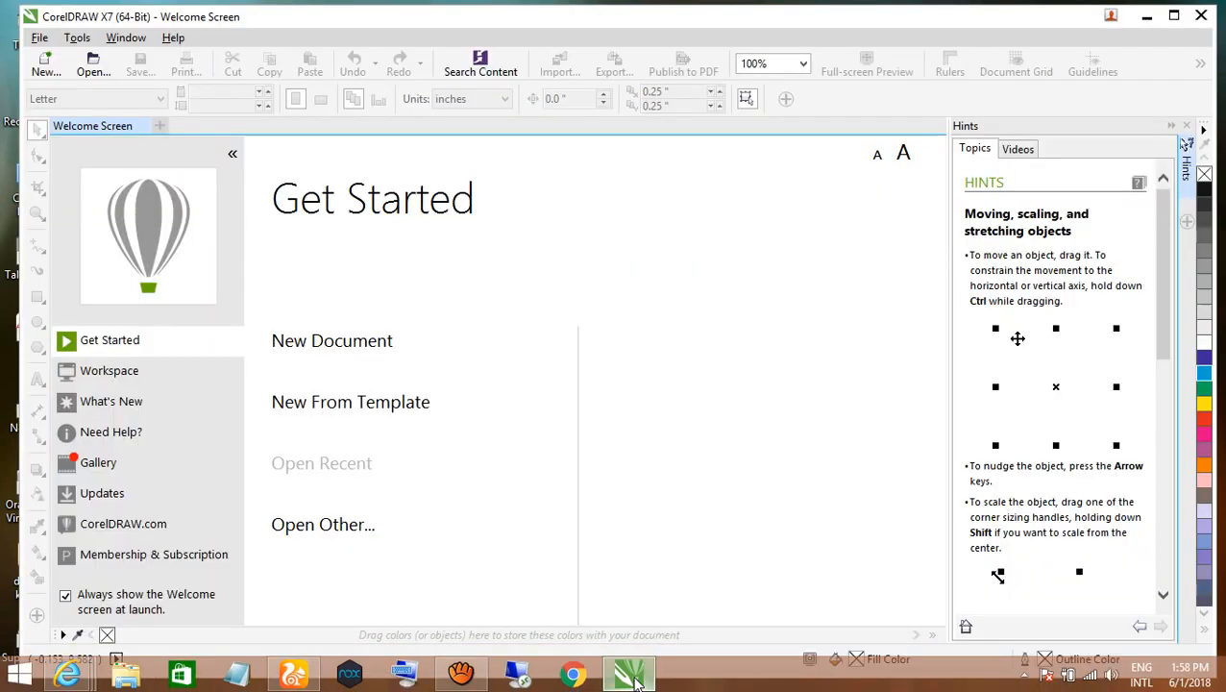
{"action": "left_click", "coordinate": [355, 348]}
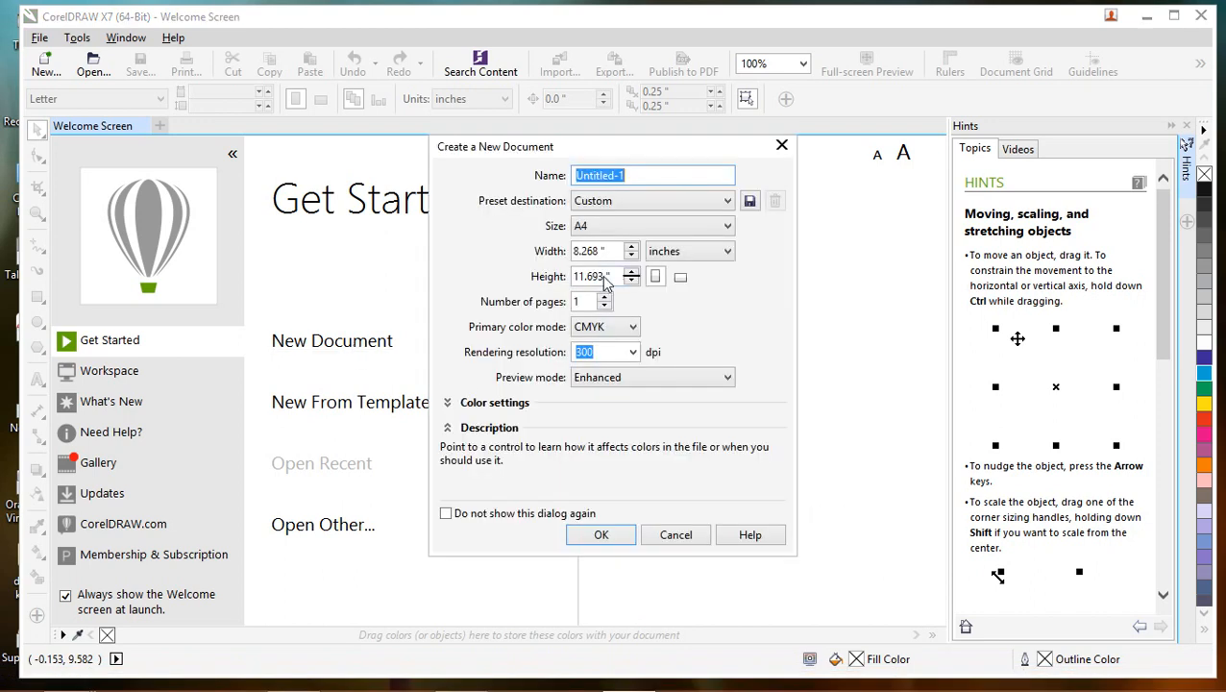
{"action": "left_click", "coordinate": [602, 536]}
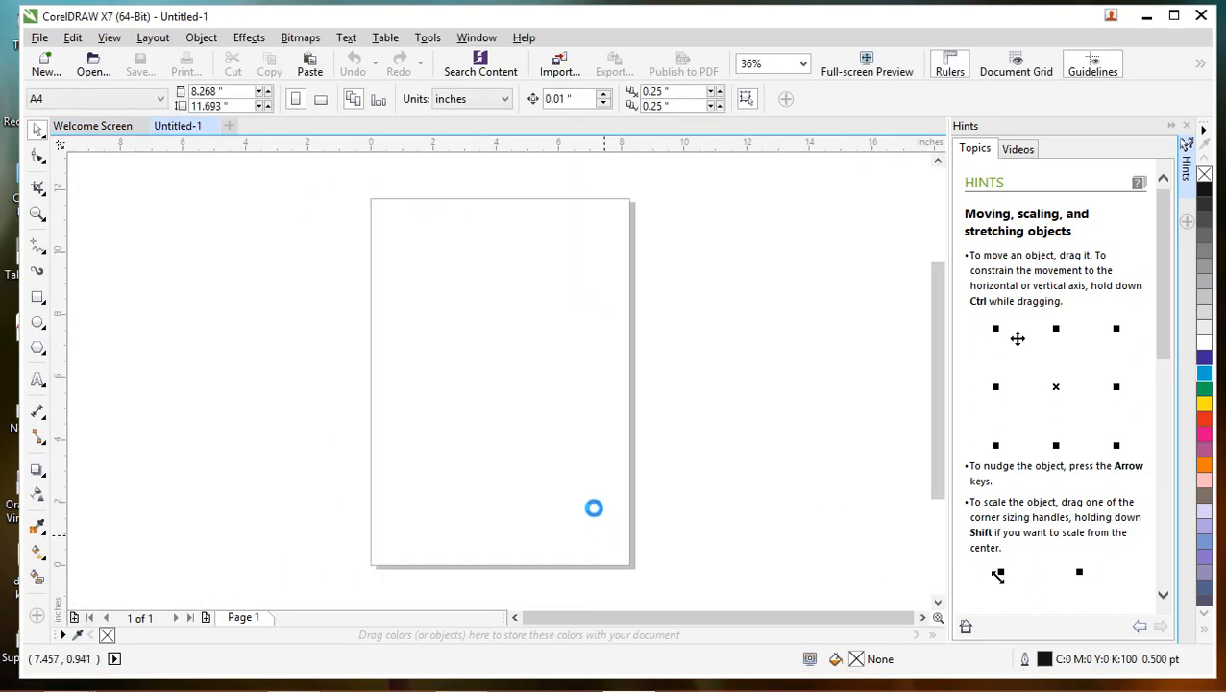
Draw a rectangle about 2.96 by 1.65 inches in the upper part of the page
{"action": "scroll", "coordinate": [886, 301], "scroll_direction": "up", "scroll_amount": 2}
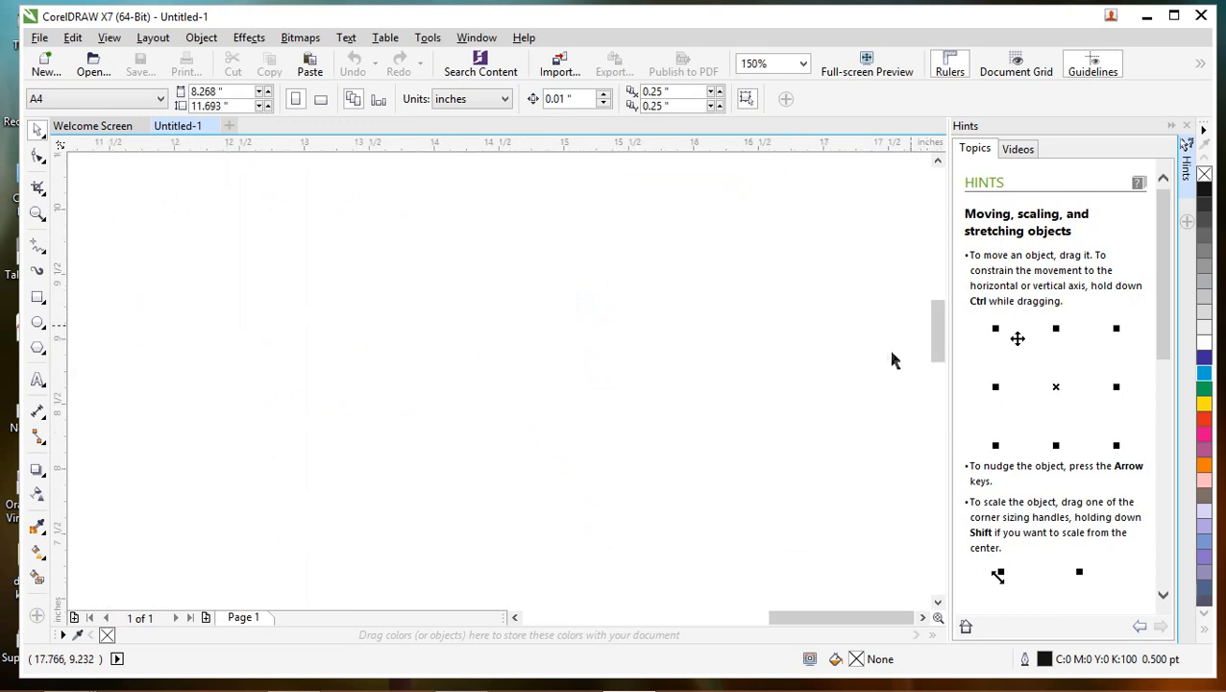
{"action": "left_click_drag", "start_coordinate": [805, 619], "coordinate": [681, 632]}
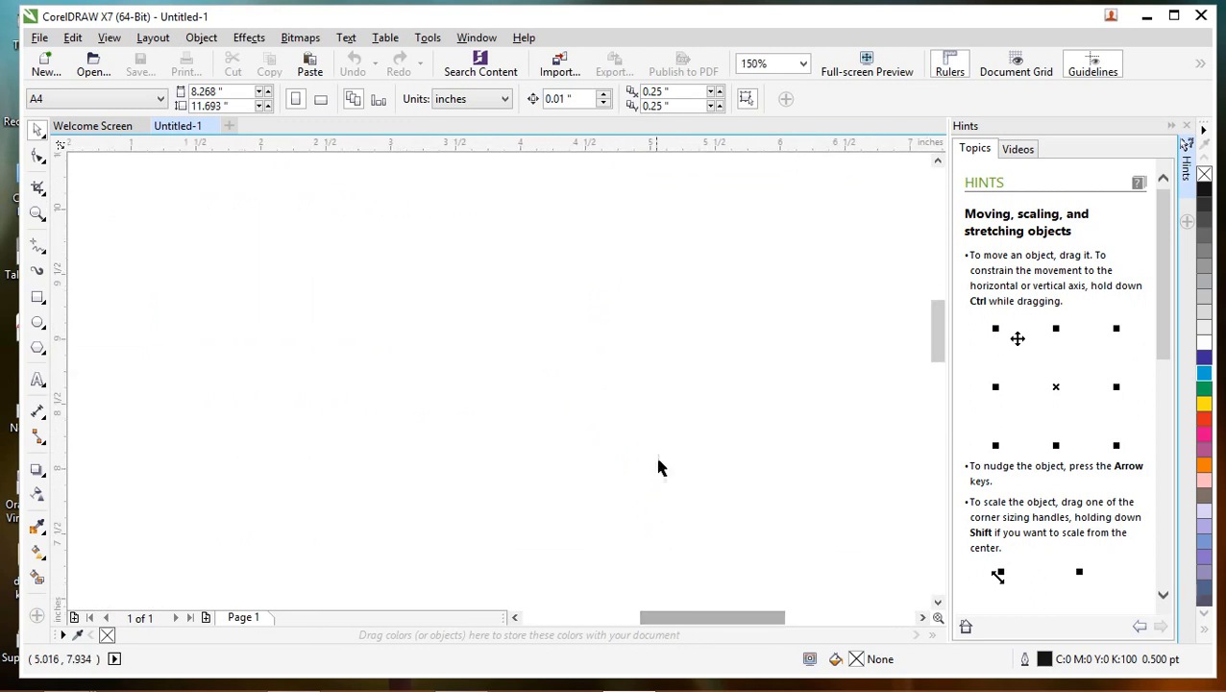
{"action": "scroll", "coordinate": [673, 431], "scroll_direction": "down", "scroll_amount": 2}
{"action": "scroll", "coordinate": [672, 431], "scroll_direction": "up", "scroll_amount": 2}
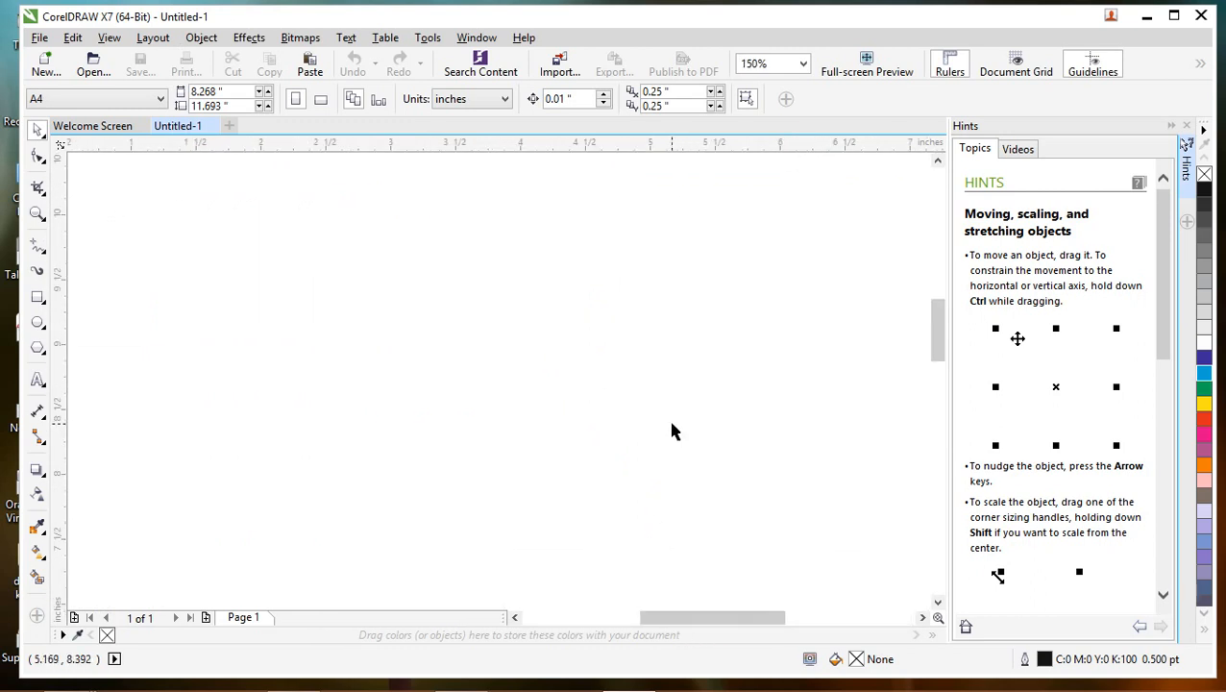
{"action": "scroll", "coordinate": [673, 432], "scroll_direction": "down", "scroll_amount": 1}
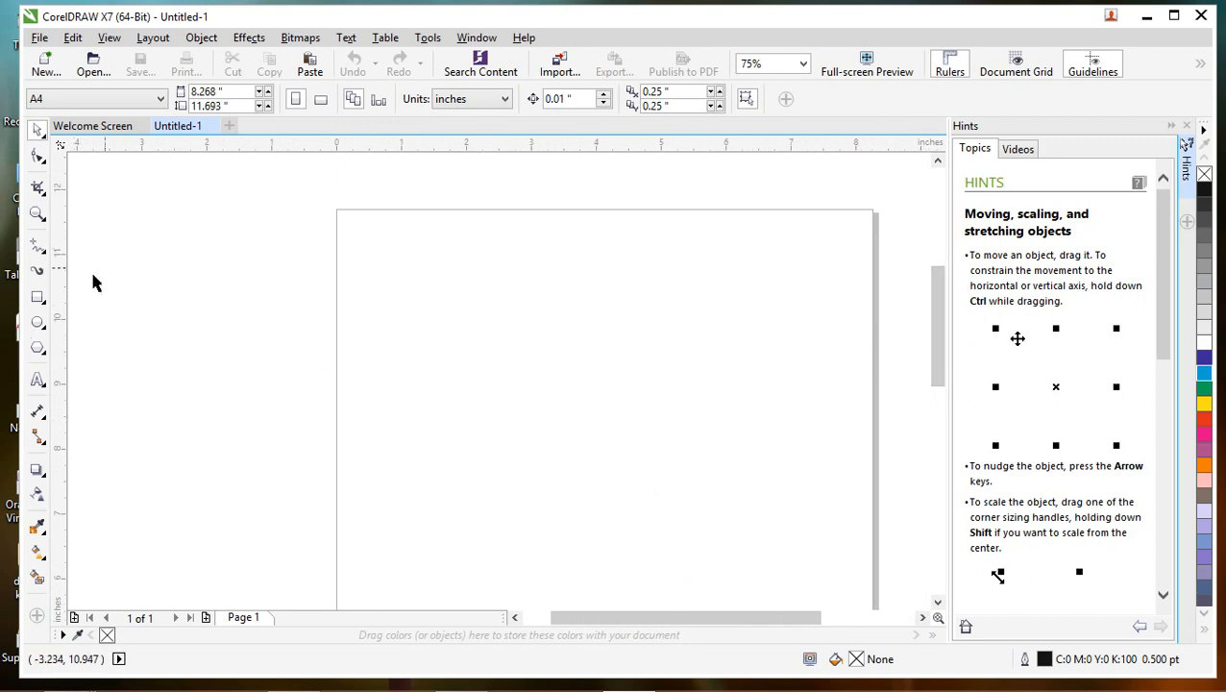
{"action": "left_click", "coordinate": [39, 301]}
{"action": "left_click_drag", "start_coordinate": [435, 359], "coordinate": [628, 467]}
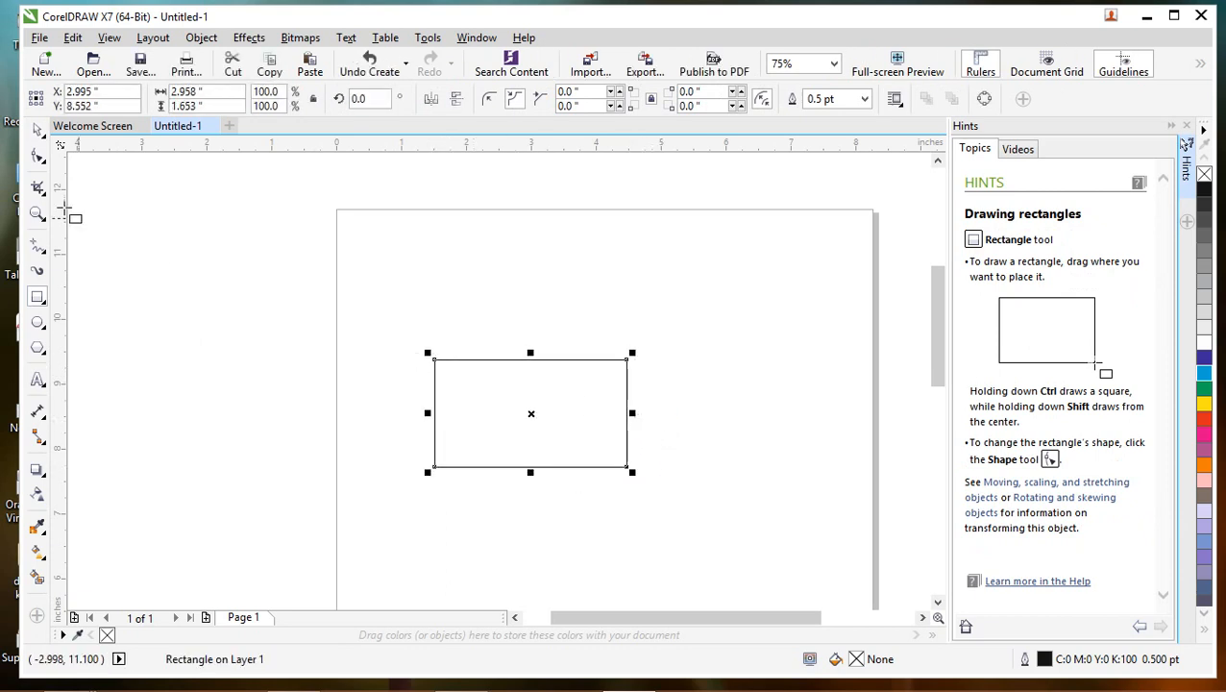
{"action": "left_click", "coordinate": [36, 133]}
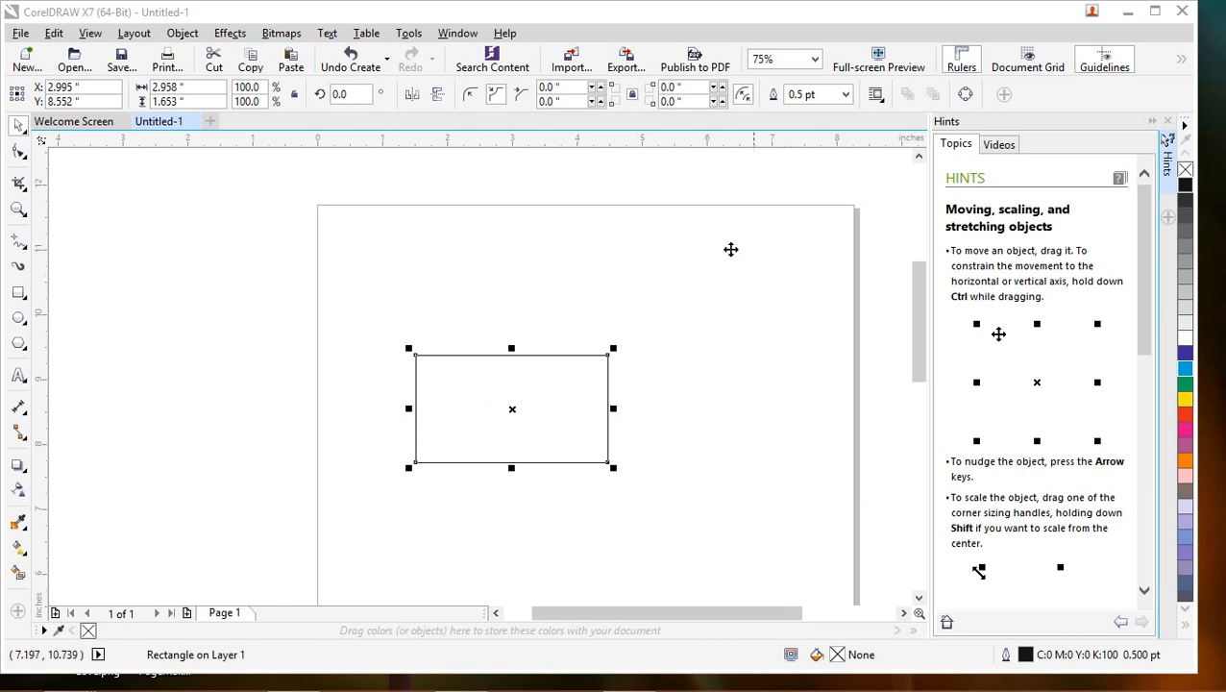
{"action": "left_click", "coordinate": [530, 402]}
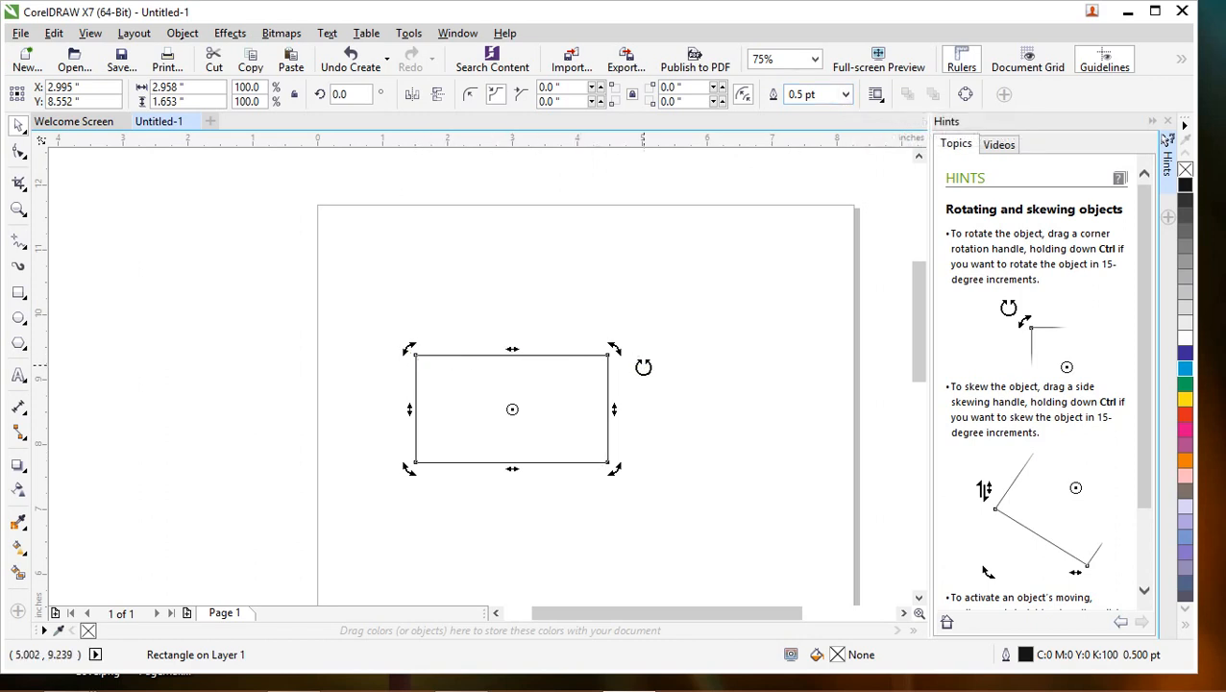
{"action": "left_click", "coordinate": [685, 392]}
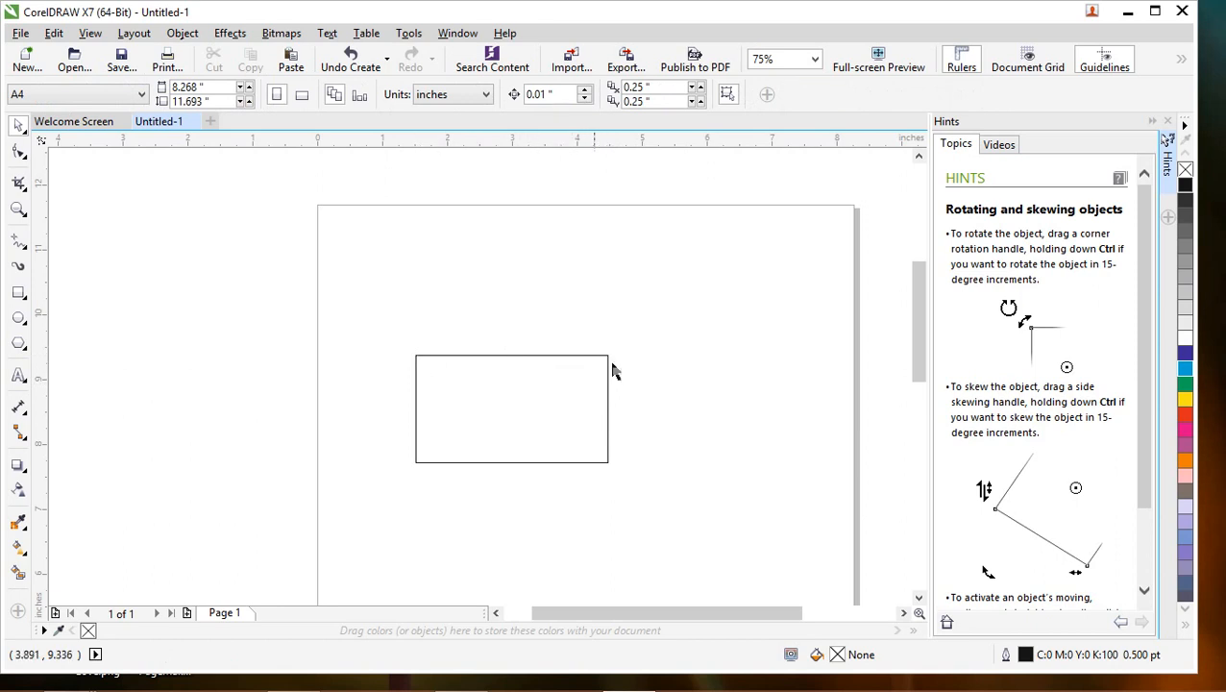
Give the rectangle a 3.0 pt red outline and a cyan fill
{"action": "left_click", "coordinate": [501, 462]}
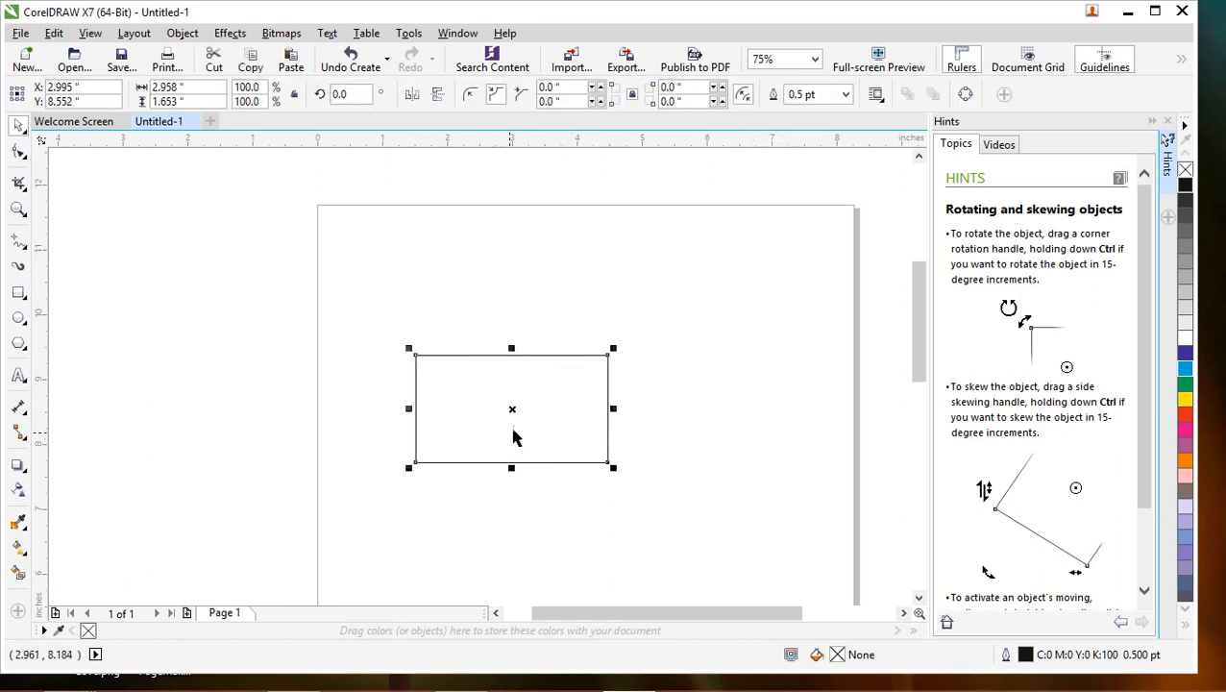
{"action": "left_click", "coordinate": [845, 94]}
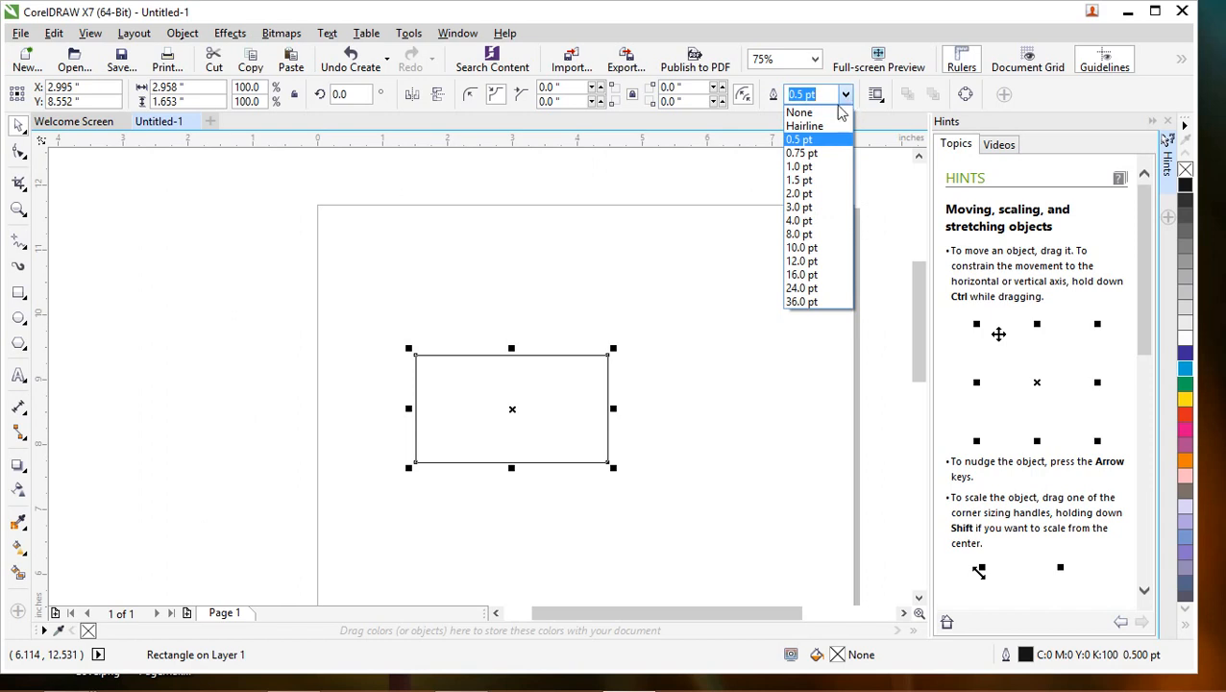
{"action": "left_click", "coordinate": [813, 206]}
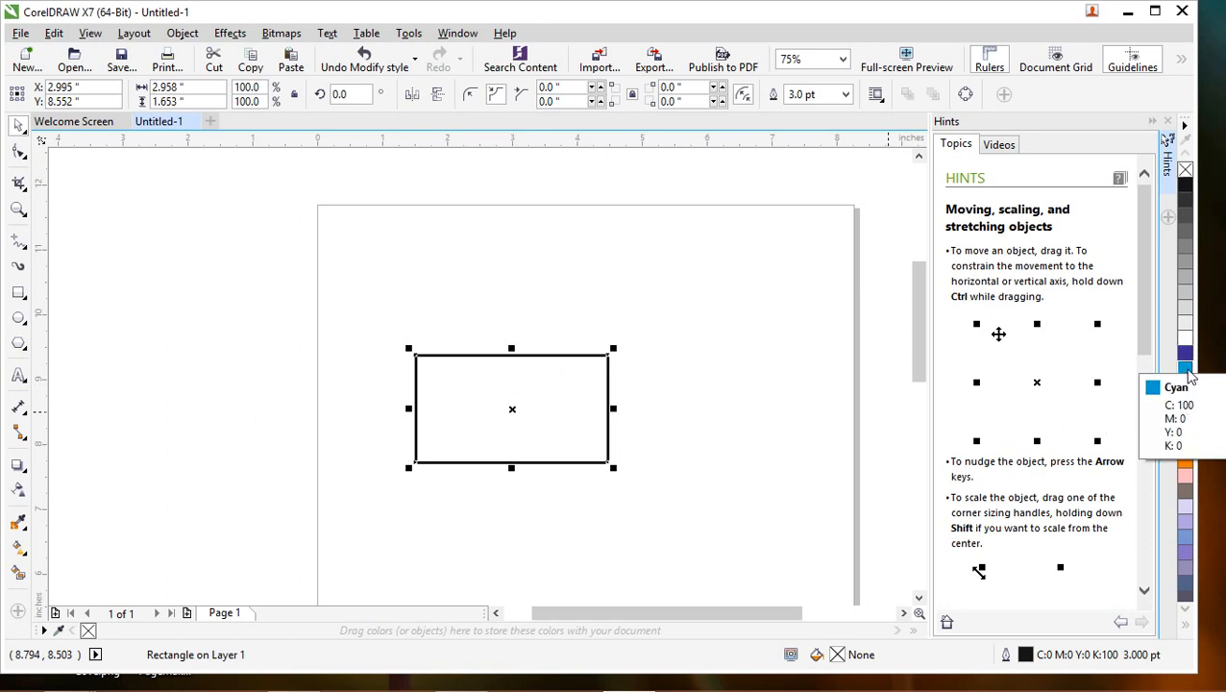
{"action": "left_click", "coordinate": [1186, 369]}
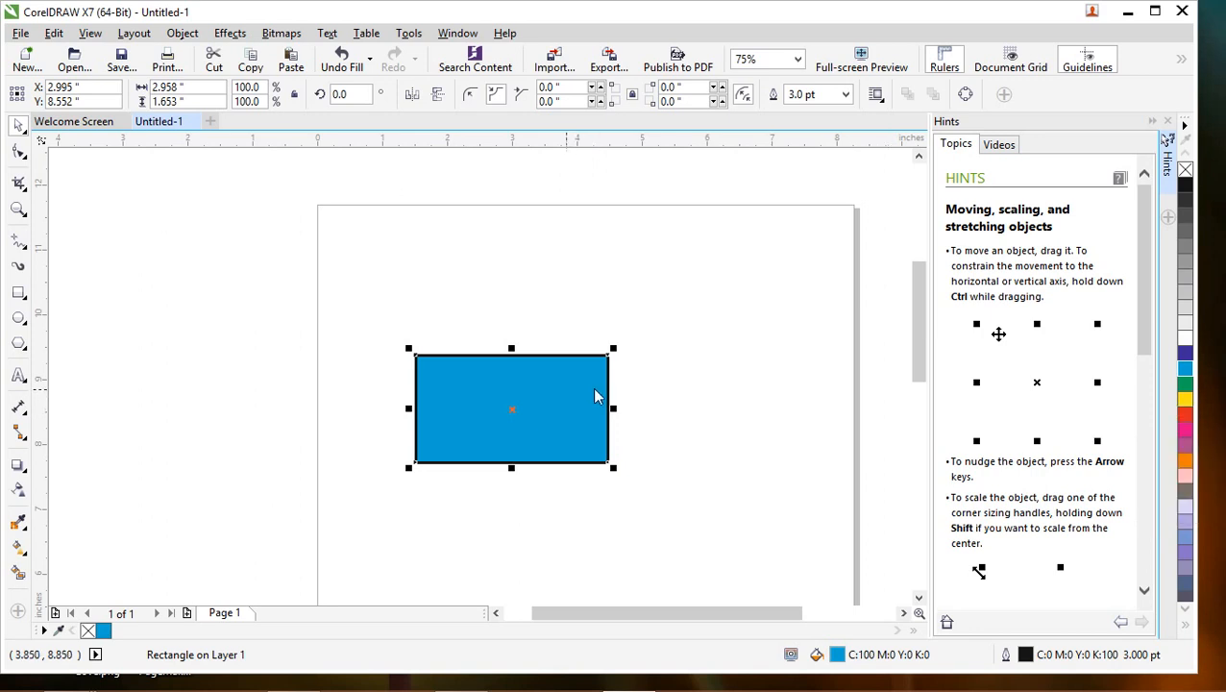
{"action": "right_click", "coordinate": [1185, 415]}
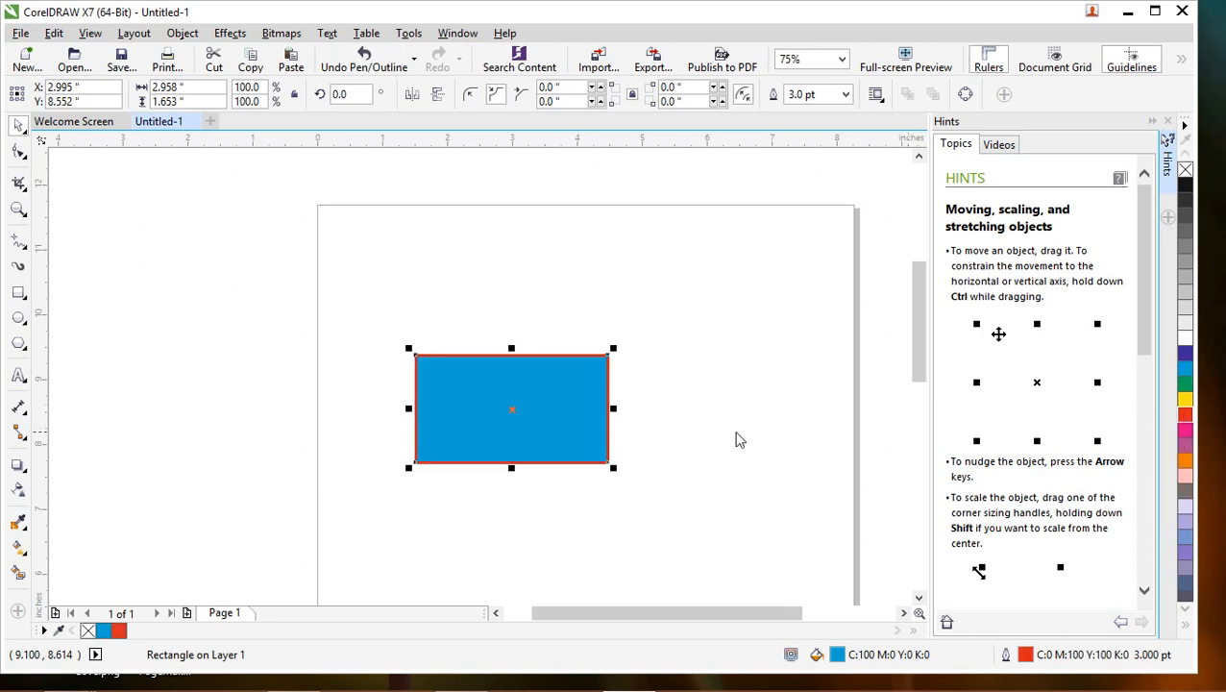
Move the rectangle to about X 3.84, Y 8.43 inches and view its text wrapping styles
{"action": "left_click", "coordinate": [690, 387]}
{"action": "left_click_drag", "start_coordinate": [526, 407], "coordinate": [580, 415]}
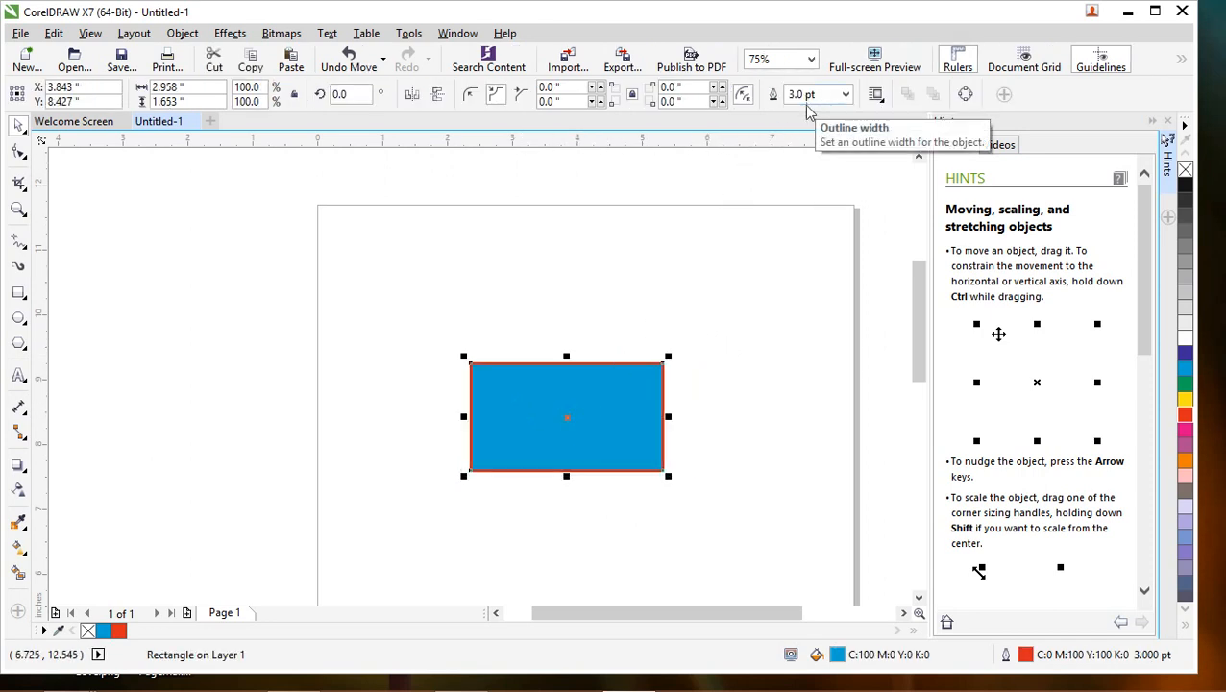
{"action": "left_click", "coordinate": [877, 96]}
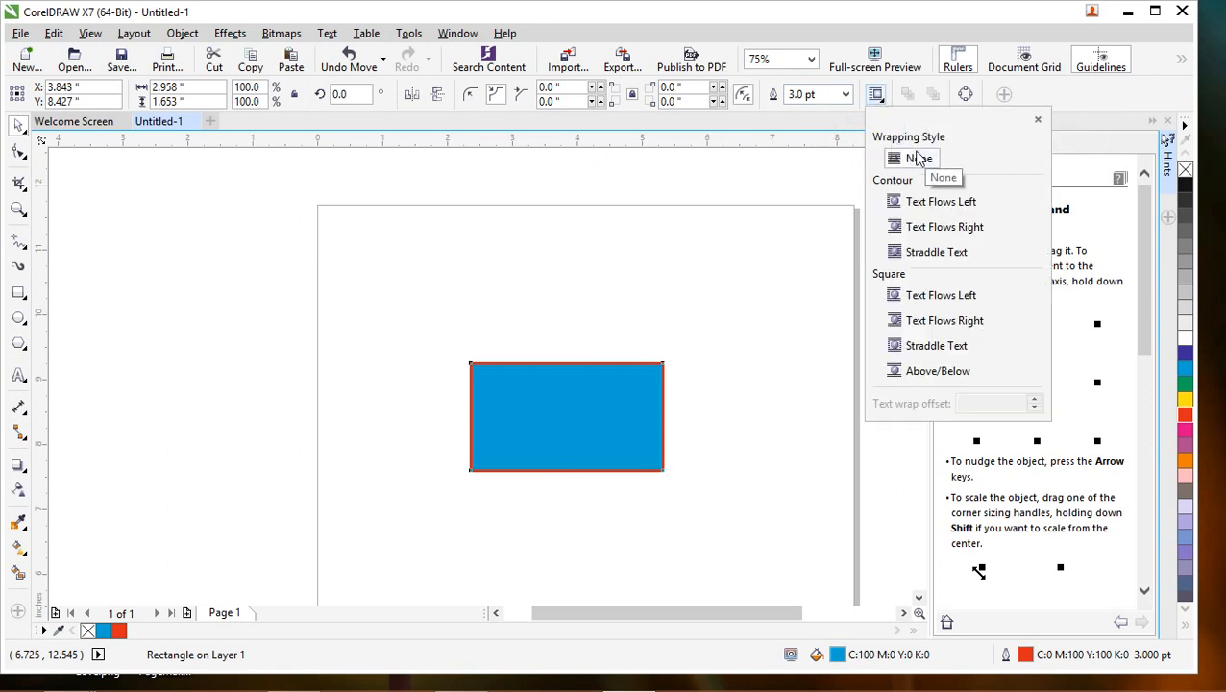
{"action": "left_click", "coordinate": [689, 319]}
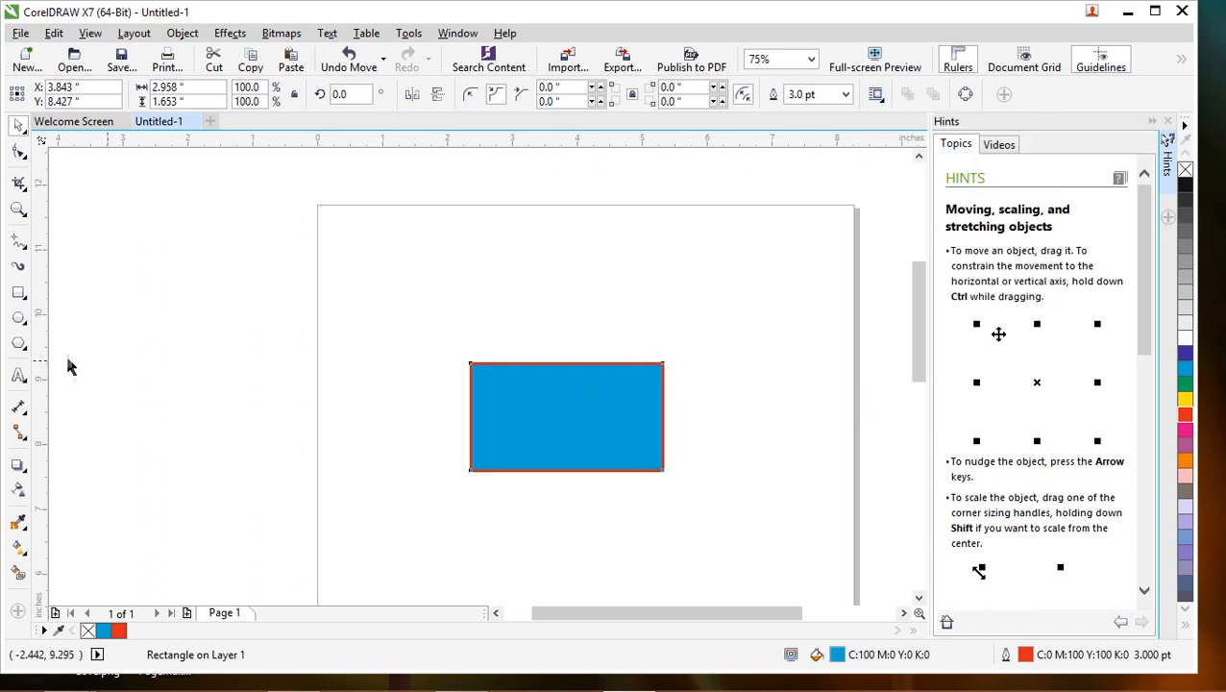
Add a paragraph text frame about 6.96 by 0.83 inches above the rectangle and paste the first text-insertion hint into it, maintaining fonts and formatting
{"action": "left_click", "coordinate": [18, 375]}
{"action": "left_click_drag", "start_coordinate": [363, 281], "coordinate": [817, 337]}
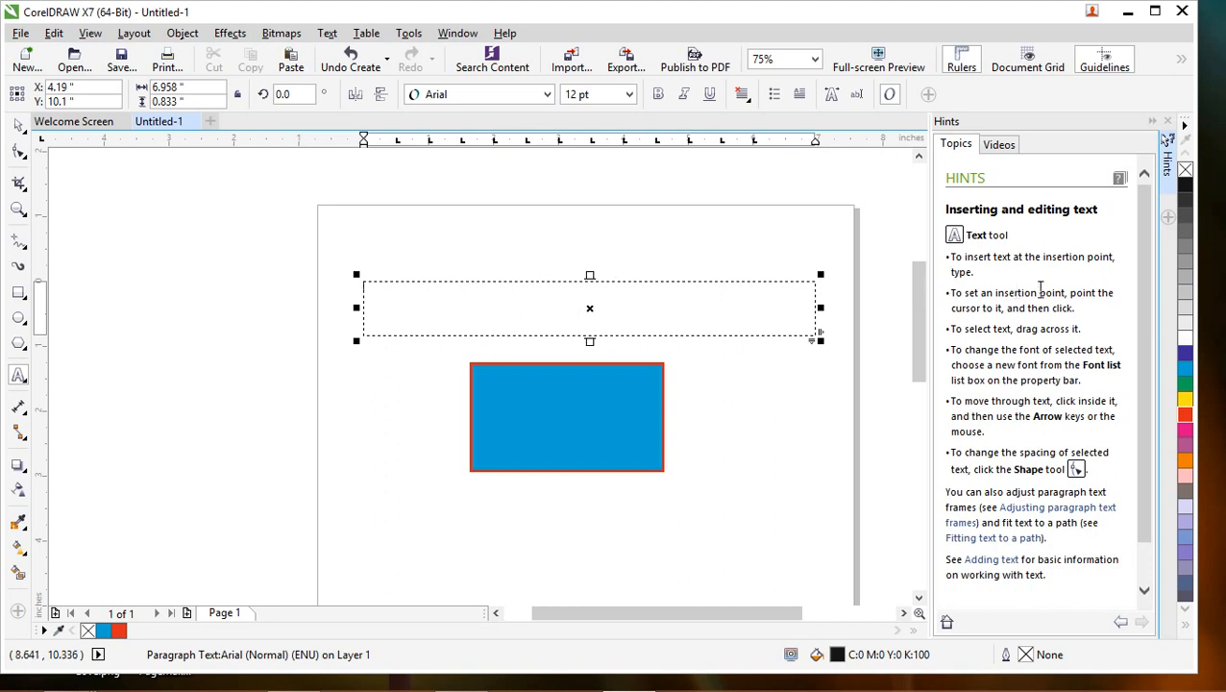
{"action": "left_click_drag", "start_coordinate": [949, 265], "coordinate": [973, 275]}
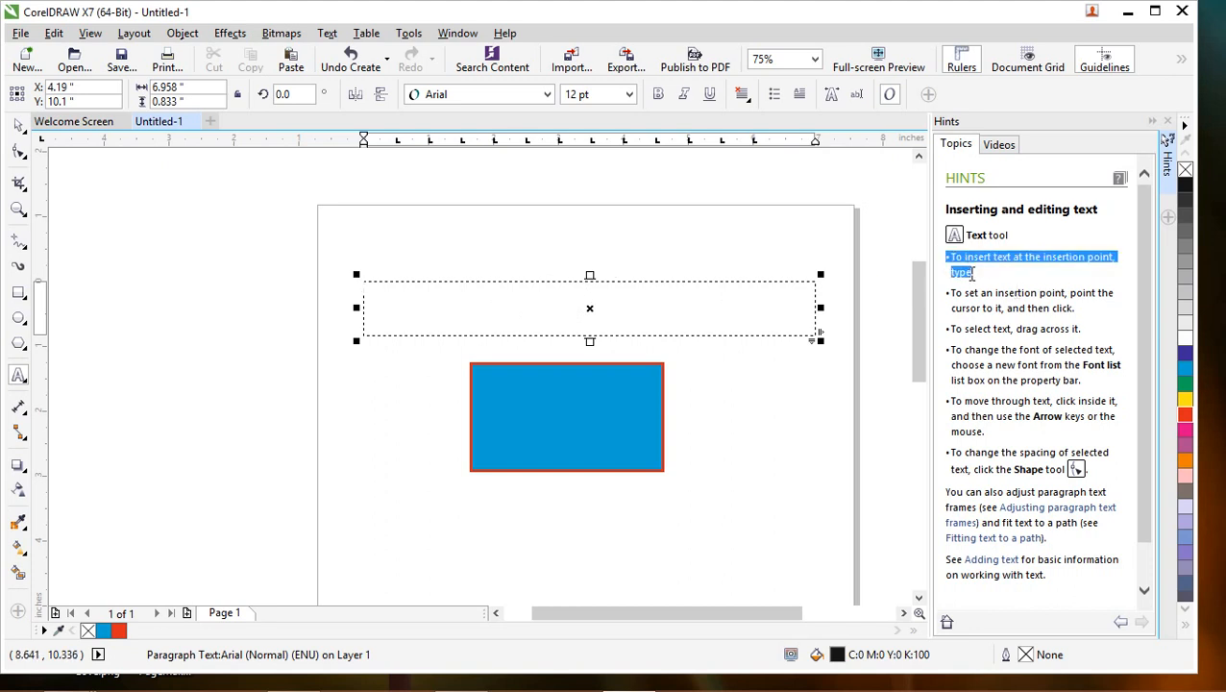
{"action": "right_click", "coordinate": [990, 259]}
{"action": "left_click", "coordinate": [1009, 289]}
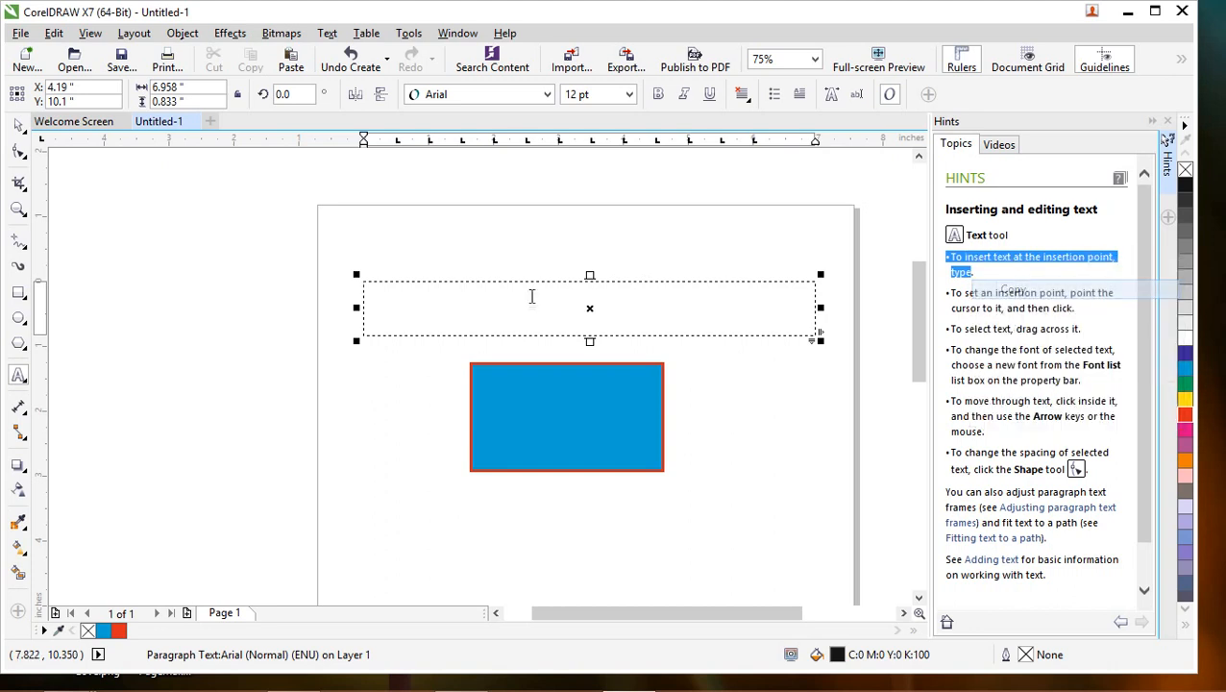
{"action": "left_click", "coordinate": [455, 298]}
{"action": "right_click", "coordinate": [456, 301]}
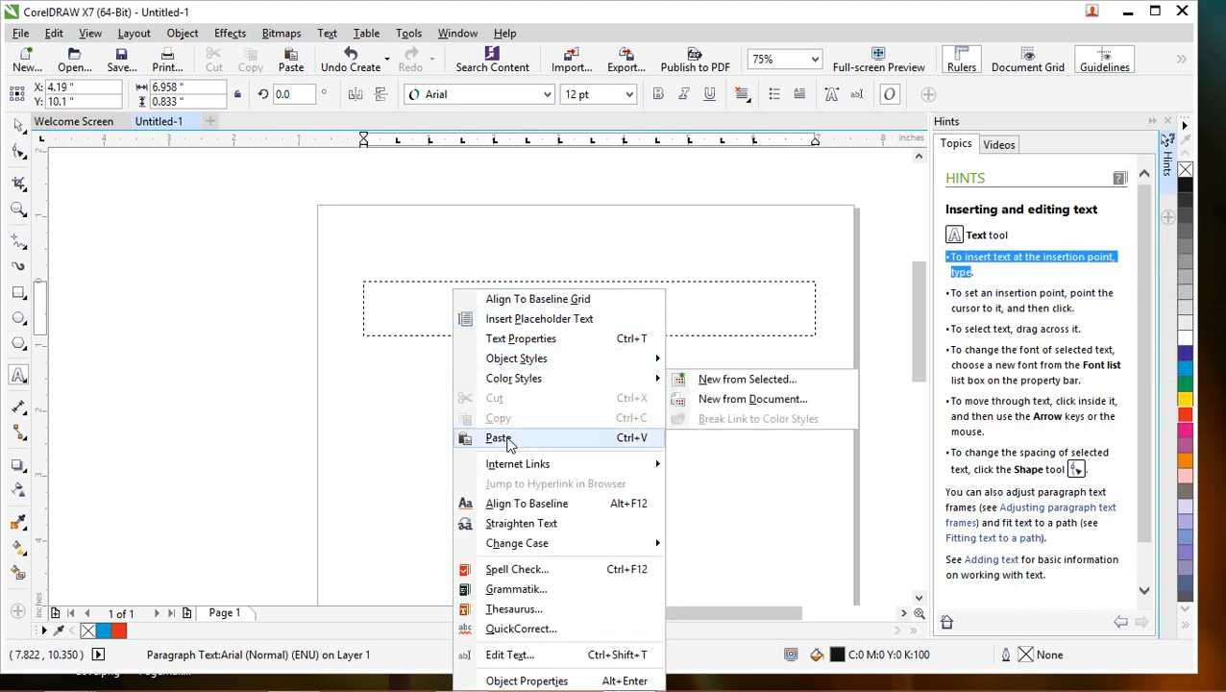
{"action": "left_click", "coordinate": [498, 437]}
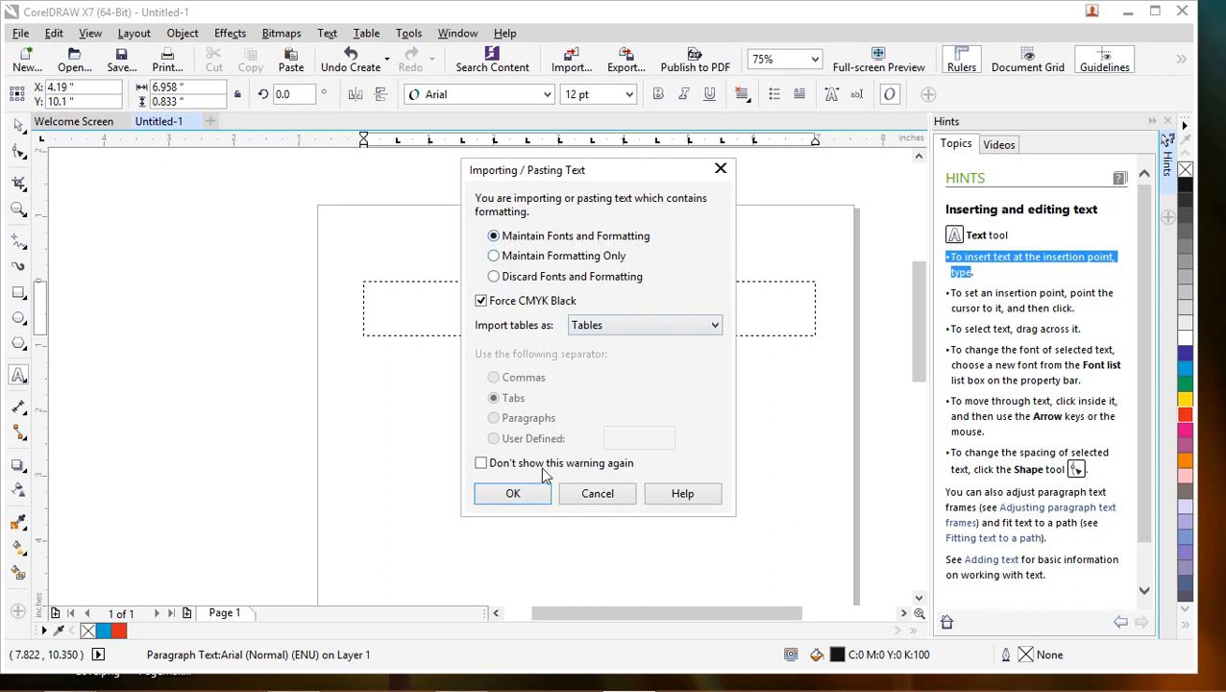
{"action": "left_click", "coordinate": [513, 494]}
Set the pasted text to 36 pt and narrow its frame to about 6.08 inches
{"action": "left_click_drag", "start_coordinate": [551, 286], "coordinate": [369, 286]}
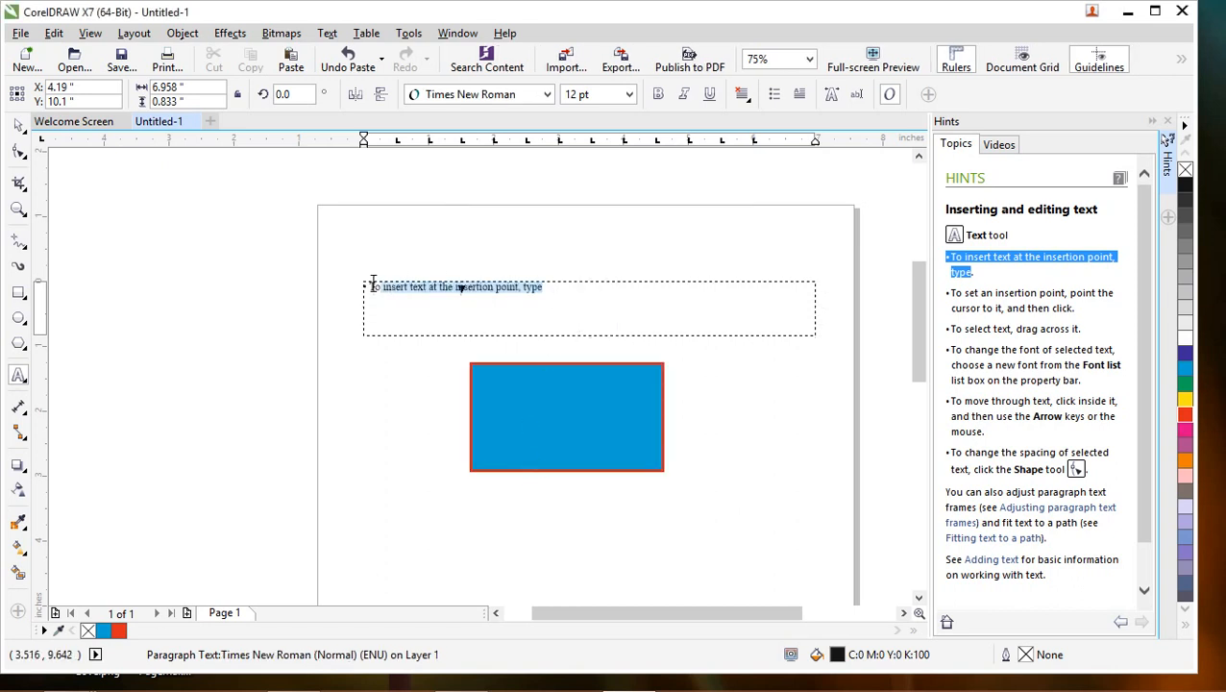
{"action": "left_click", "coordinate": [630, 94]}
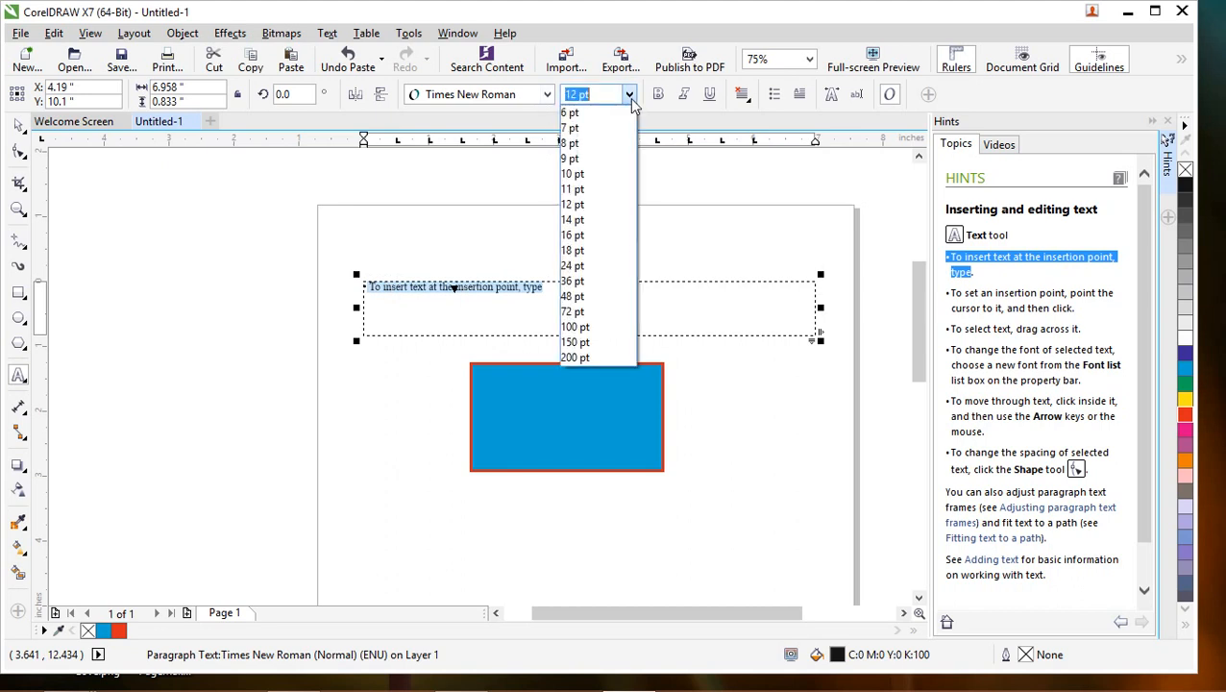
{"action": "left_click", "coordinate": [575, 281]}
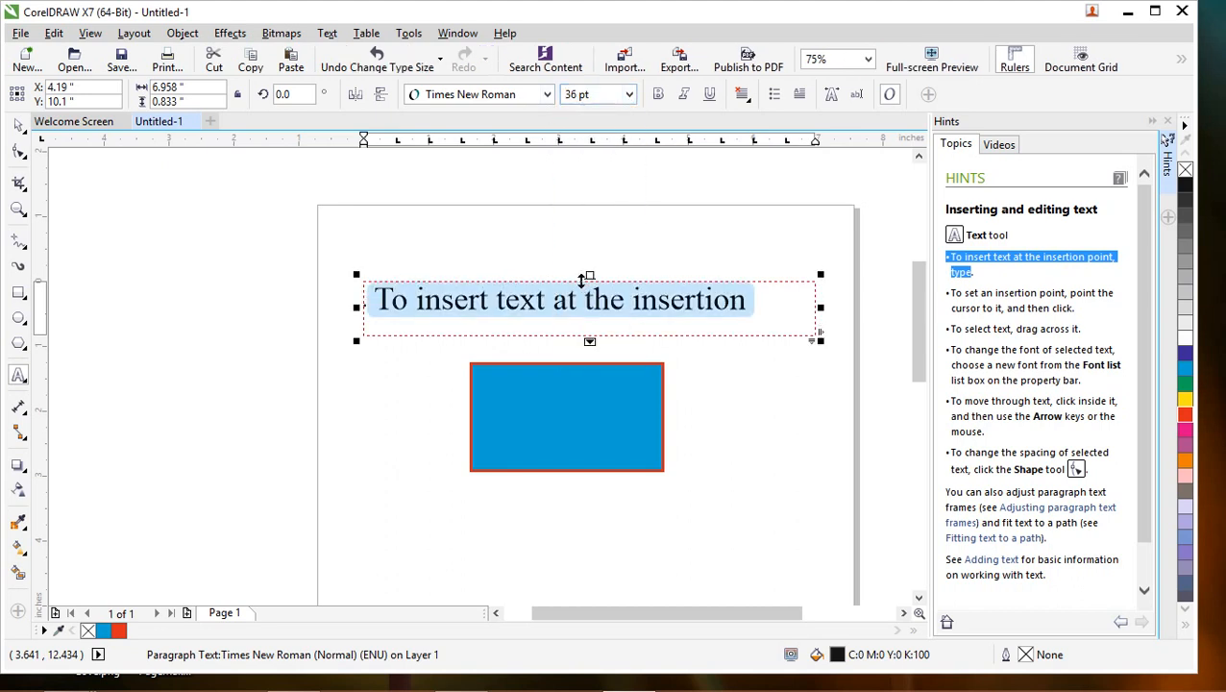
{"action": "left_click_drag", "start_coordinate": [821, 307], "coordinate": [764, 302]}
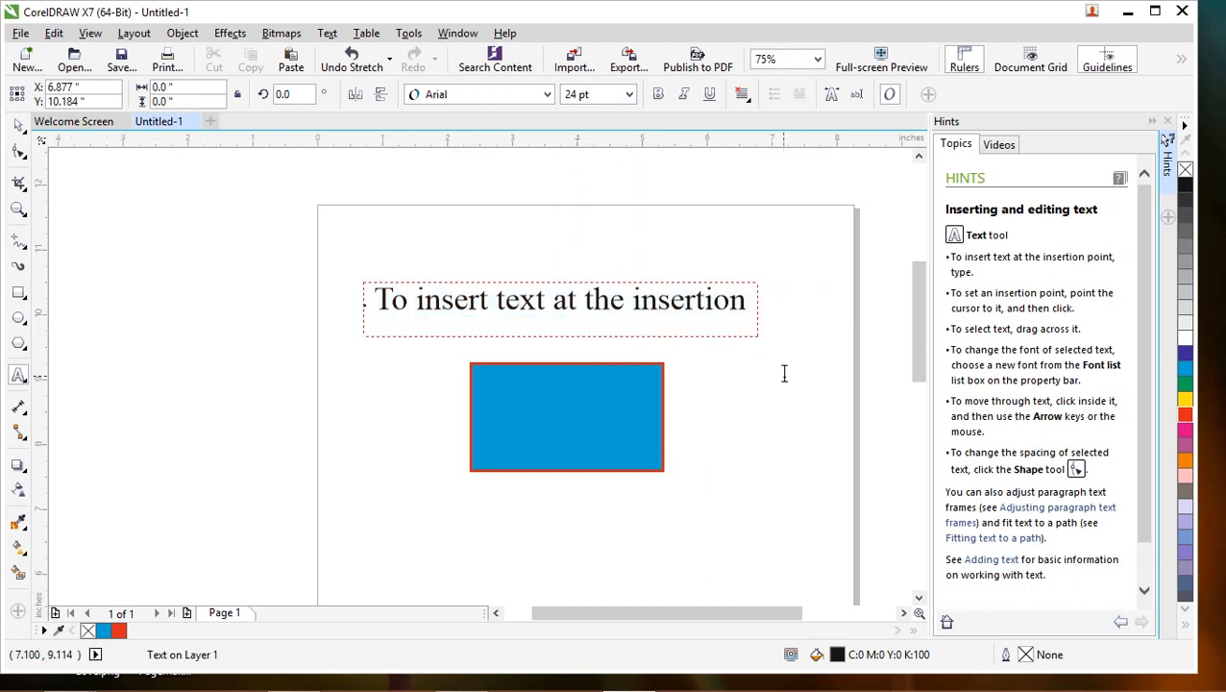
Reduce the text frame's height to about 0.56 inches and move the text over the middle of the blue rectangle
{"action": "left_click", "coordinate": [18, 125]}
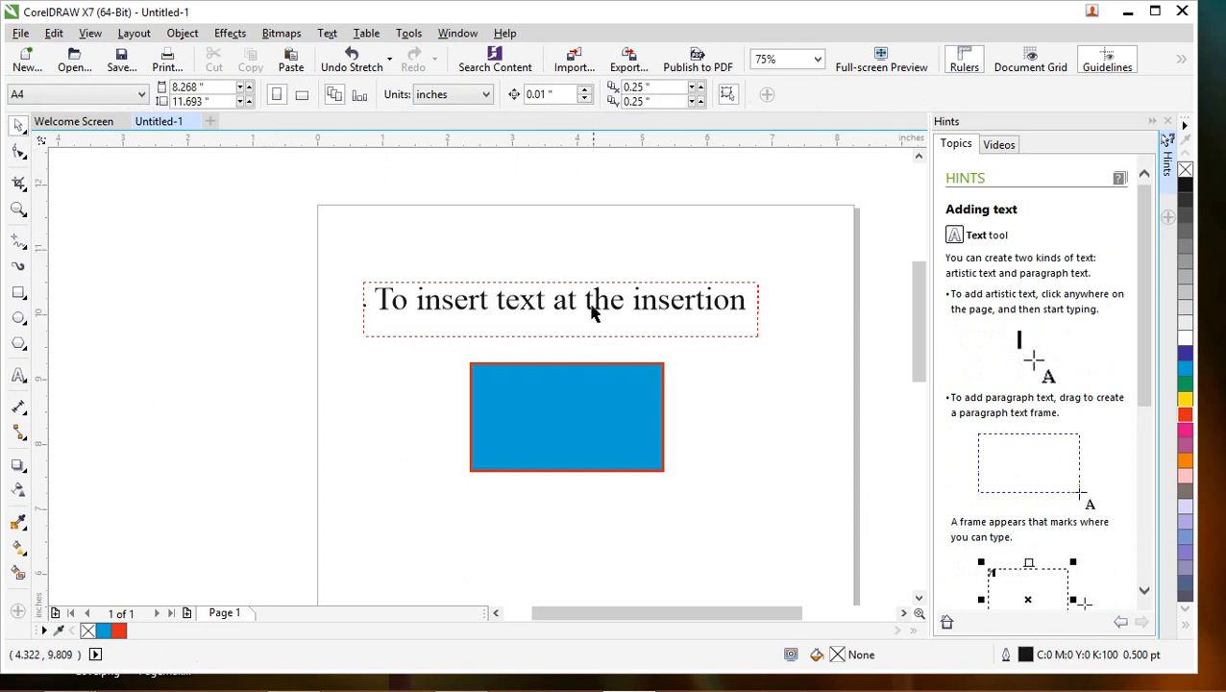
{"action": "left_click", "coordinate": [575, 339]}
{"action": "left_click_drag", "start_coordinate": [562, 341], "coordinate": [763, 360]}
{"action": "left_click_drag", "start_coordinate": [651, 307], "coordinate": [657, 419]}
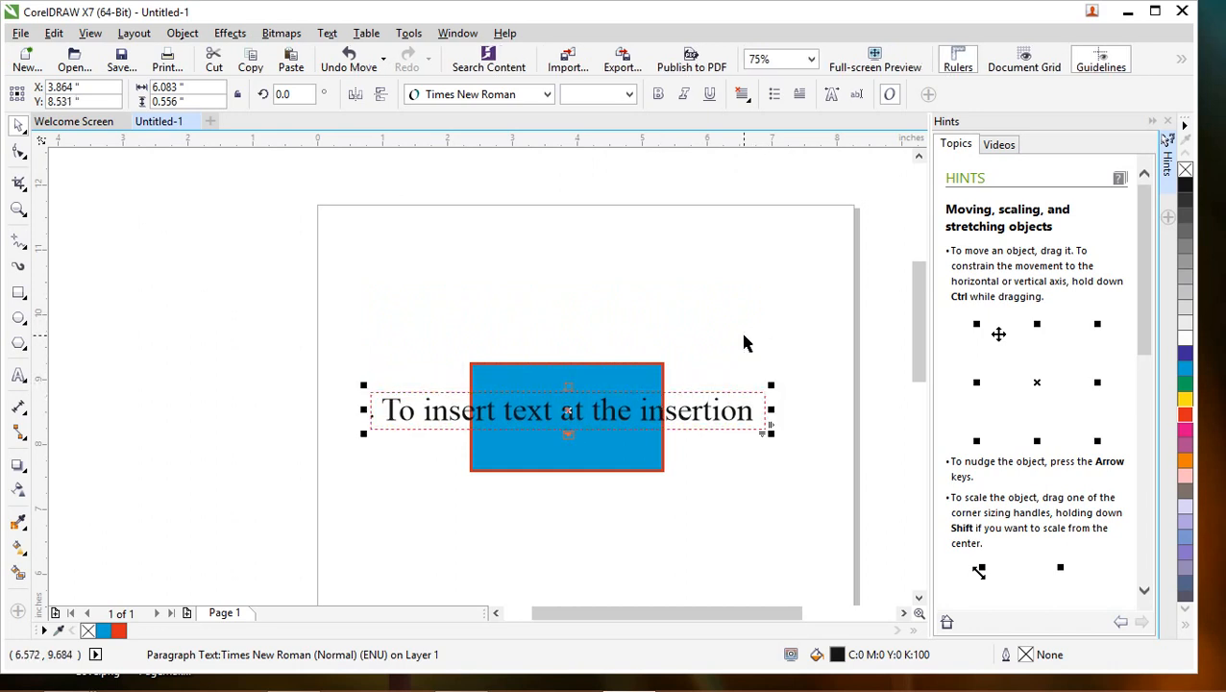
{"action": "left_click", "coordinate": [745, 342]}
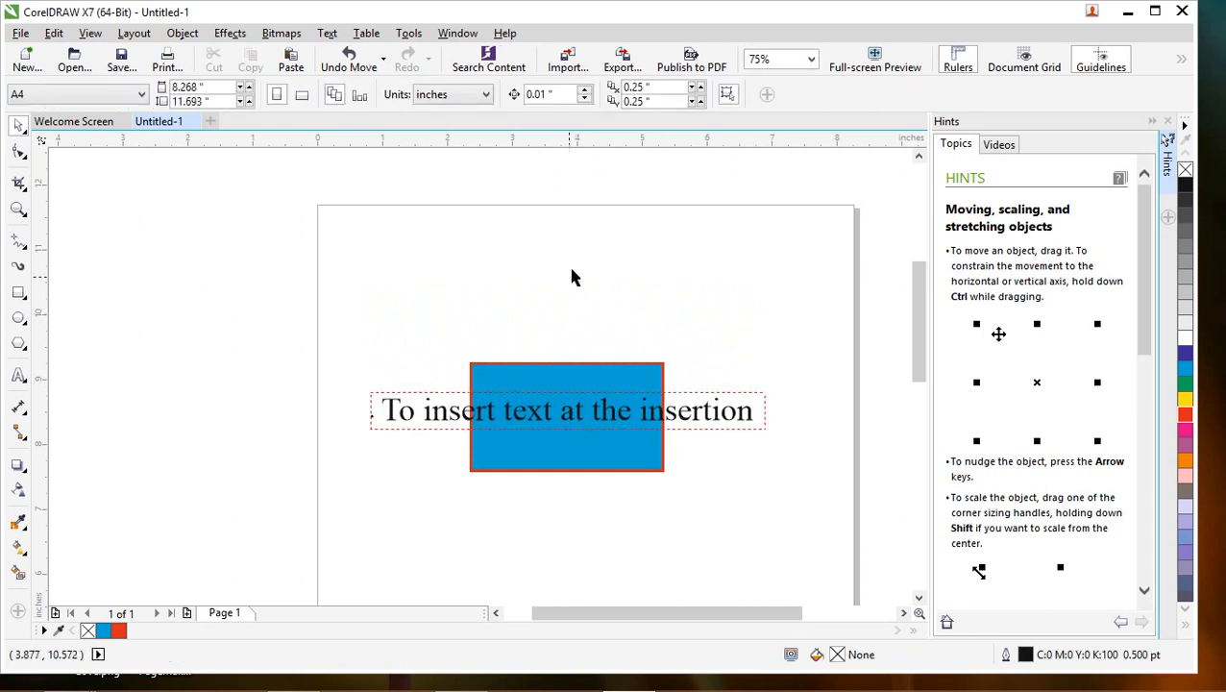
Apply the contour Text Flows Left wrapping style to the blue rectangle
{"action": "left_click", "coordinate": [608, 382]}
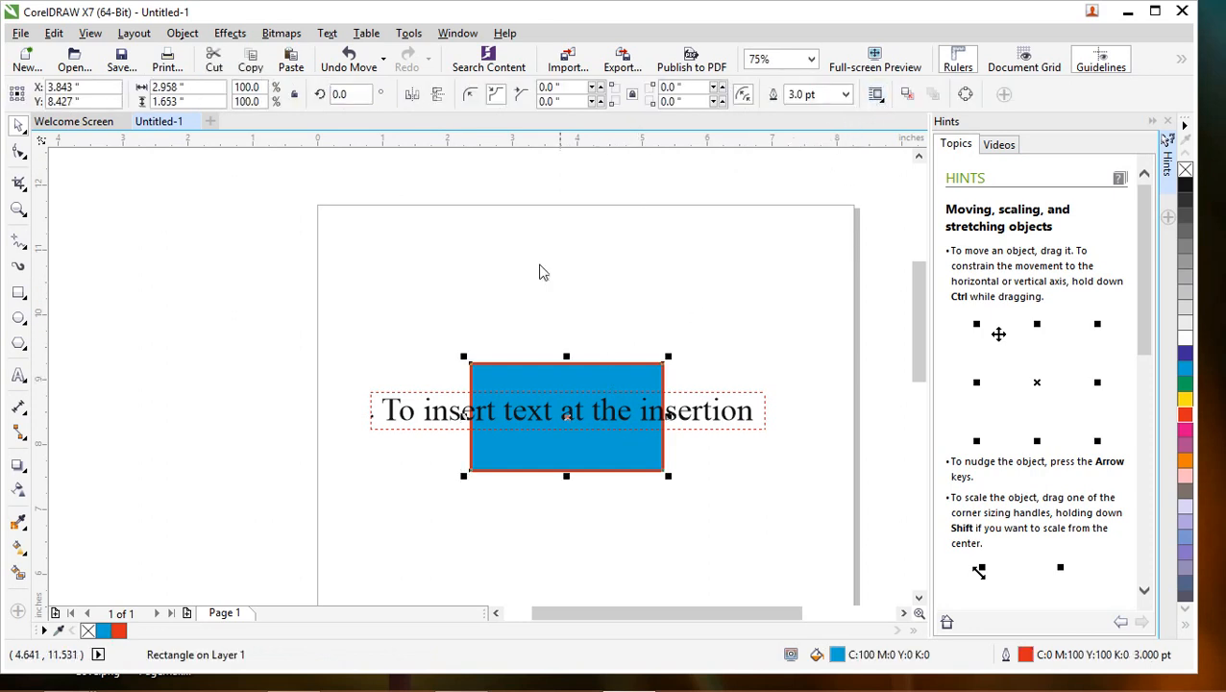
{"action": "left_click", "coordinate": [703, 320]}
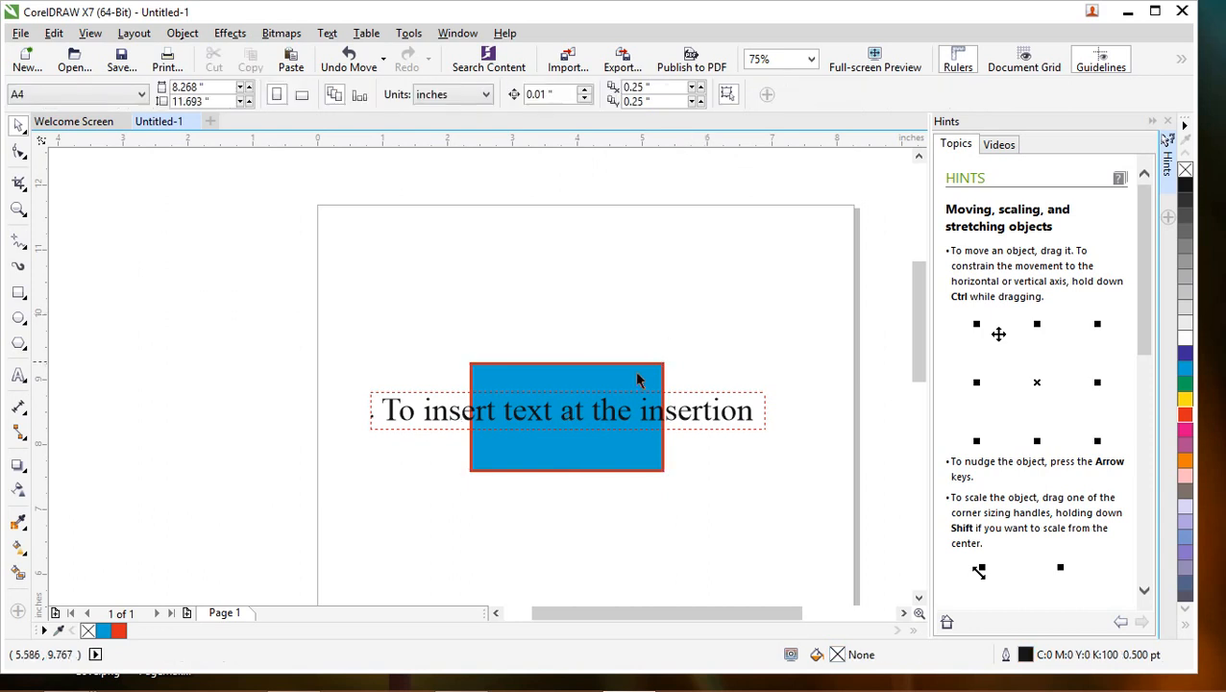
{"action": "left_click", "coordinate": [612, 382]}
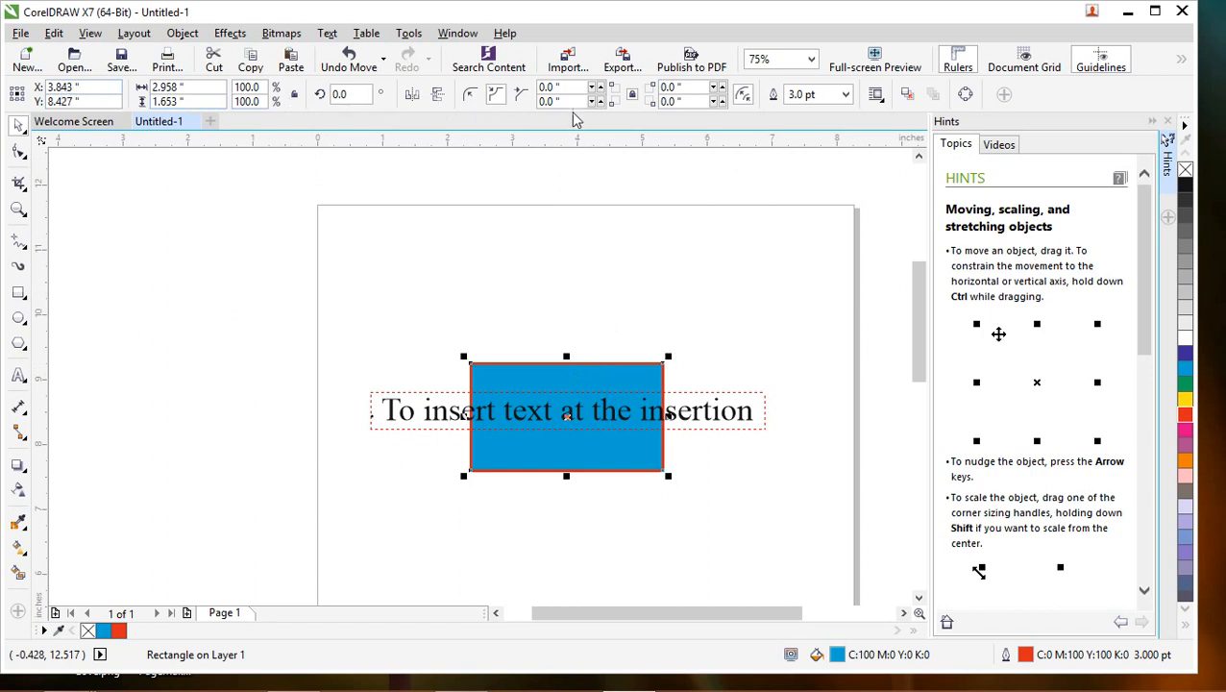
{"action": "left_click", "coordinate": [879, 97]}
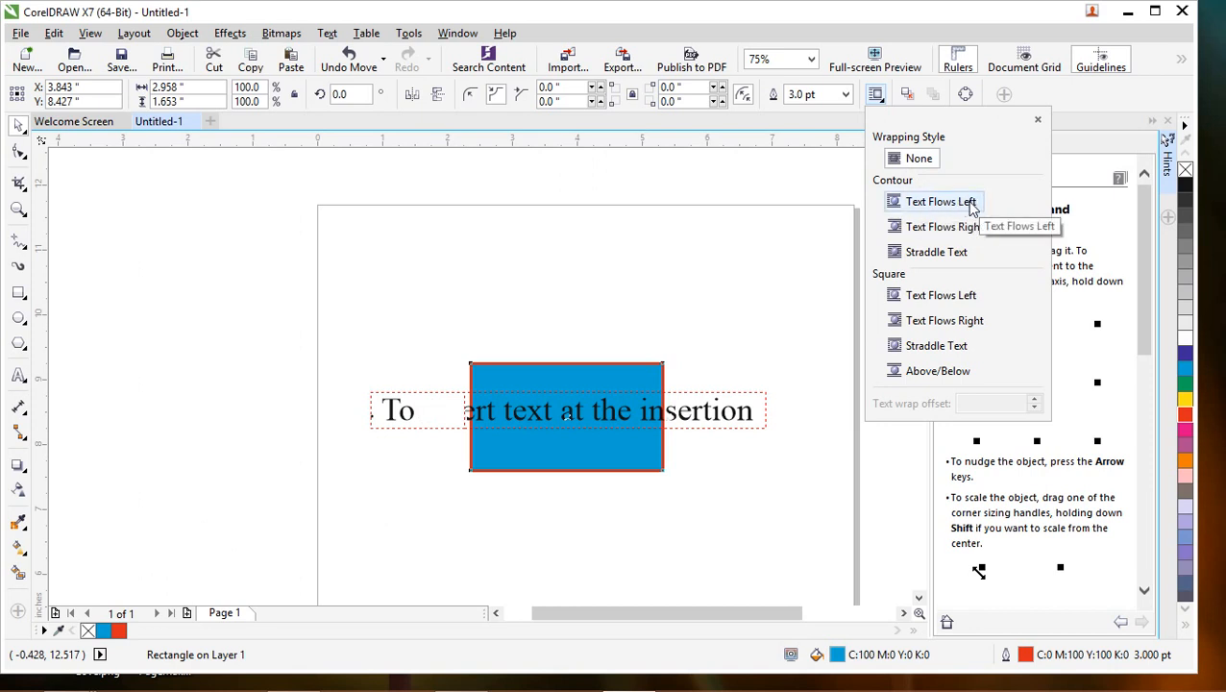
{"action": "left_click", "coordinate": [971, 205]}
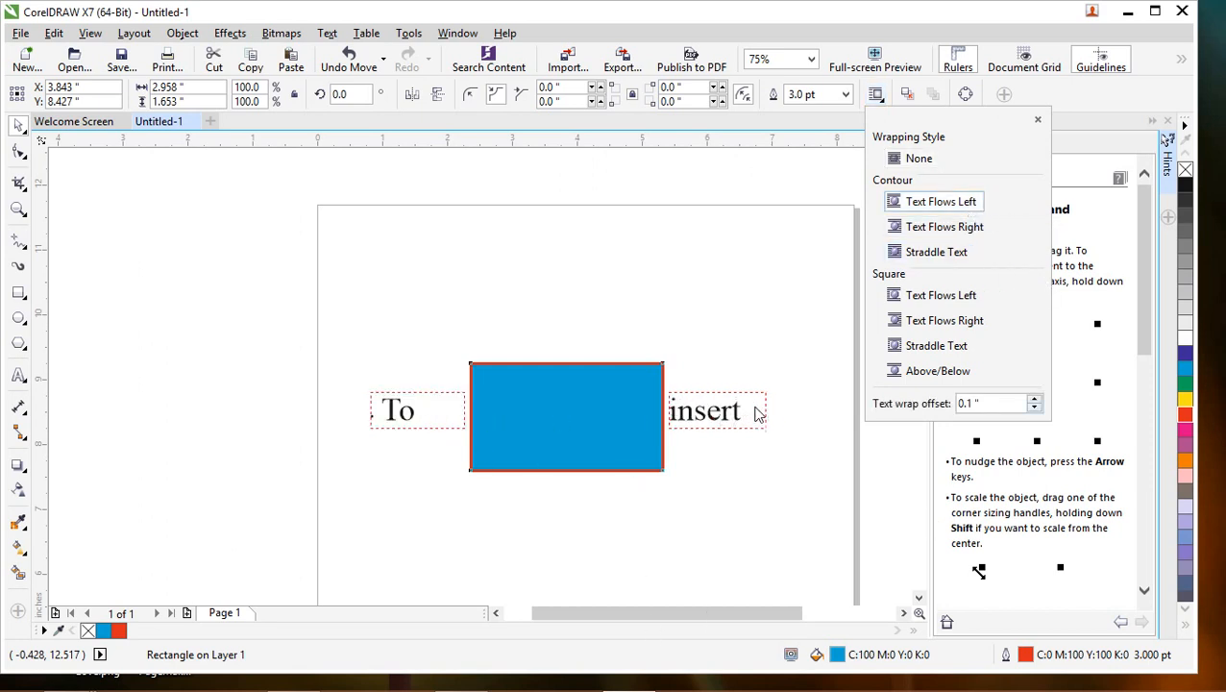
{"action": "left_click", "coordinate": [755, 410]}
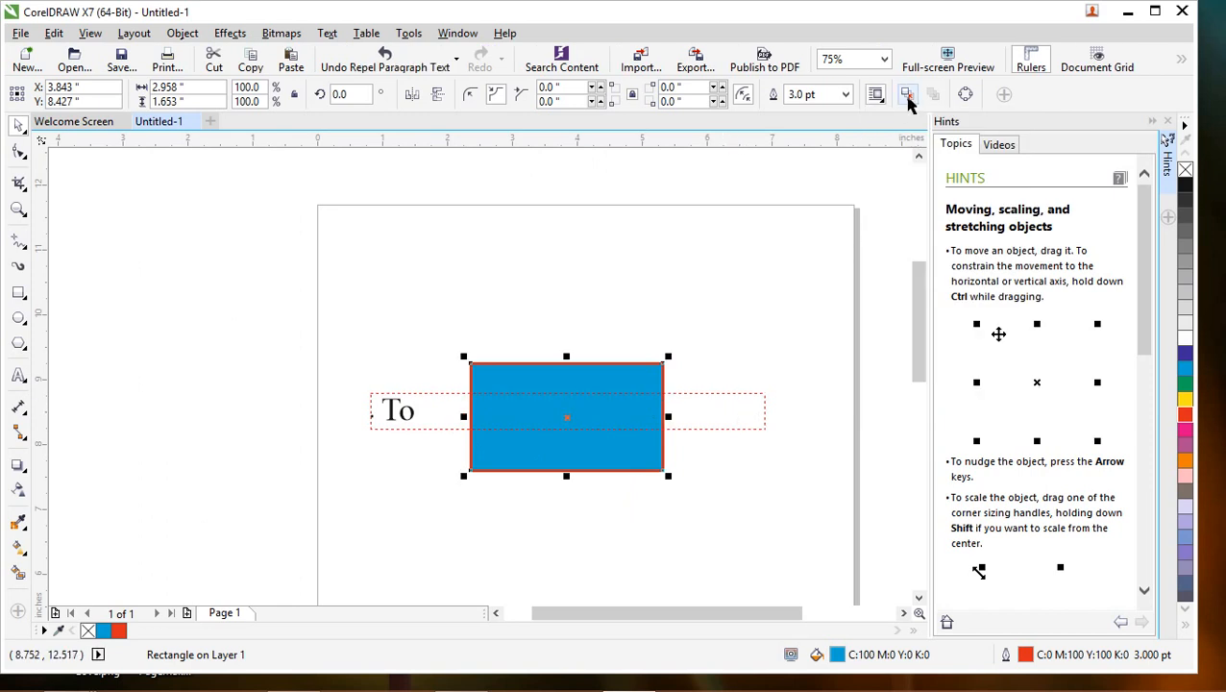
Move the paragraph text above the rectangle to about X 3.75, Y 10.45 inches and set all of it to 12 pt
{"action": "left_click", "coordinate": [750, 416]}
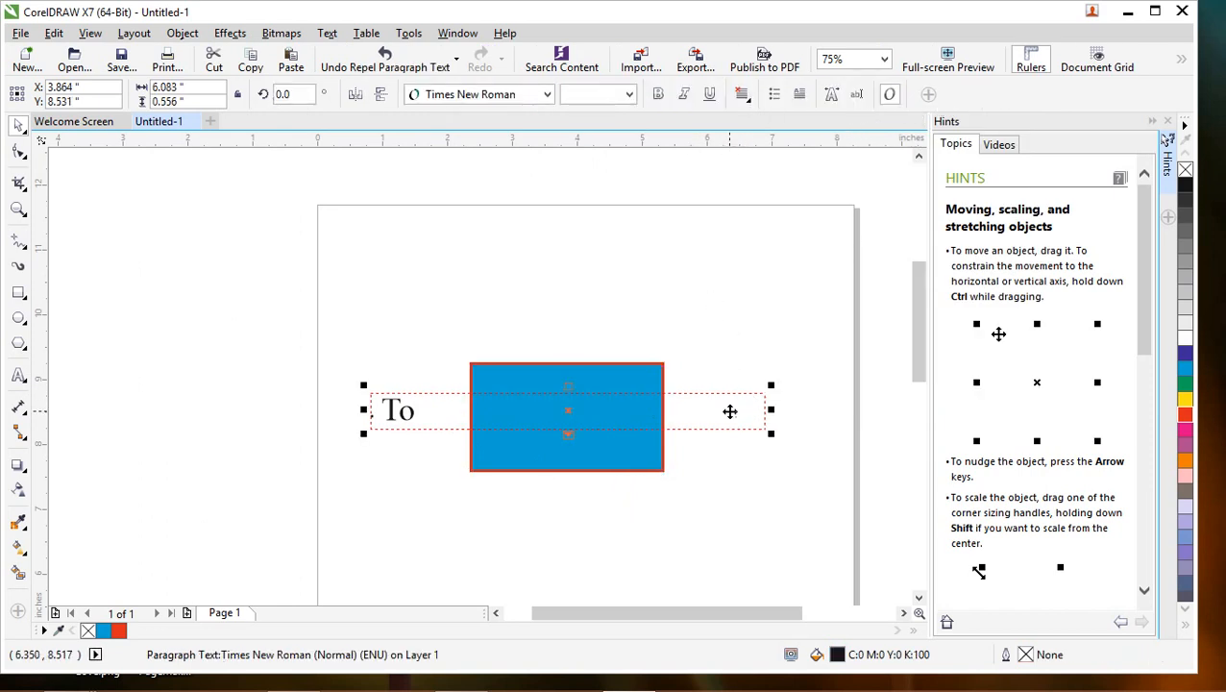
{"action": "left_click_drag", "start_coordinate": [740, 410], "coordinate": [377, 279]}
{"action": "double_click", "coordinate": [748, 286]}
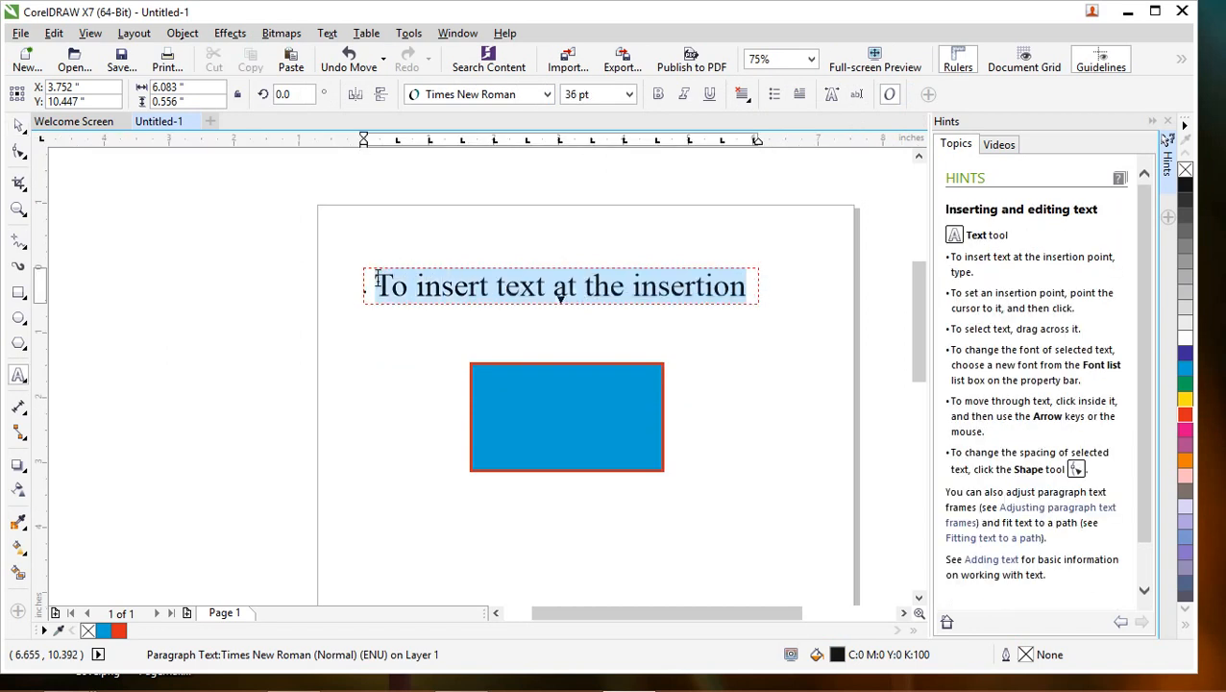
{"action": "left_click", "coordinate": [630, 94]}
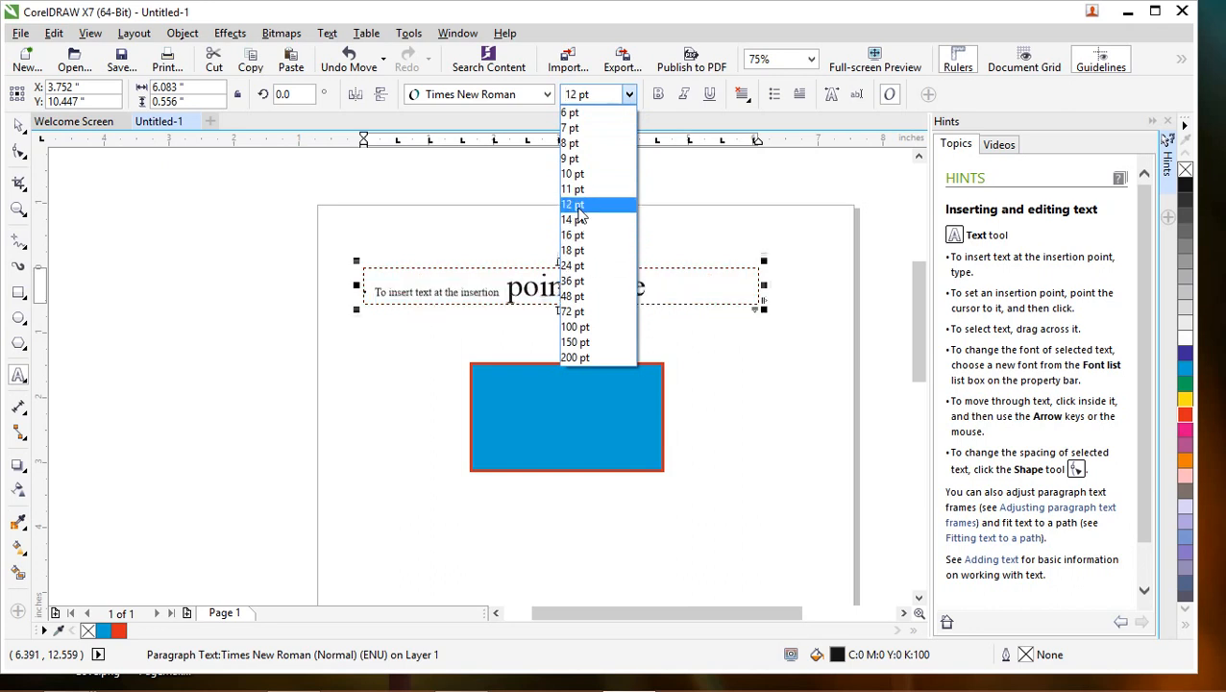
{"action": "left_click", "coordinate": [582, 205]}
{"action": "left_click", "coordinate": [668, 288]}
{"action": "left_click_drag", "start_coordinate": [668, 288], "coordinate": [487, 264]}
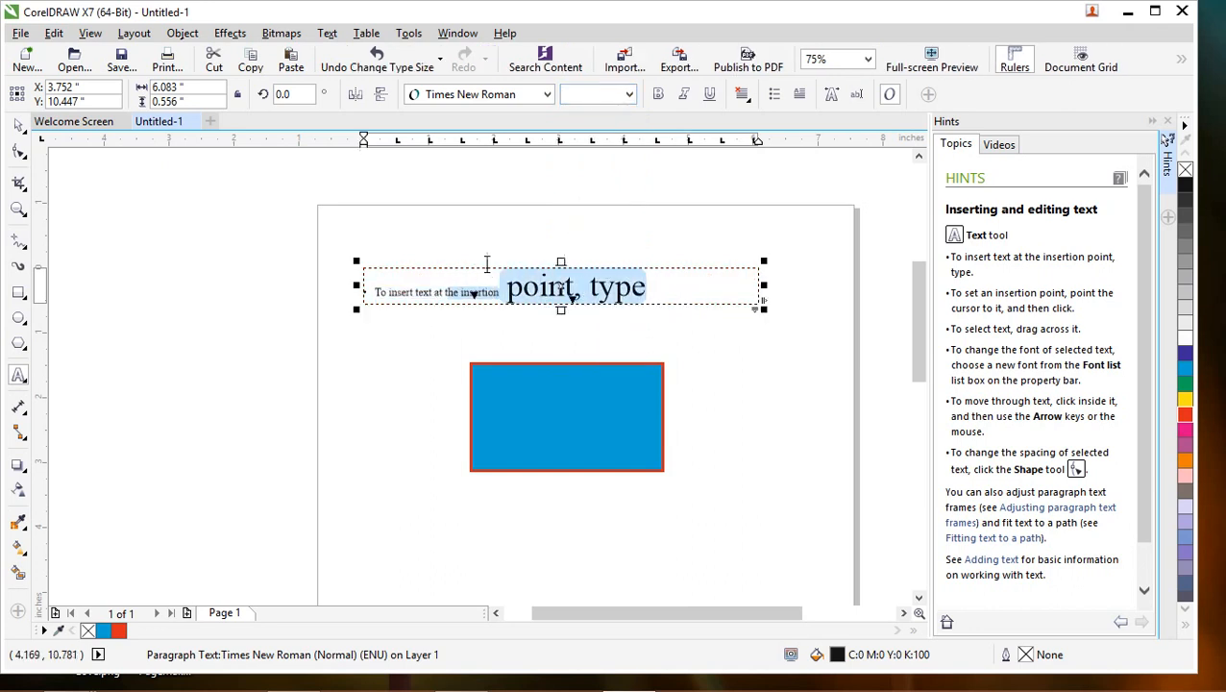
{"action": "left_click", "coordinate": [629, 94]}
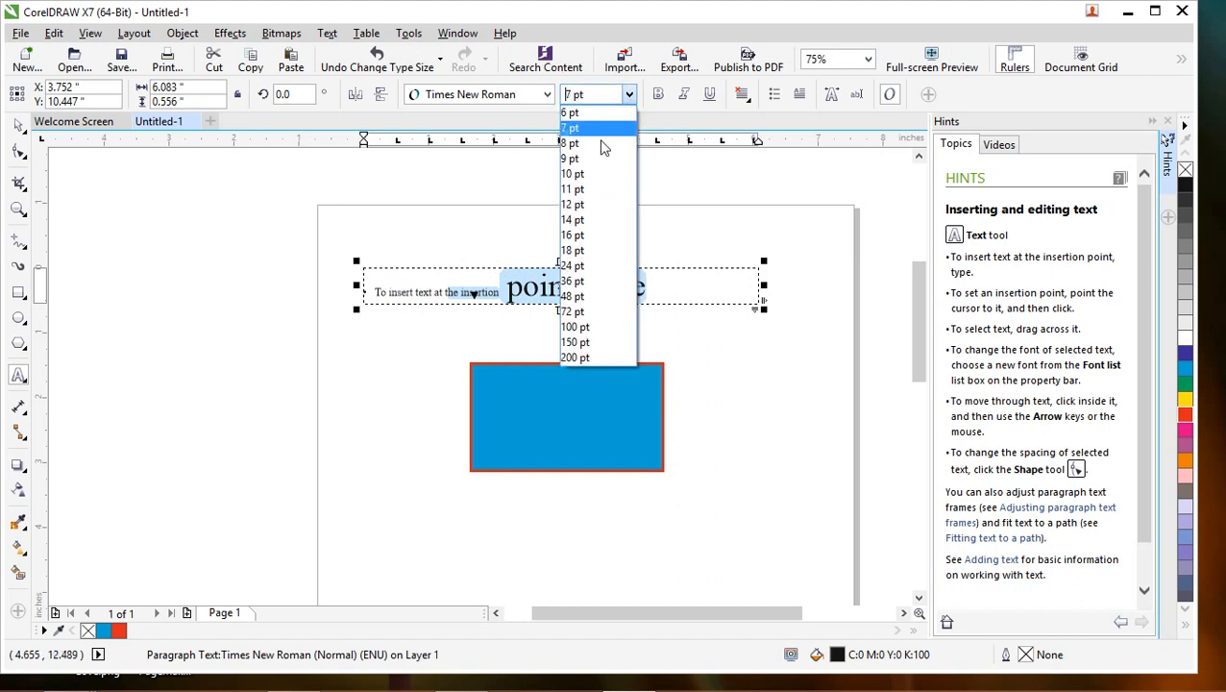
{"action": "left_click", "coordinate": [581, 205]}
{"action": "left_click", "coordinate": [582, 209]}
{"action": "left_click", "coordinate": [626, 282]}
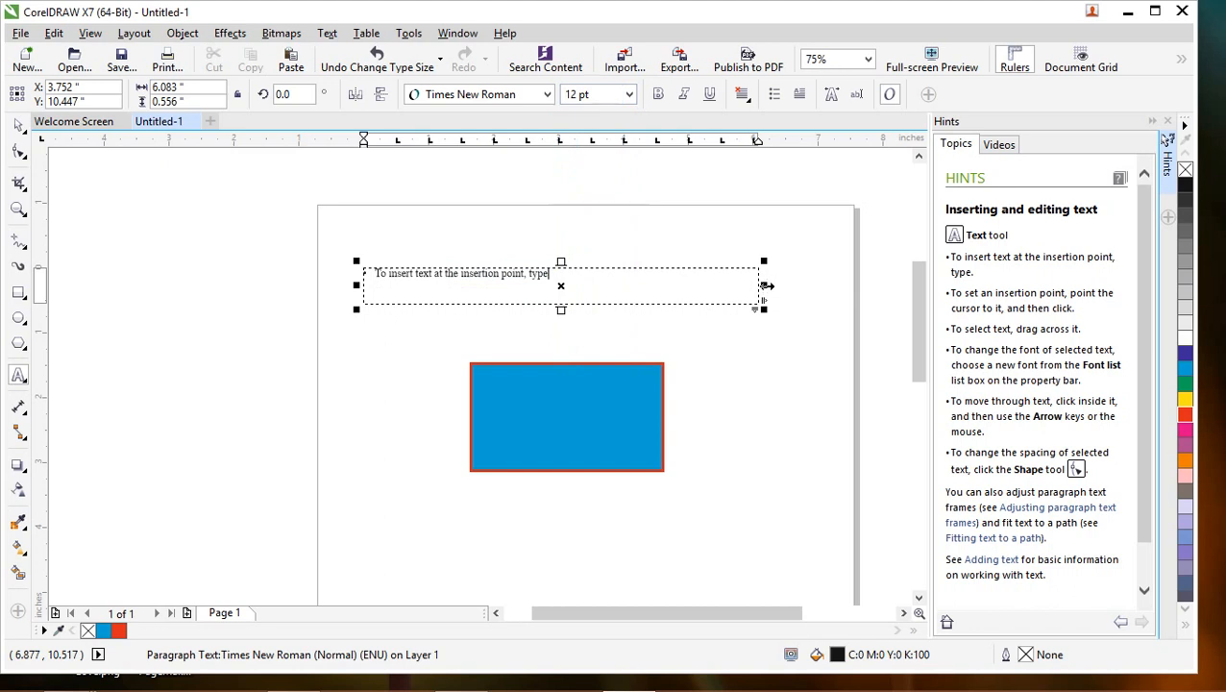
Copy the second hint, about setting an insertion point, and paste it at the end of the paragraph text, maintaining fonts and formatting
{"action": "left_click_drag", "start_coordinate": [766, 285], "coordinate": [769, 284]}
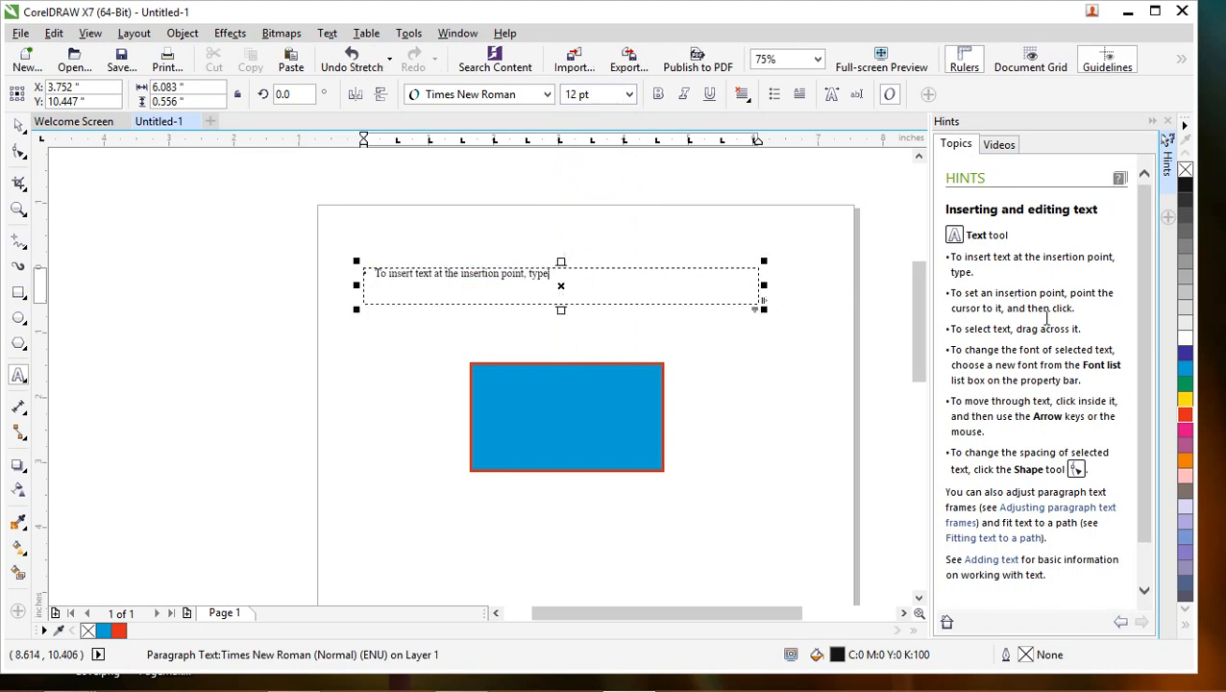
{"action": "left_click_drag", "start_coordinate": [1077, 309], "coordinate": [952, 296]}
{"action": "right_click", "coordinate": [965, 297]}
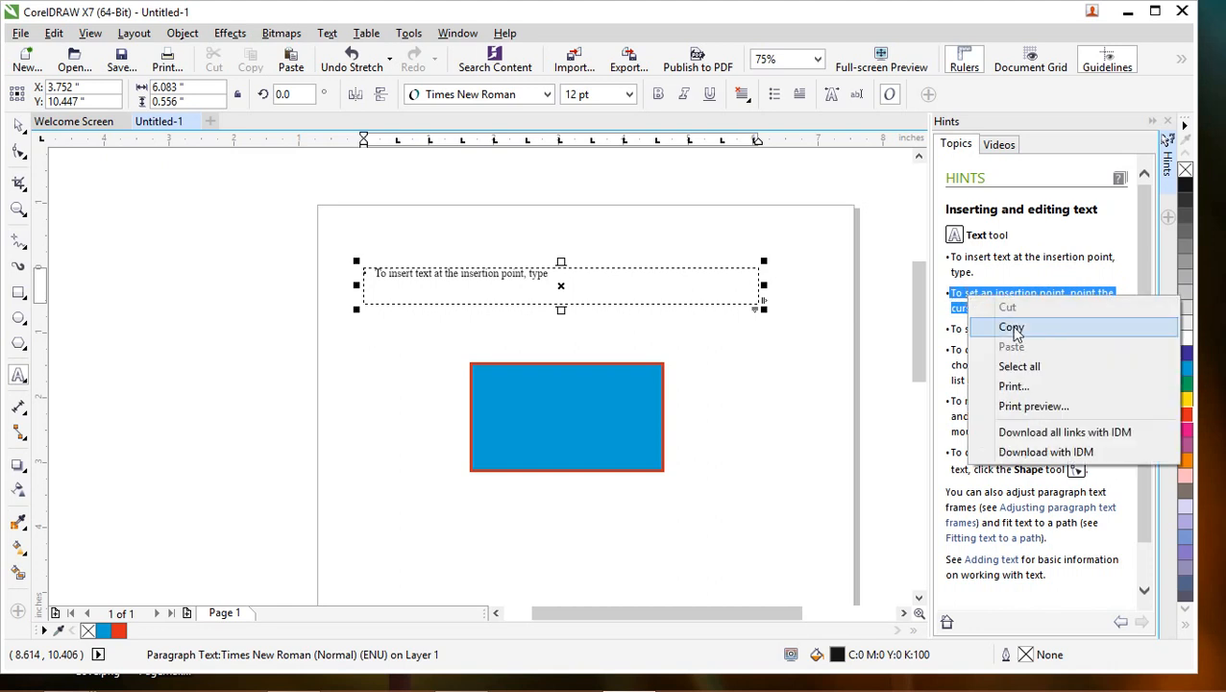
{"action": "left_click", "coordinate": [1013, 326]}
{"action": "left_click", "coordinate": [596, 273]}
{"action": "right_click", "coordinate": [596, 273]}
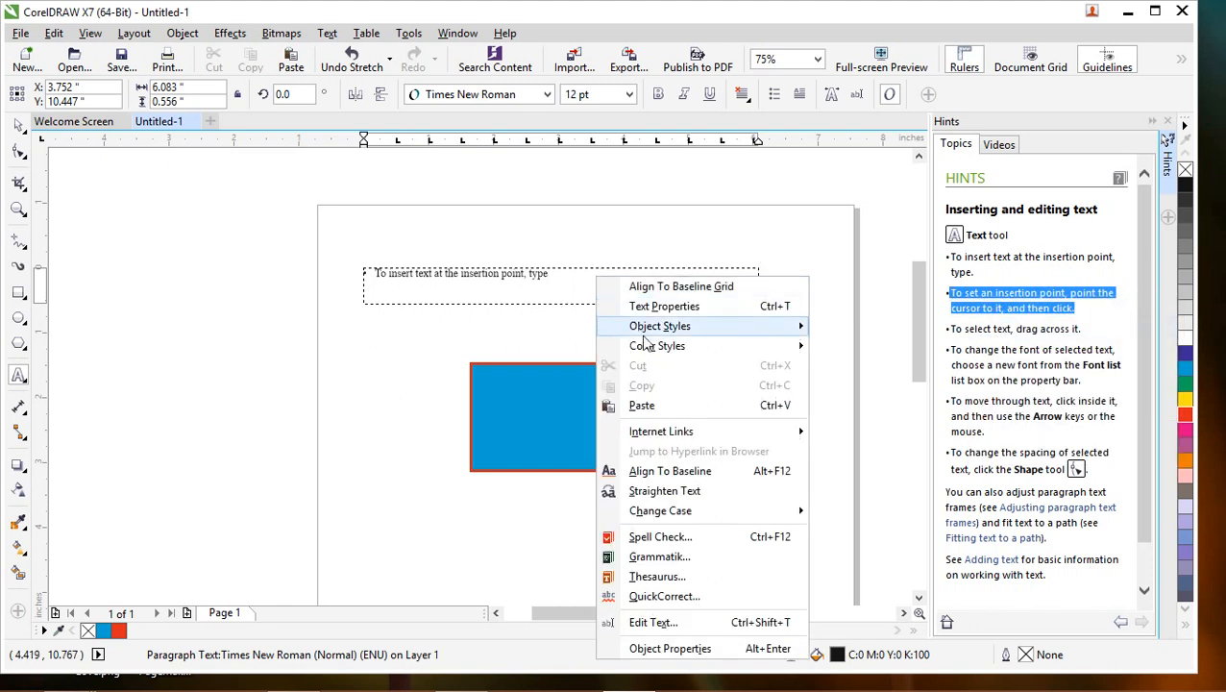
{"action": "left_click", "coordinate": [642, 405]}
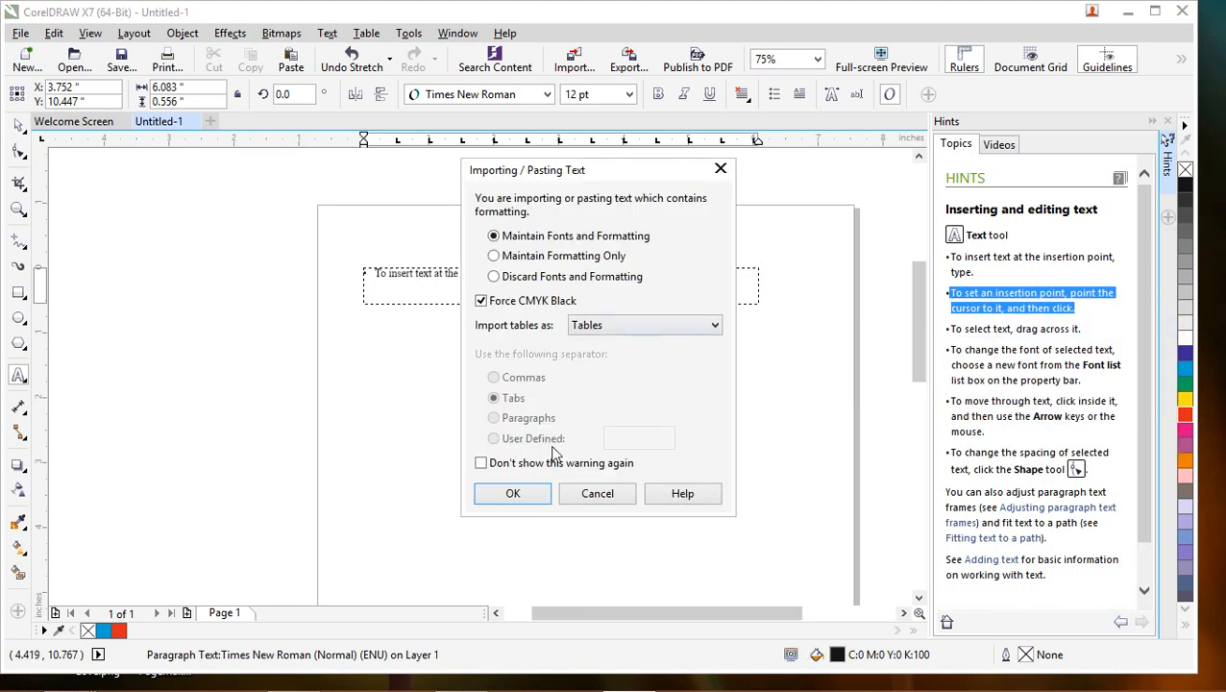
{"action": "left_click", "coordinate": [512, 493]}
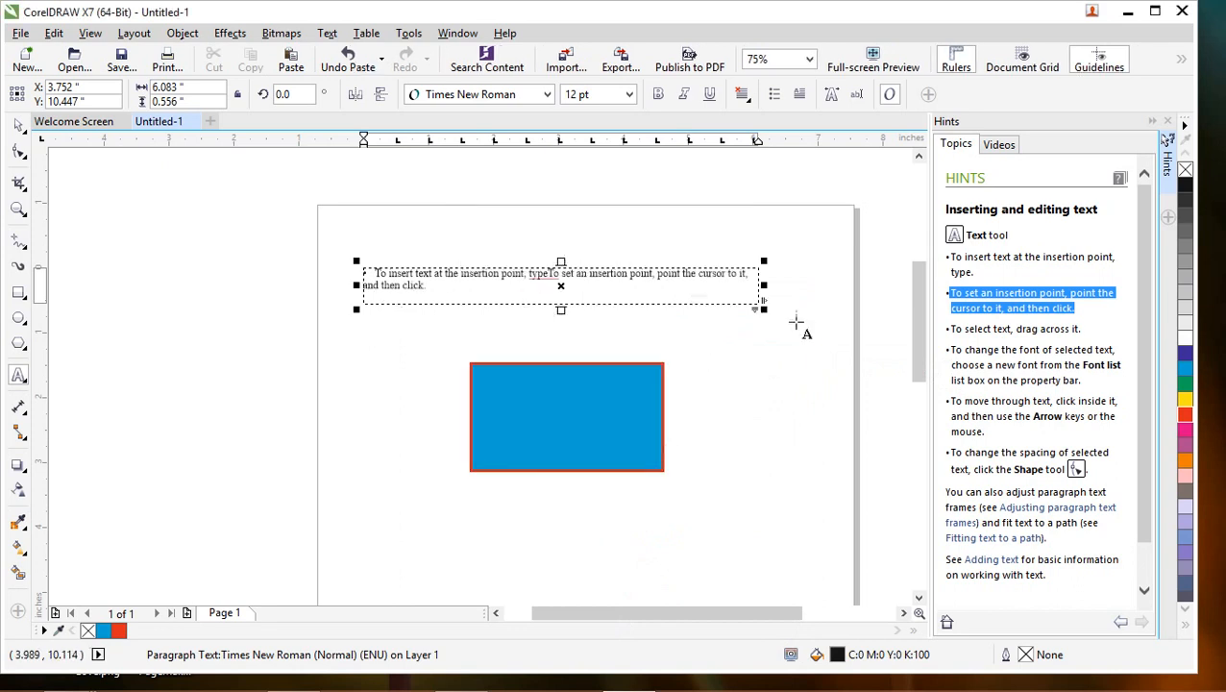
Widen the text frame to about 6.97 inches and move it across the middle of the blue rectangle
{"action": "left_click_drag", "start_coordinate": [764, 286], "coordinate": [818, 280]}
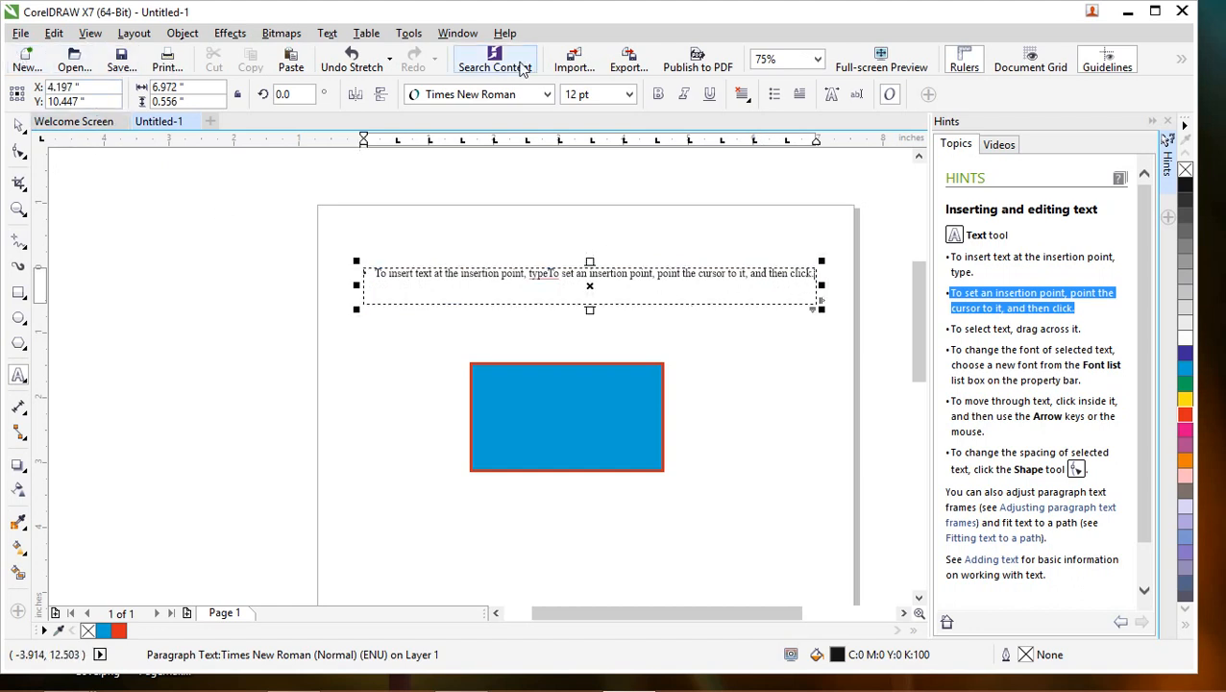
{"action": "left_click", "coordinate": [15, 126]}
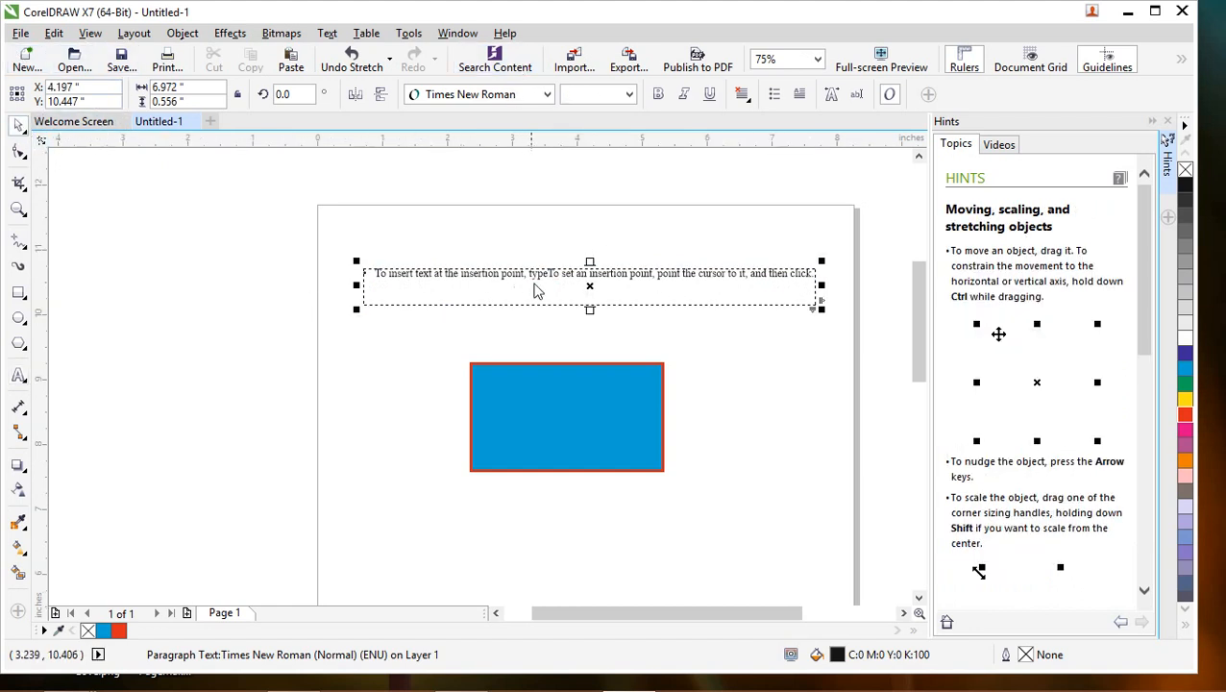
{"action": "left_click_drag", "start_coordinate": [575, 288], "coordinate": [555, 412]}
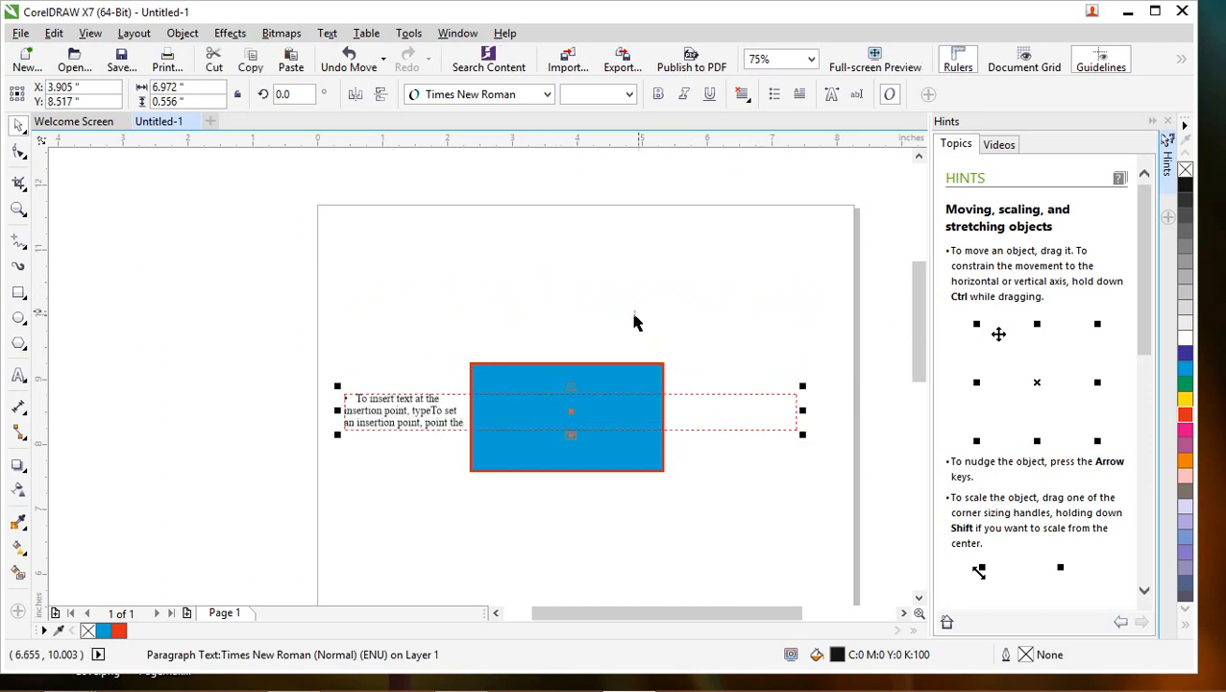
Try the contour wrapping styles Text Flows Left and Text Flows Right on the rectangle, ending with Straddle Text
{"action": "left_click", "coordinate": [640, 372]}
{"action": "left_click", "coordinate": [877, 95]}
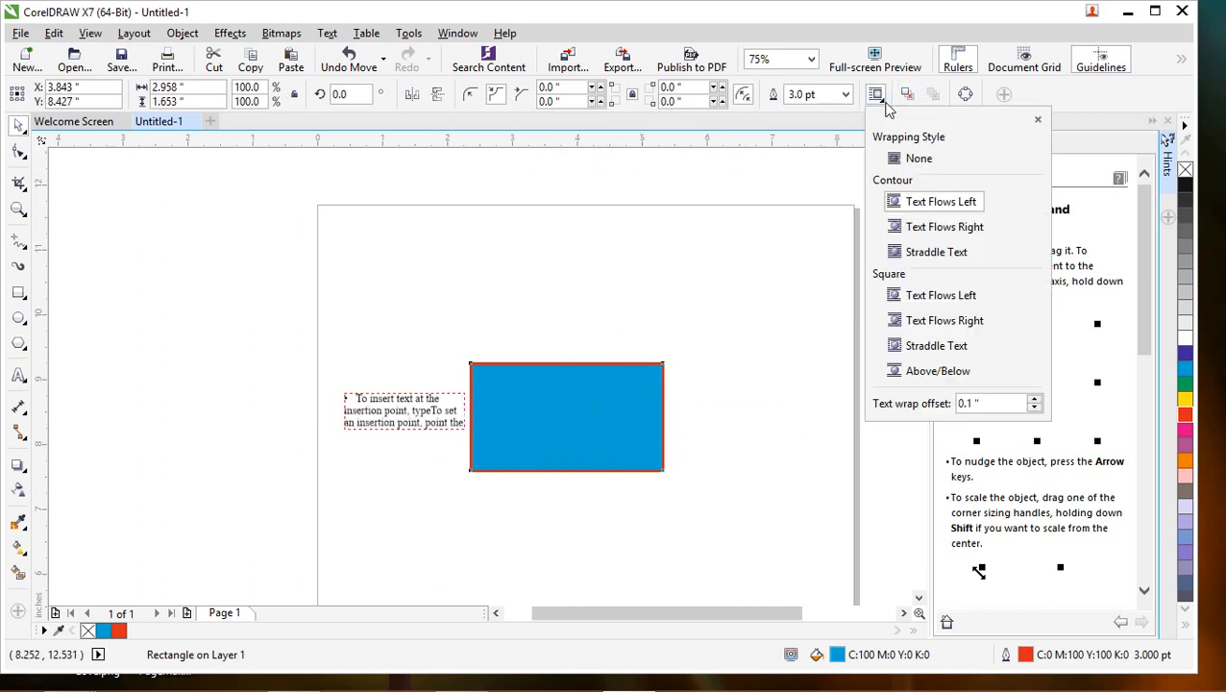
{"action": "left_click", "coordinate": [927, 203]}
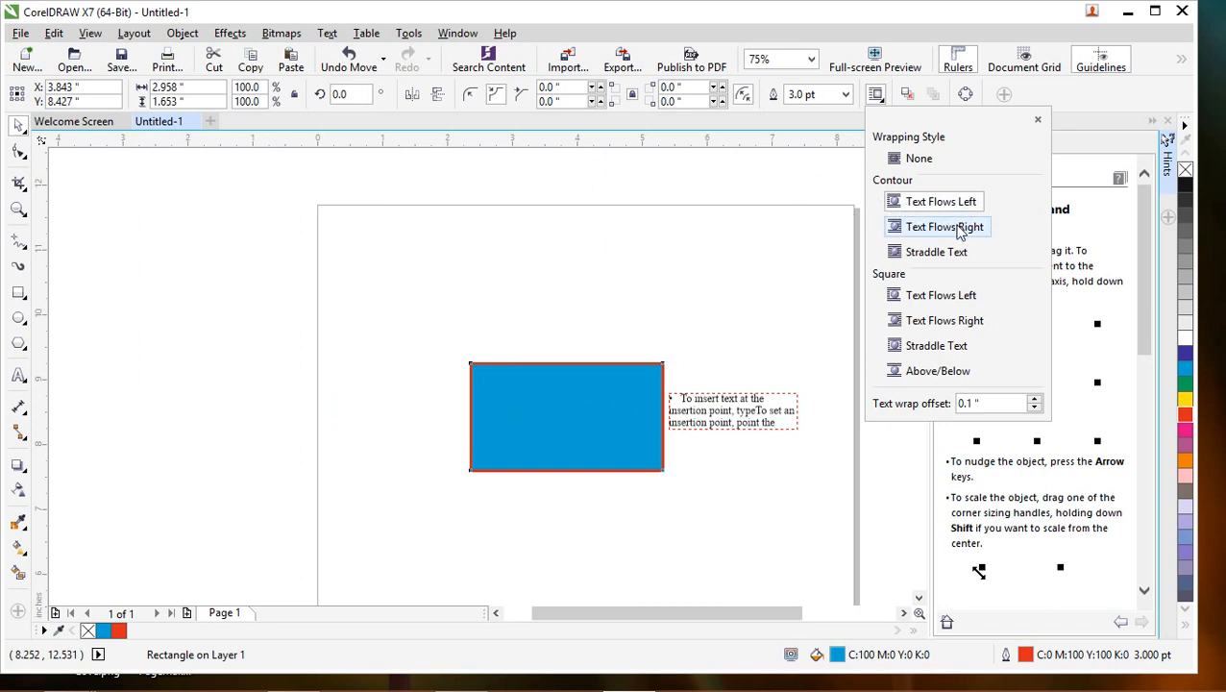
{"action": "left_click", "coordinate": [940, 238]}
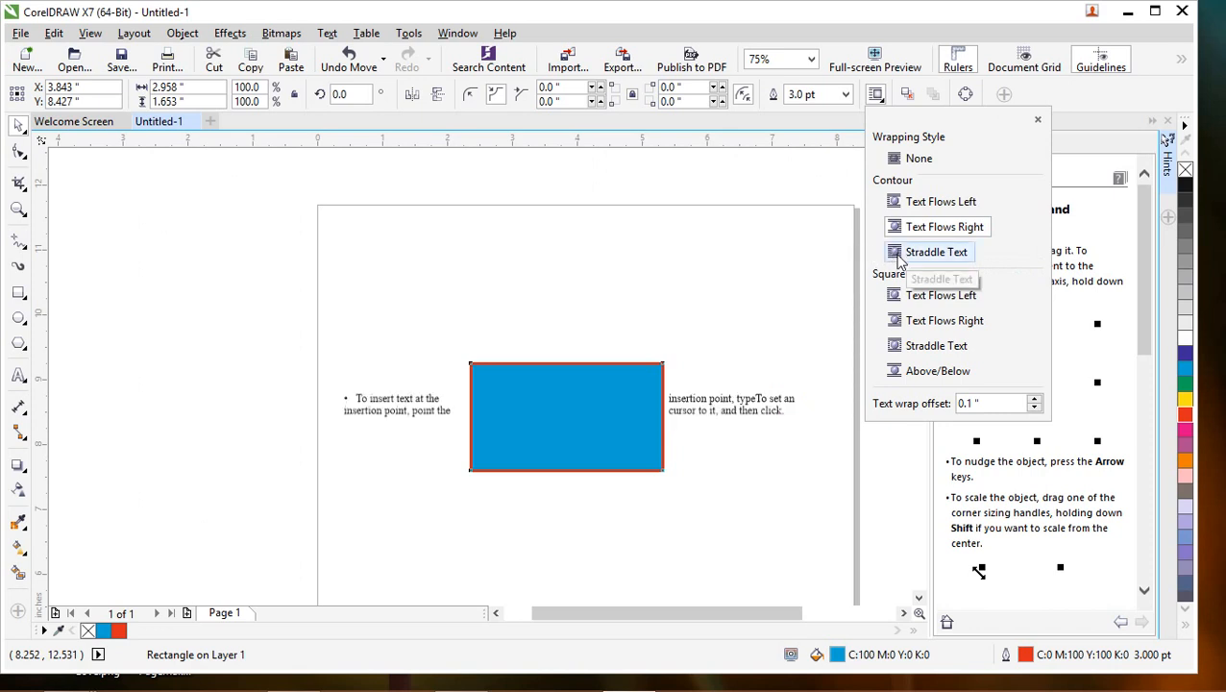
{"action": "left_click", "coordinate": [899, 253]}
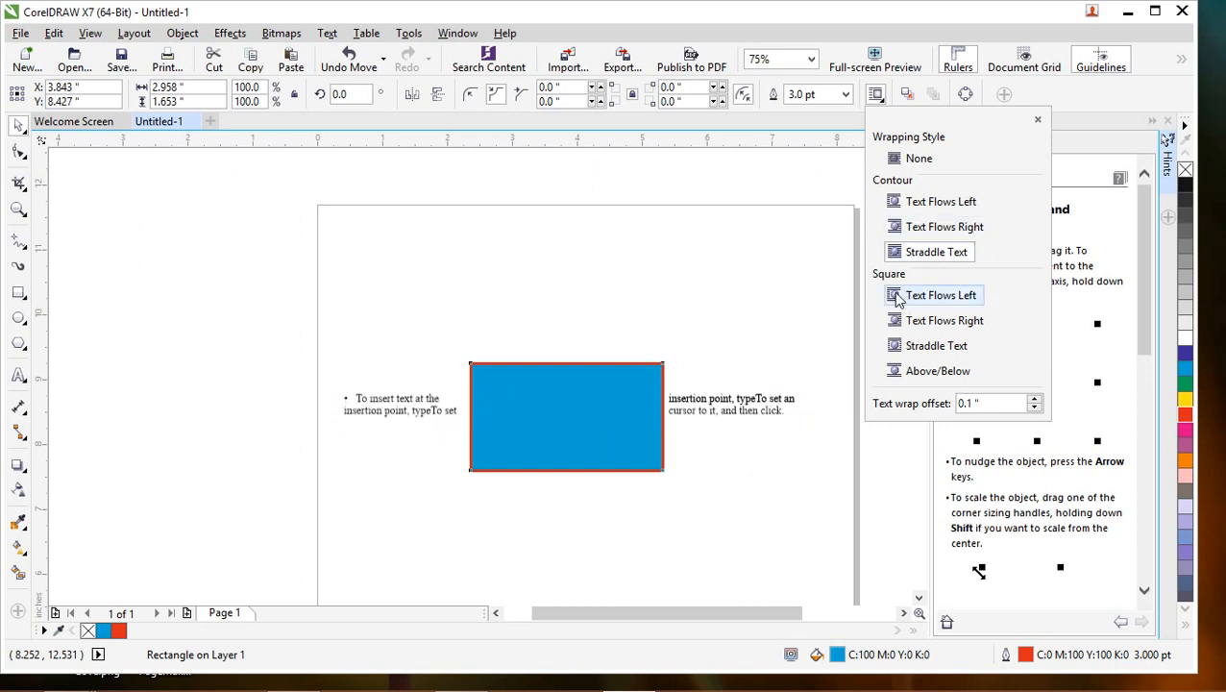
{"action": "left_click", "coordinate": [730, 265]}
Apply the square Text Flows Left wrapping style to the rectangle and review the wrapping options
{"action": "left_click", "coordinate": [617, 373]}
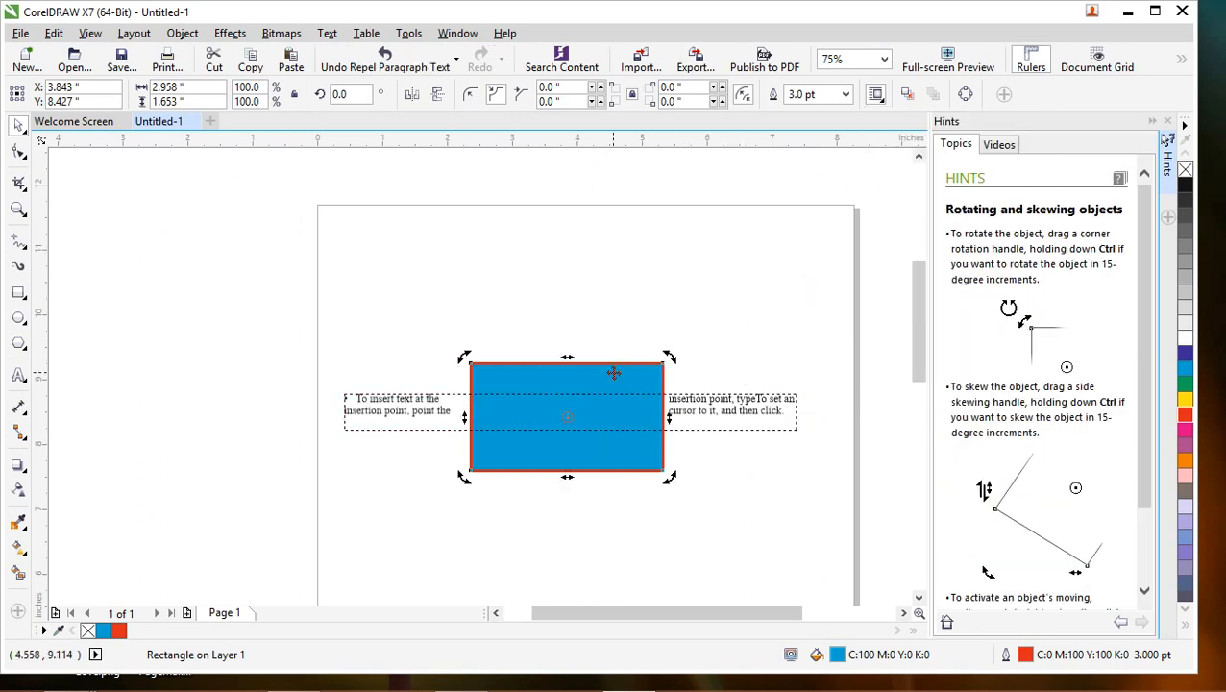
{"action": "left_click", "coordinate": [876, 93]}
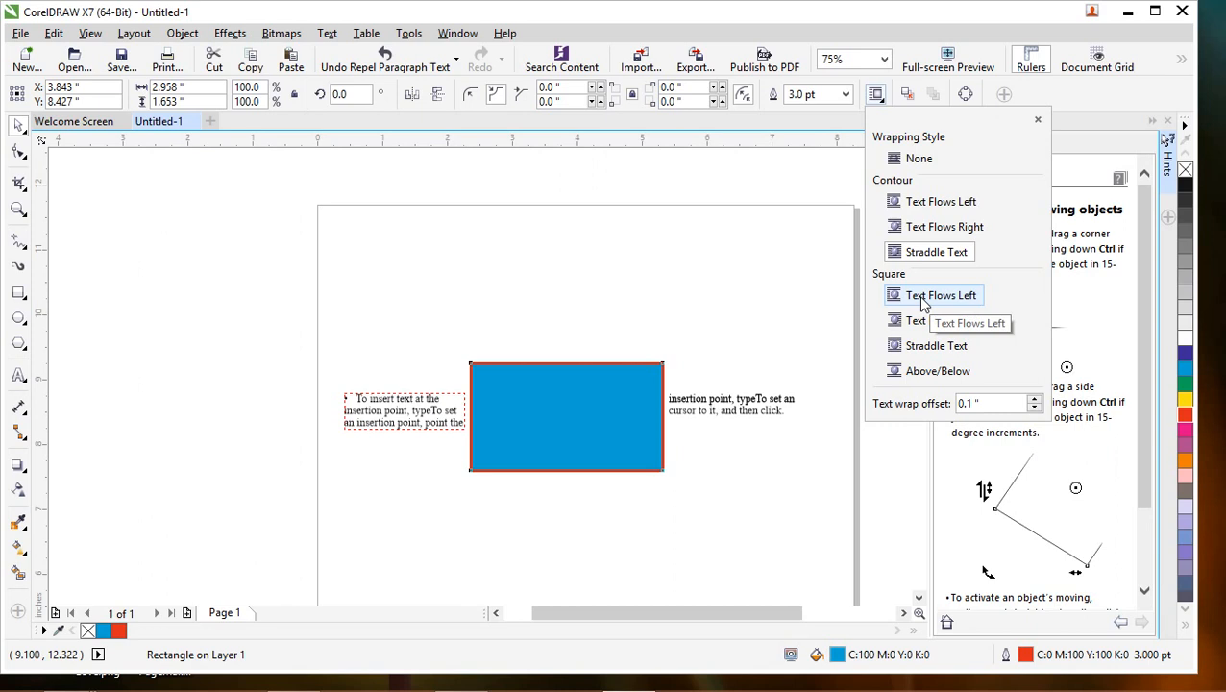
{"action": "left_click", "coordinate": [924, 303]}
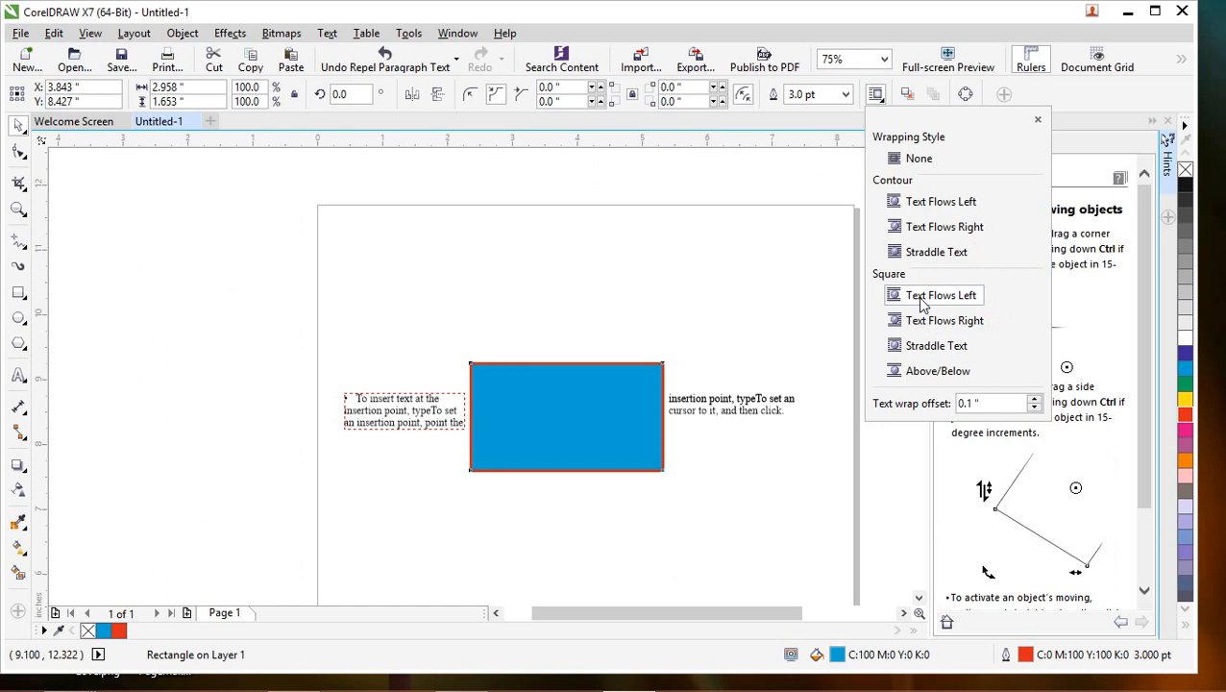
{"action": "left_click", "coordinate": [705, 233]}
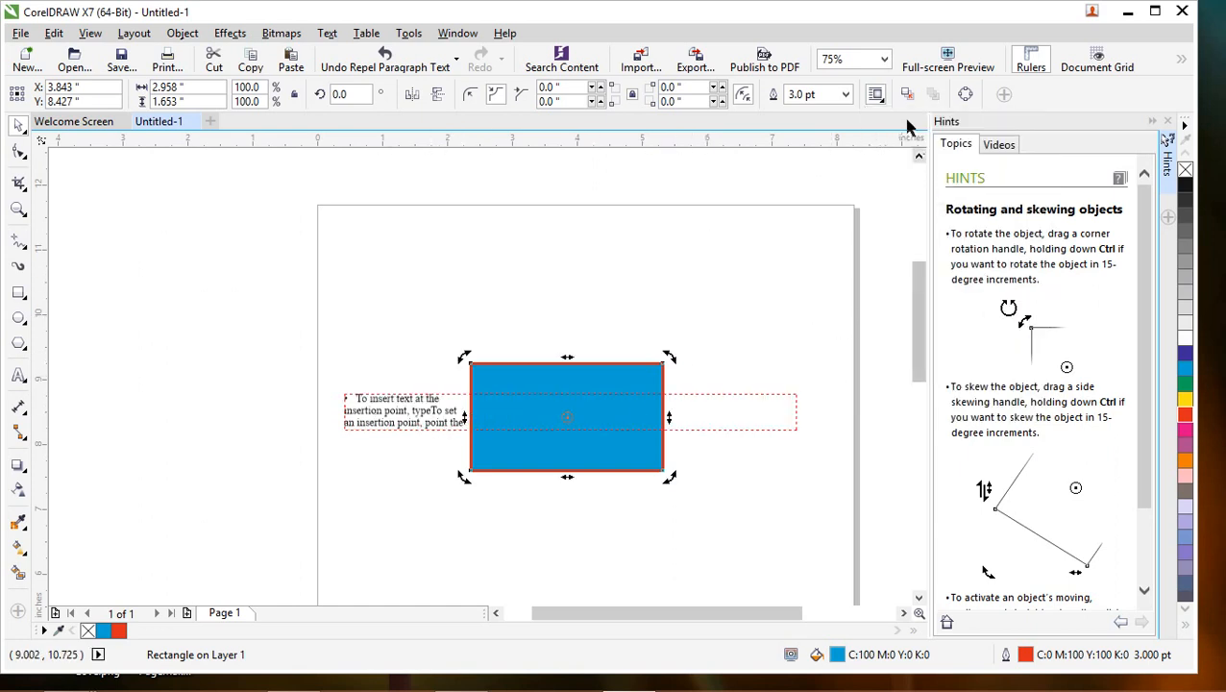
{"action": "left_click", "coordinate": [877, 100]}
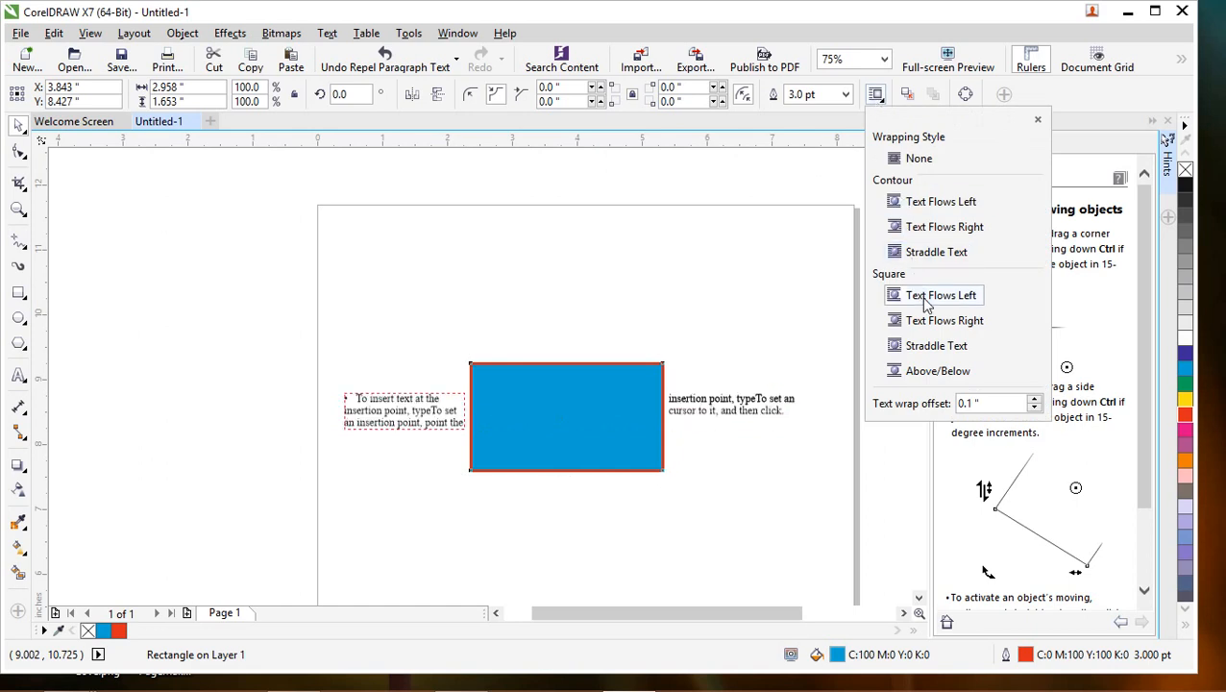
{"action": "left_click", "coordinate": [1212, 141]}
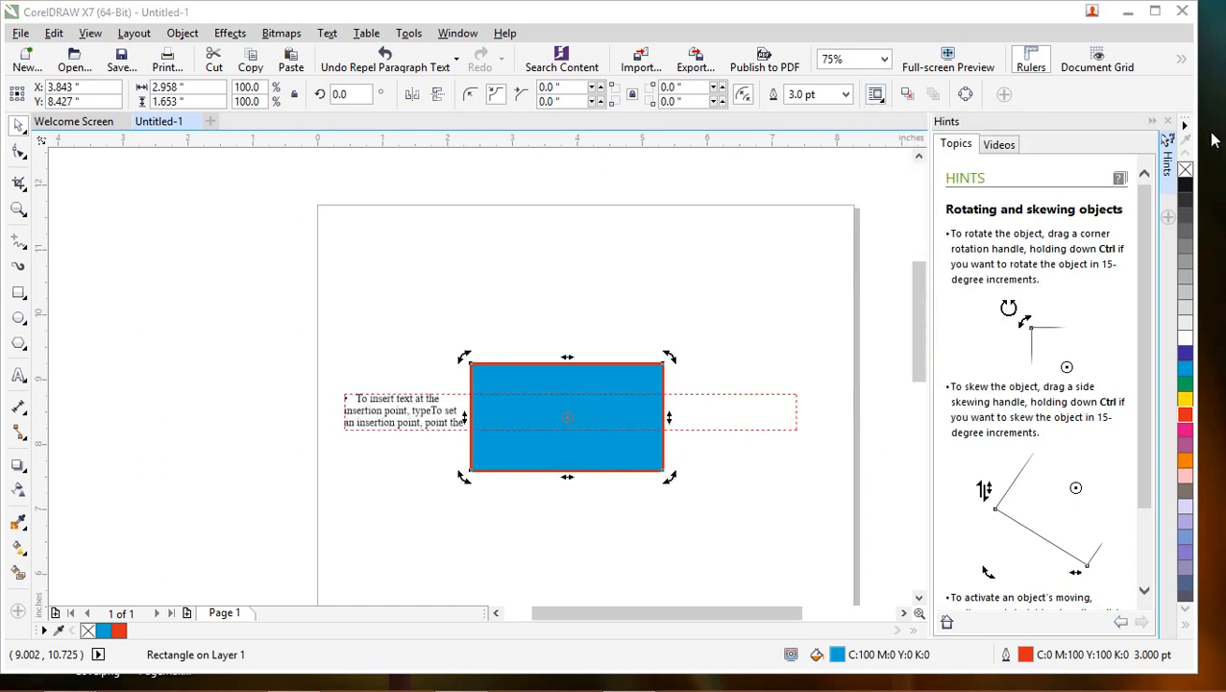
{"action": "left_click", "coordinate": [879, 98]}
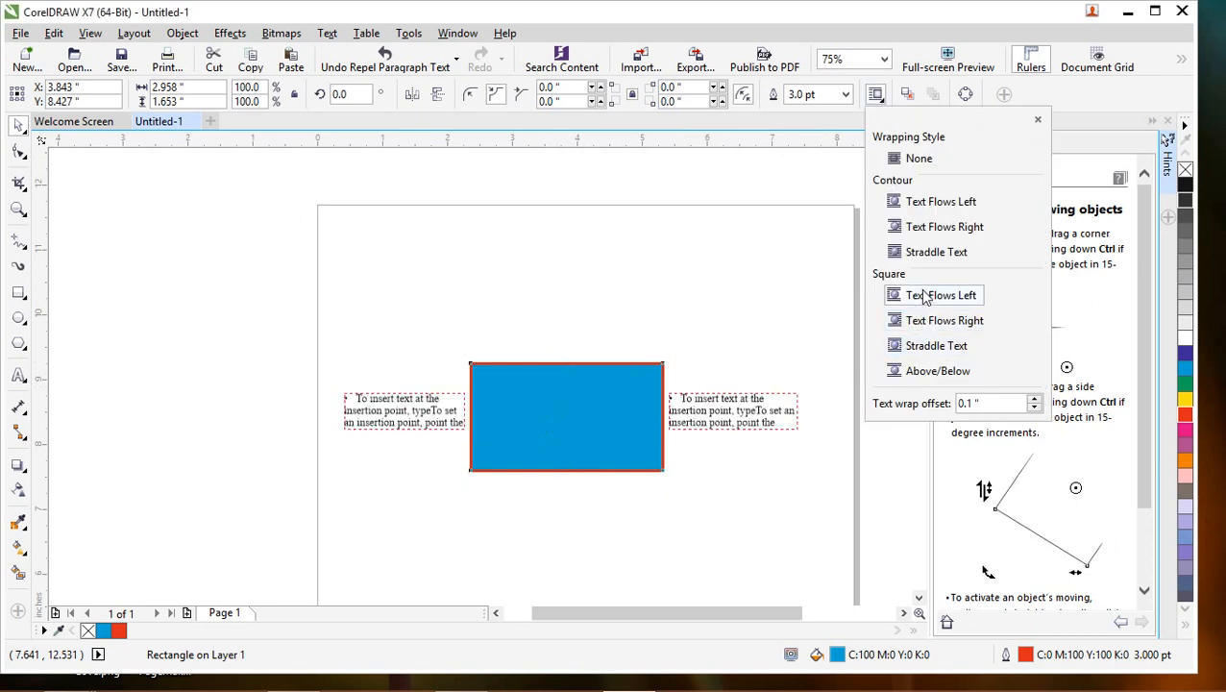
{"action": "left_click", "coordinate": [749, 304]}
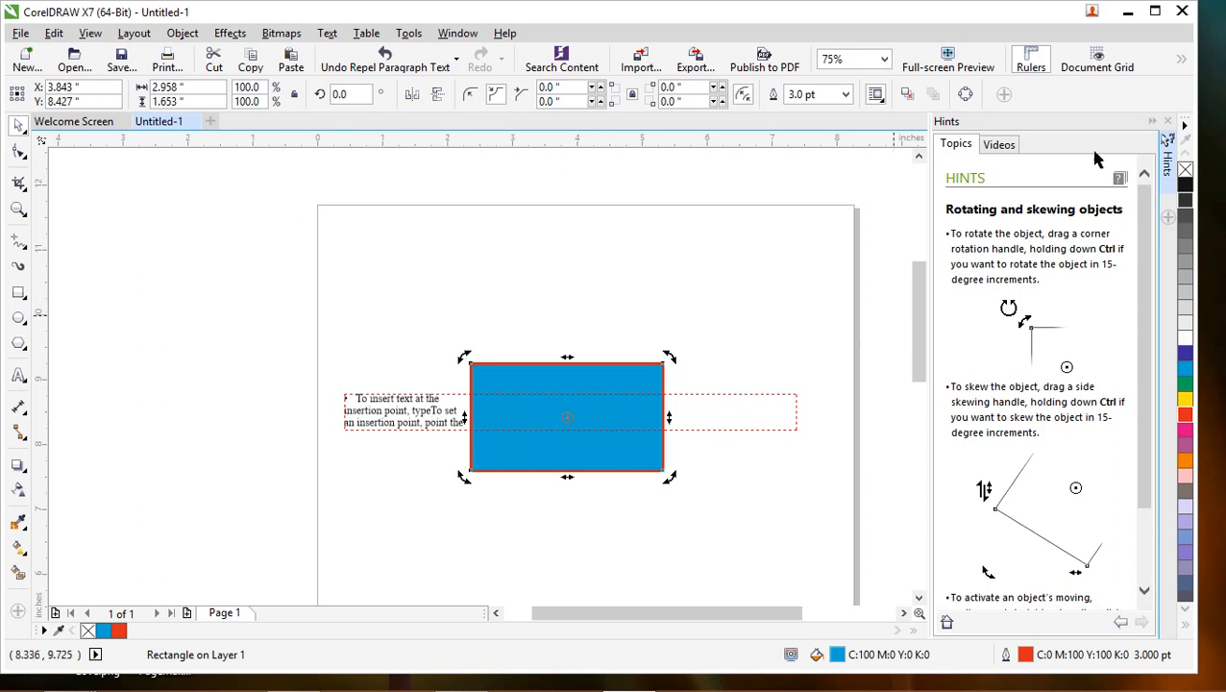
Change the rectangle's wrapping style to square Text Flows Right and deselect it
{"action": "left_click", "coordinate": [878, 98]}
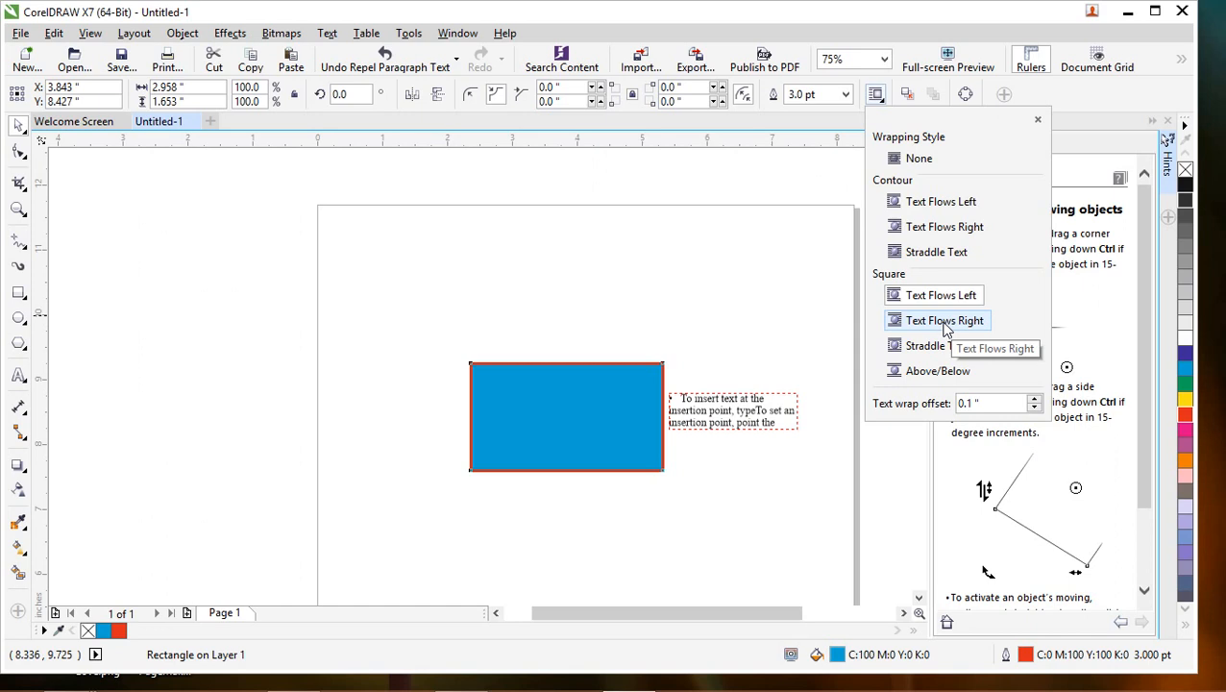
{"action": "left_click", "coordinate": [944, 329]}
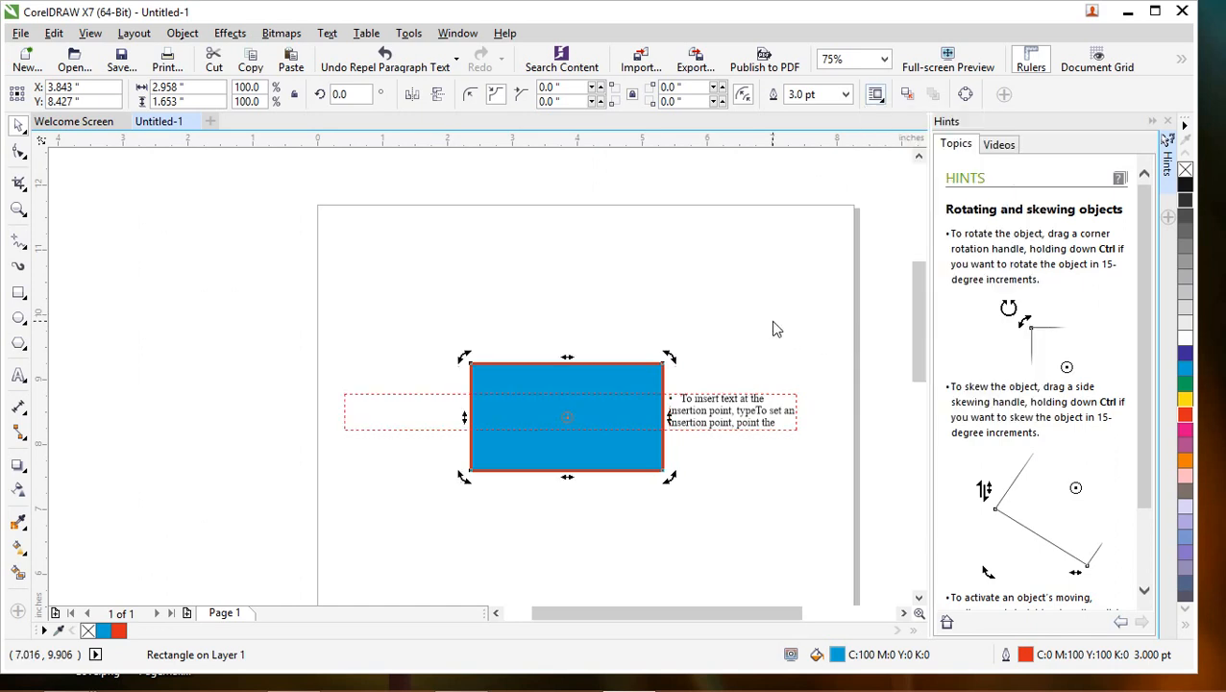
{"action": "left_click", "coordinate": [781, 348]}
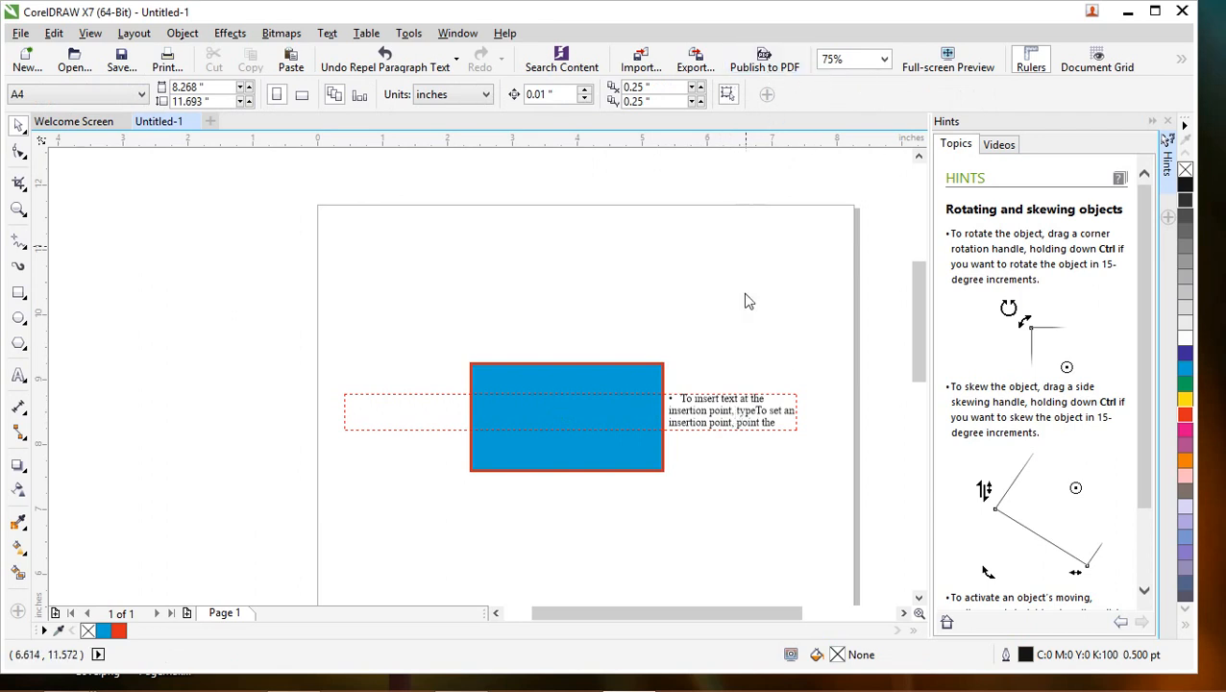
Try the None and contour Straddle Text wrapping styles on the blue rectangle, ending with square Straddle Text
{"action": "left_click", "coordinate": [728, 412]}
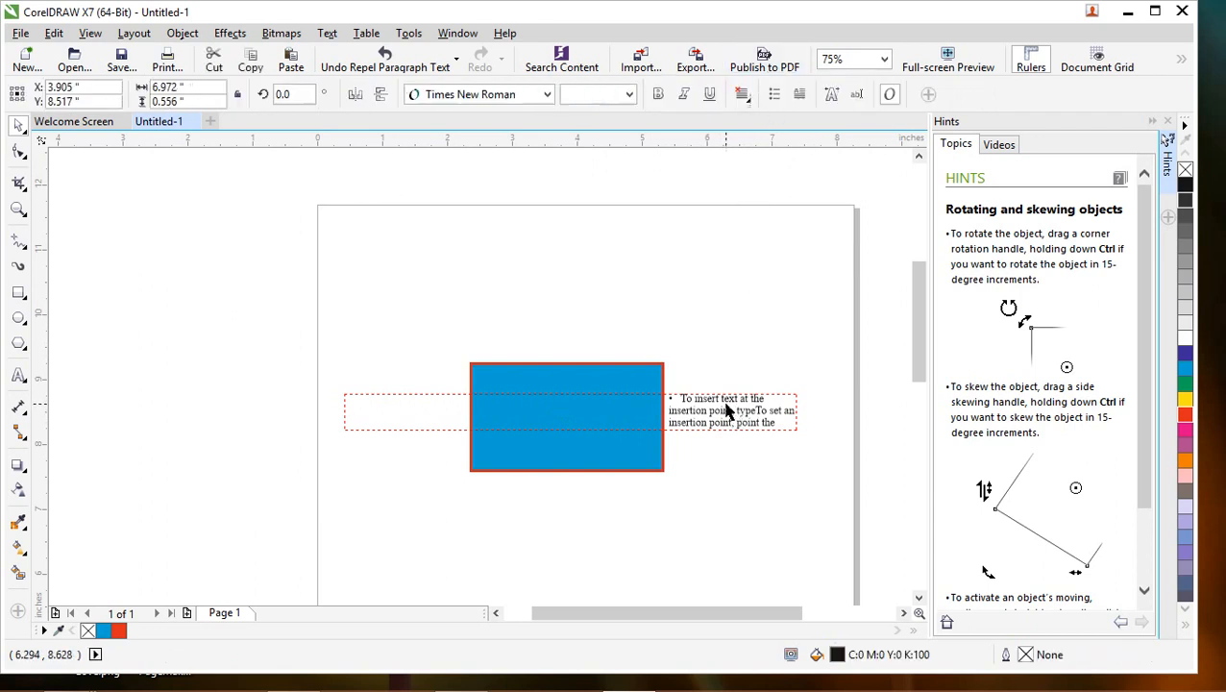
{"action": "left_click", "coordinate": [627, 370]}
{"action": "left_click", "coordinate": [877, 95]}
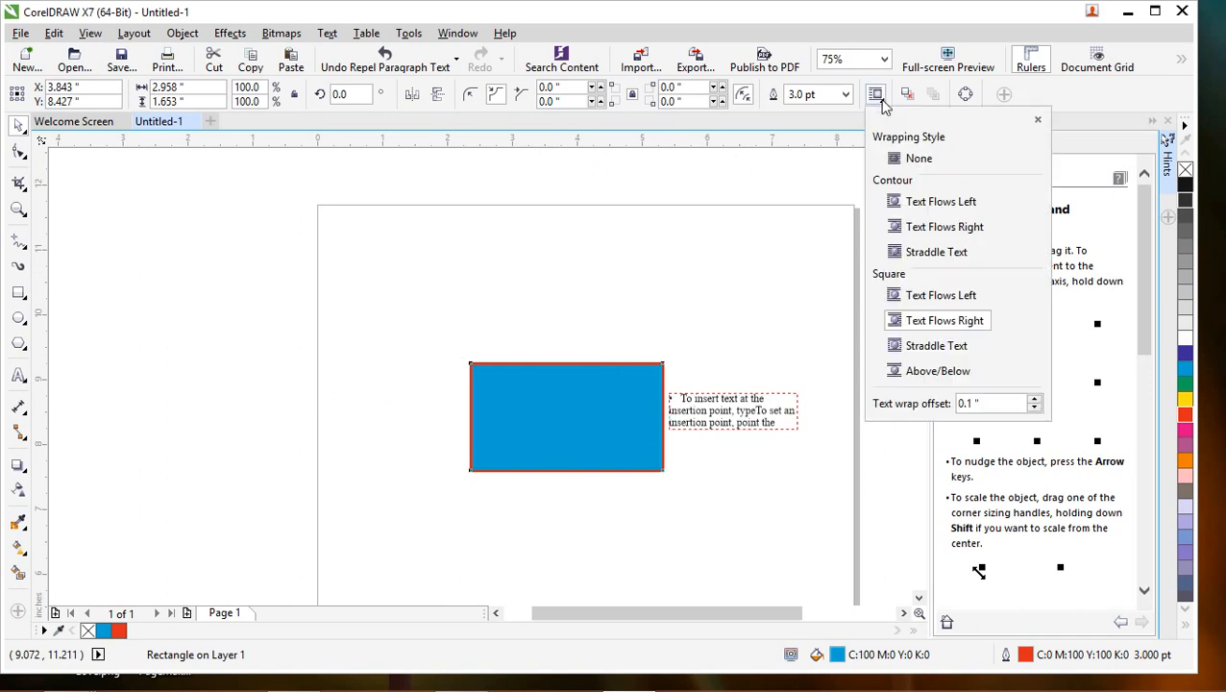
{"action": "left_click", "coordinate": [894, 158]}
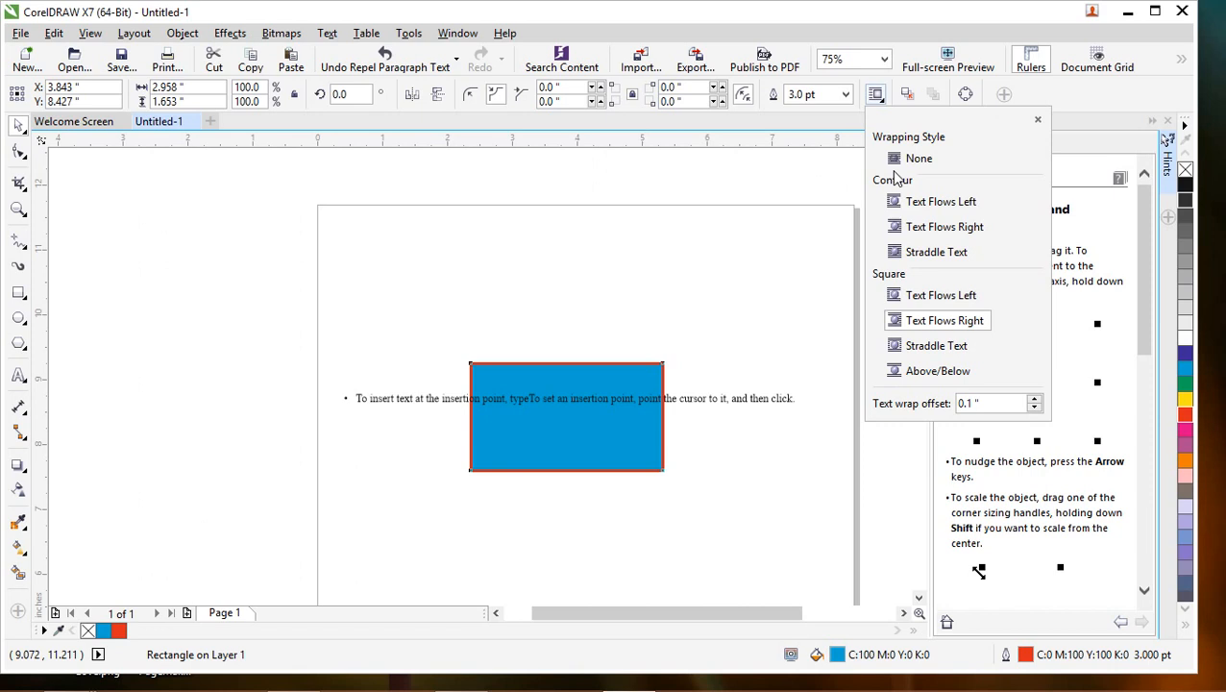
{"action": "left_click", "coordinate": [934, 252]}
{"action": "left_click", "coordinate": [928, 346]}
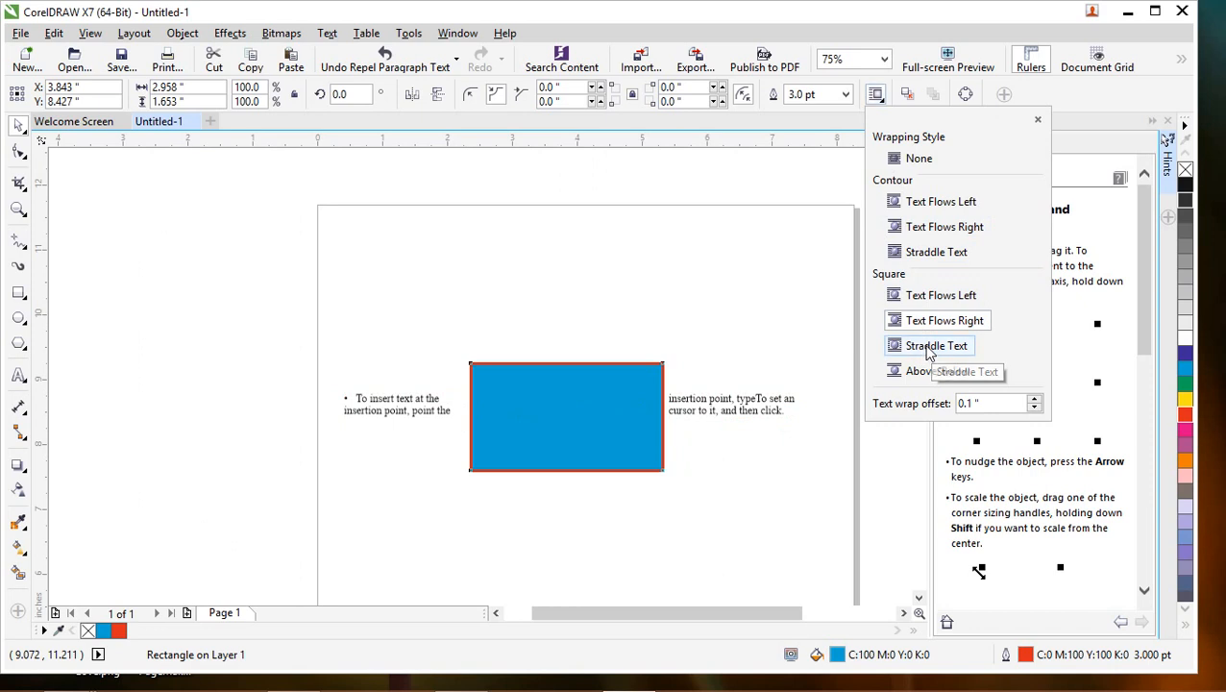
{"action": "left_click", "coordinate": [771, 296]}
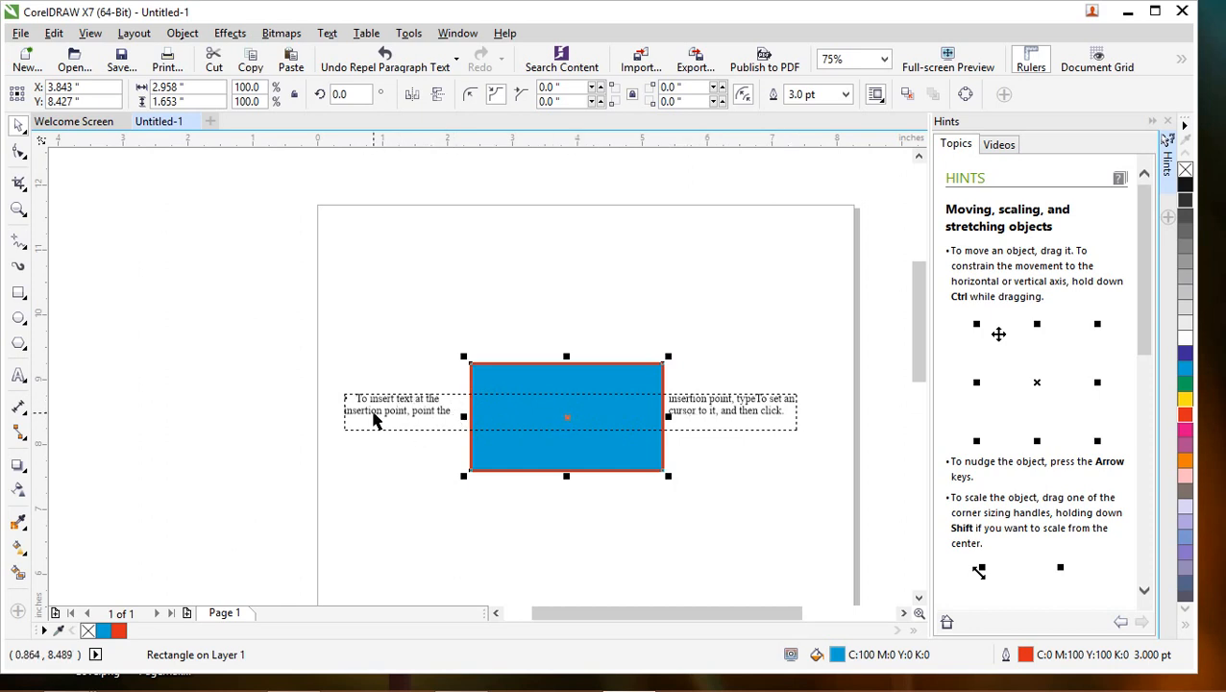
Examine how the paragraph text wraps on both sides of the blue rectangle
{"action": "scroll", "coordinate": [416, 411], "scroll_direction": "up", "scroll_amount": 2}
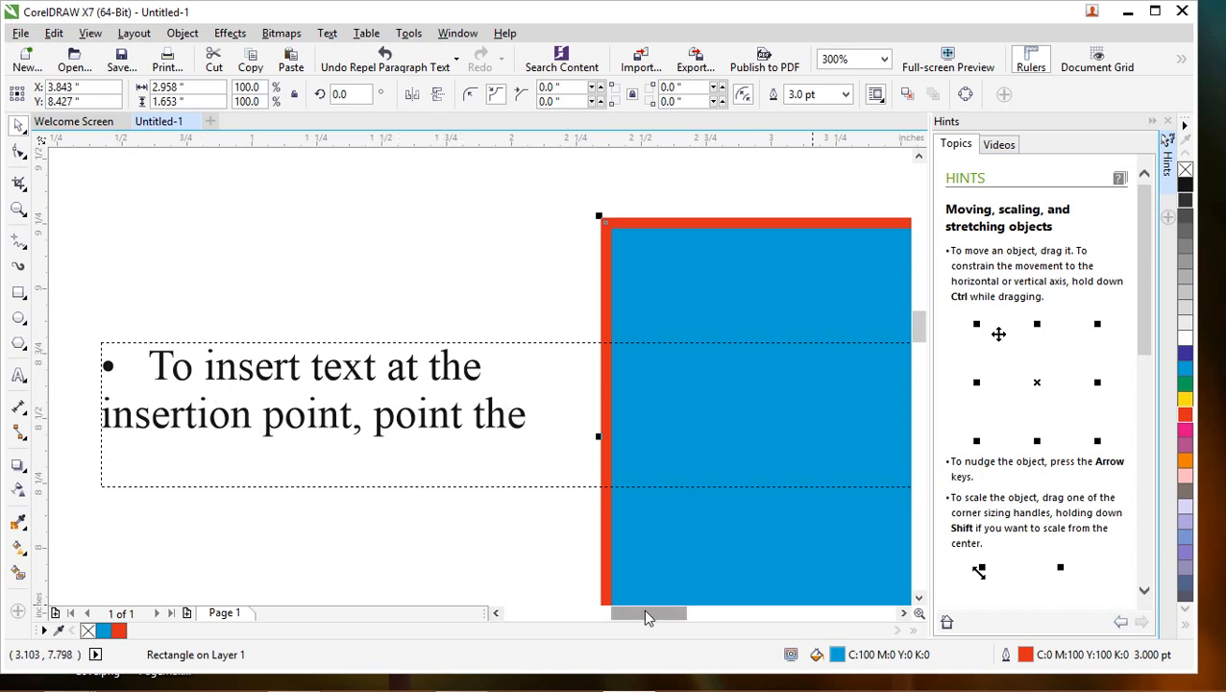
{"action": "left_click_drag", "start_coordinate": [646, 613], "coordinate": [741, 634]}
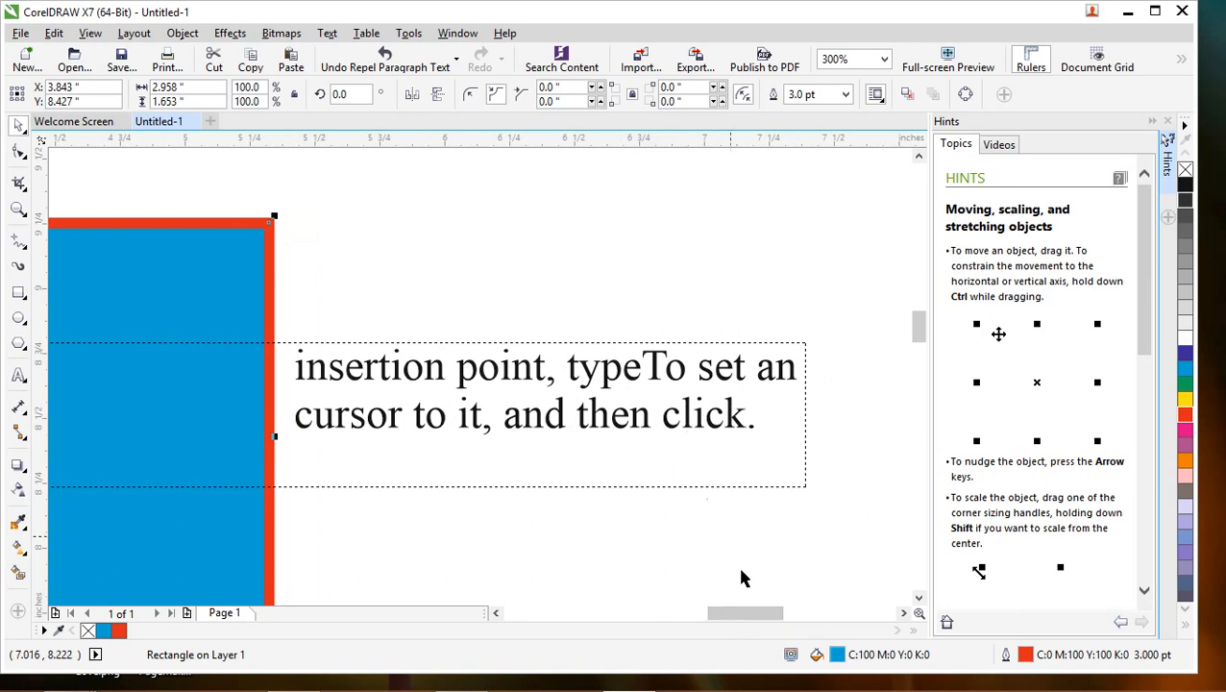
{"action": "scroll", "coordinate": [793, 520], "scroll_direction": "down", "scroll_amount": 2}
{"action": "scroll", "coordinate": [791, 511], "scroll_direction": "up", "scroll_amount": 1}
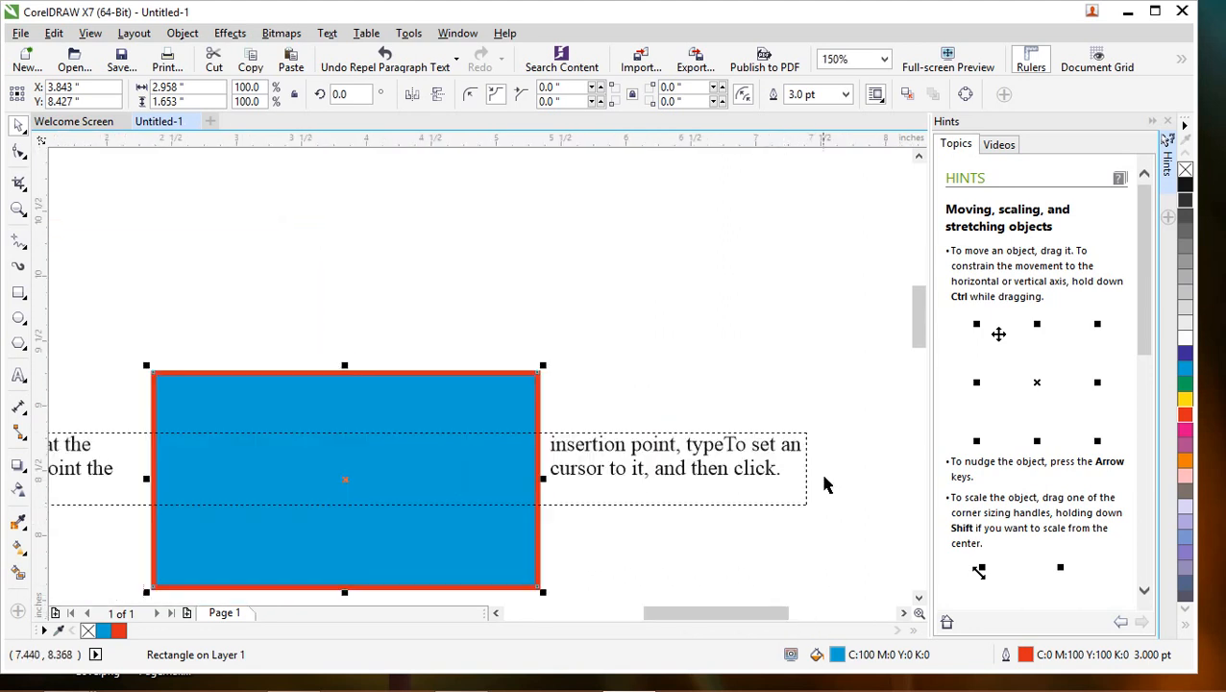
{"action": "left_click_drag", "start_coordinate": [775, 615], "coordinate": [729, 615]}
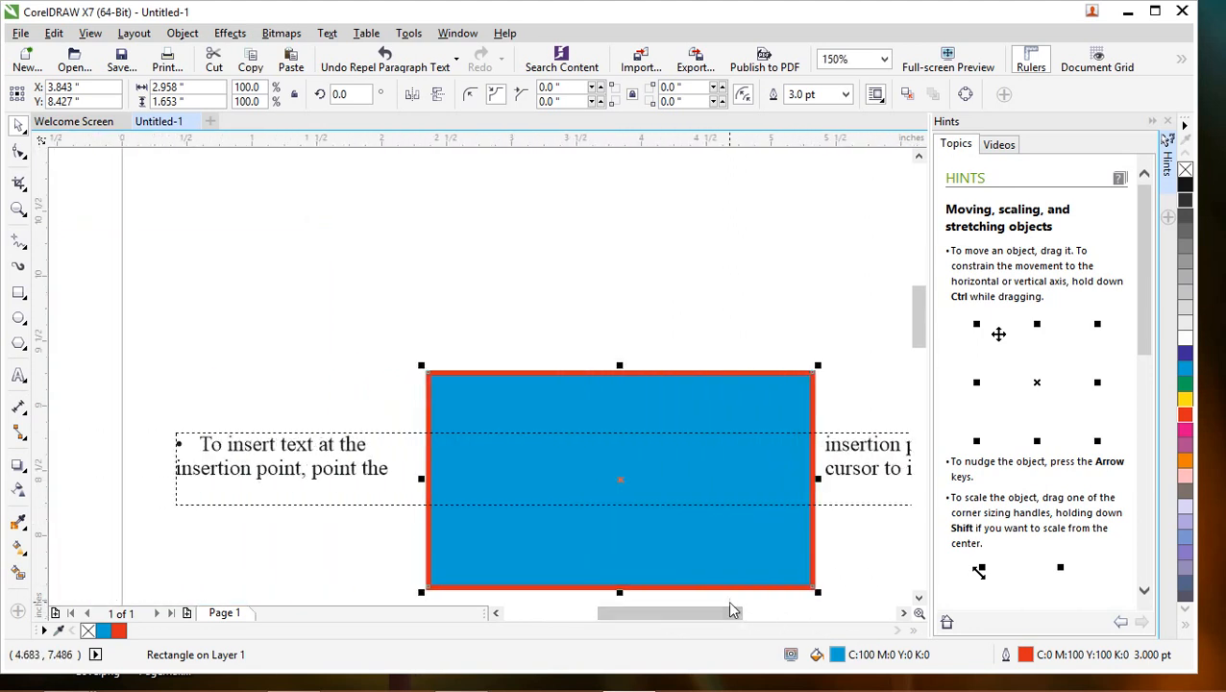
{"action": "scroll", "coordinate": [852, 573], "scroll_direction": "down", "scroll_amount": 1}
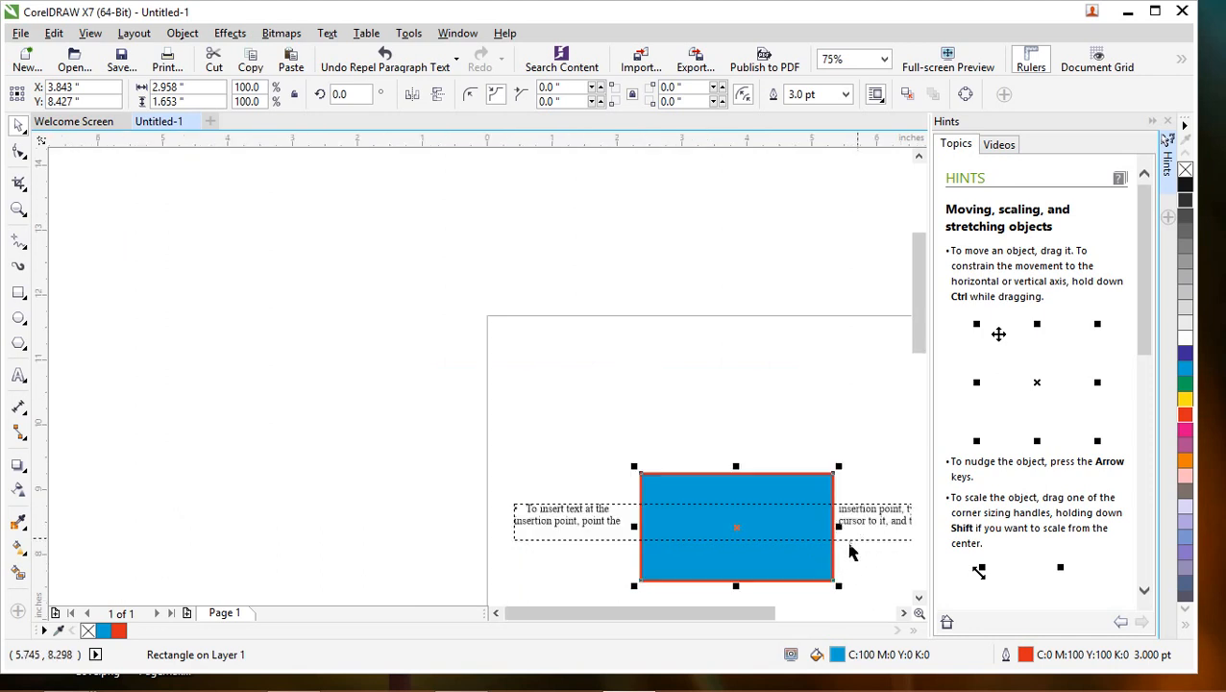
{"action": "left_click_drag", "start_coordinate": [774, 615], "coordinate": [813, 615]}
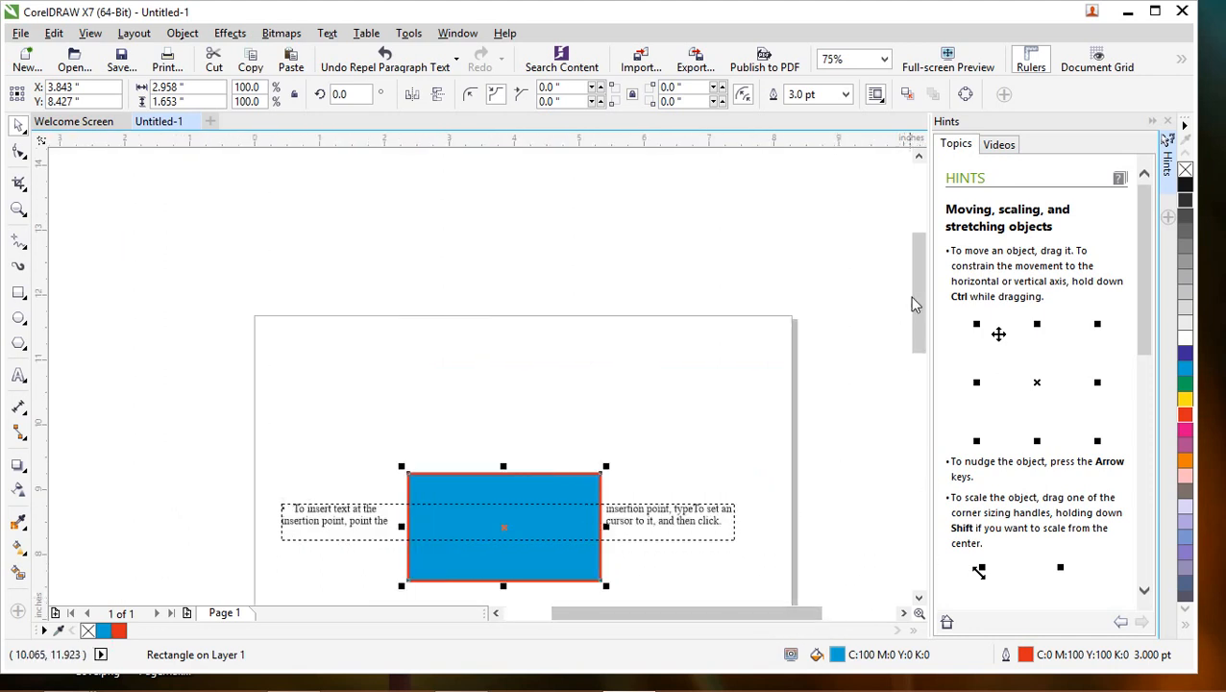
{"action": "left_click_drag", "start_coordinate": [909, 296], "coordinate": [915, 361]}
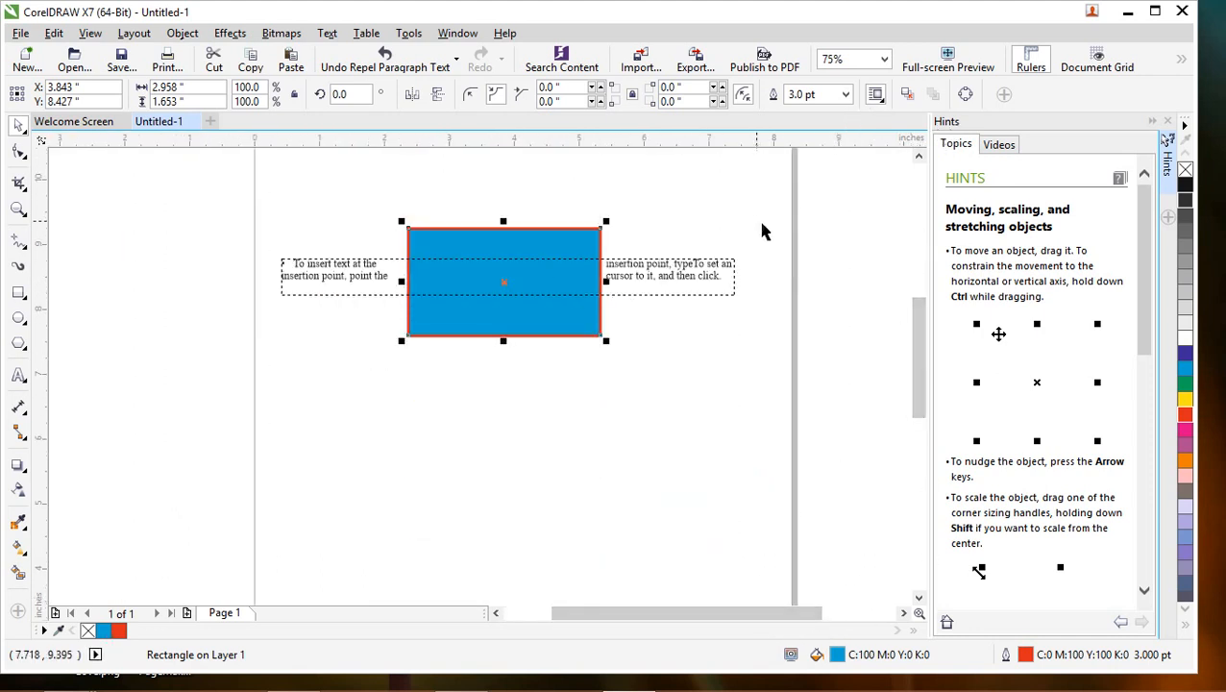
{"action": "scroll", "coordinate": [813, 230], "scroll_direction": "up", "scroll_amount": 1}
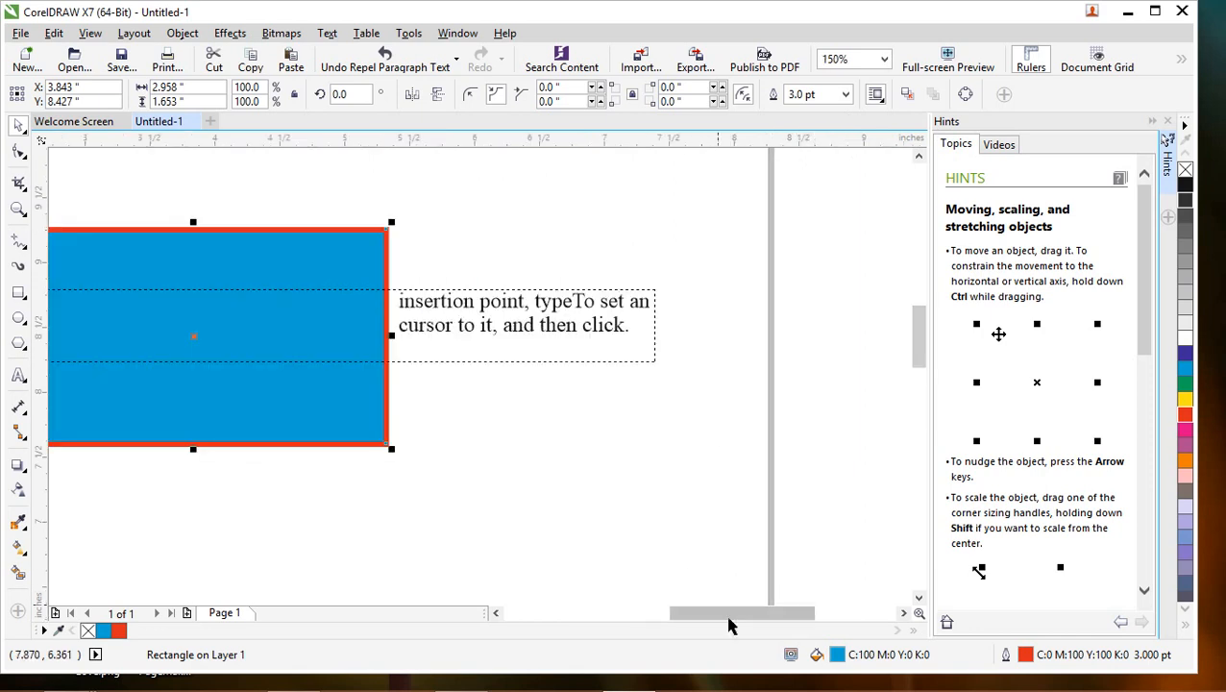
{"action": "left_click_drag", "start_coordinate": [731, 613], "coordinate": [682, 613]}
{"action": "scroll", "coordinate": [697, 549], "scroll_direction": "down", "scroll_amount": 1}
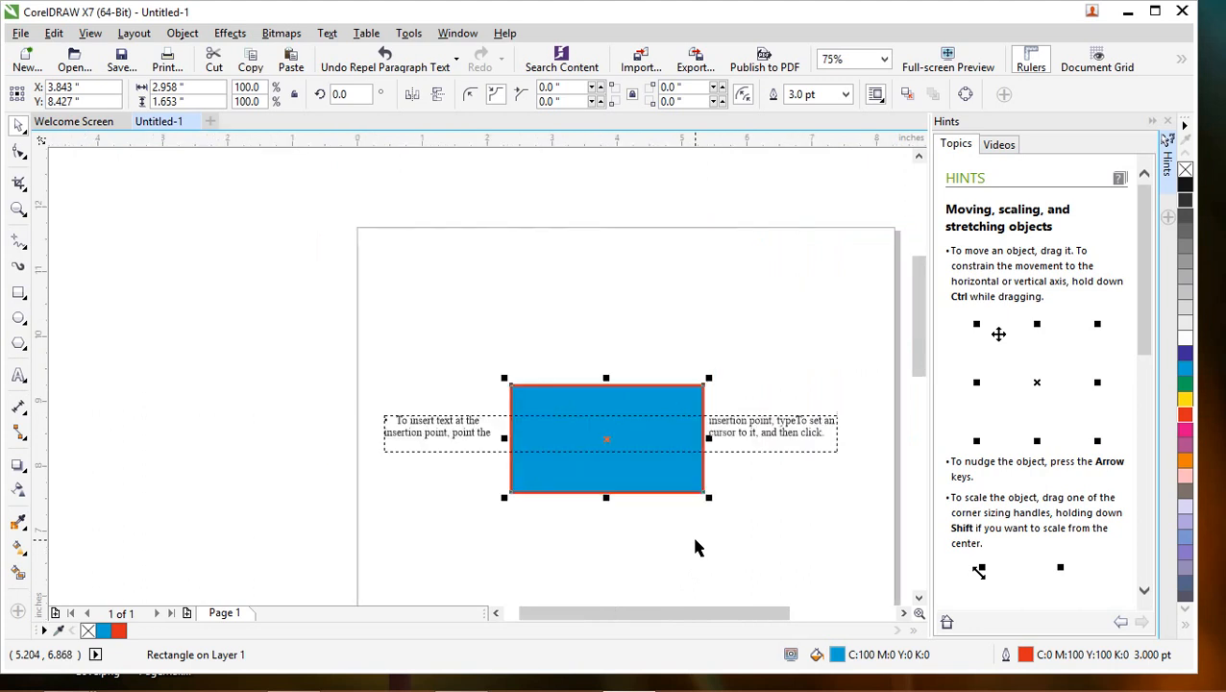
{"action": "left_click_drag", "start_coordinate": [925, 342], "coordinate": [924, 359]}
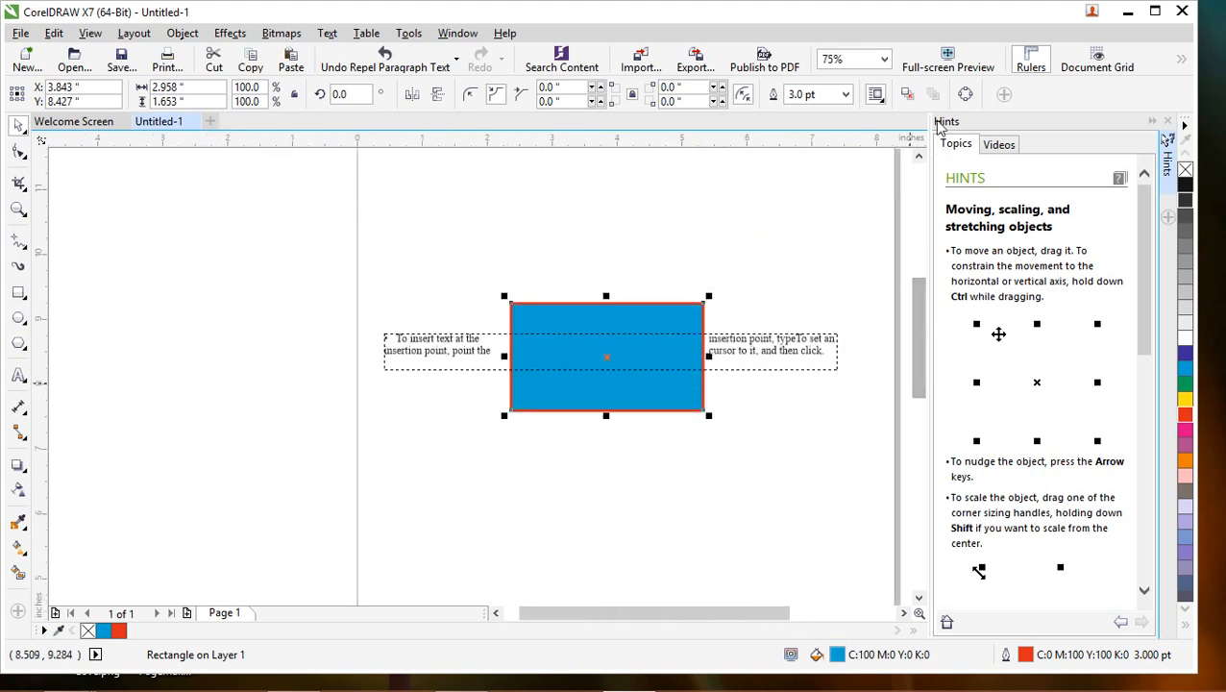
Change the rectangle's wrapping style to None and then to square Above/Below, and recheck its wrapping options
{"action": "left_click", "coordinate": [875, 93]}
{"action": "left_click", "coordinate": [911, 159]}
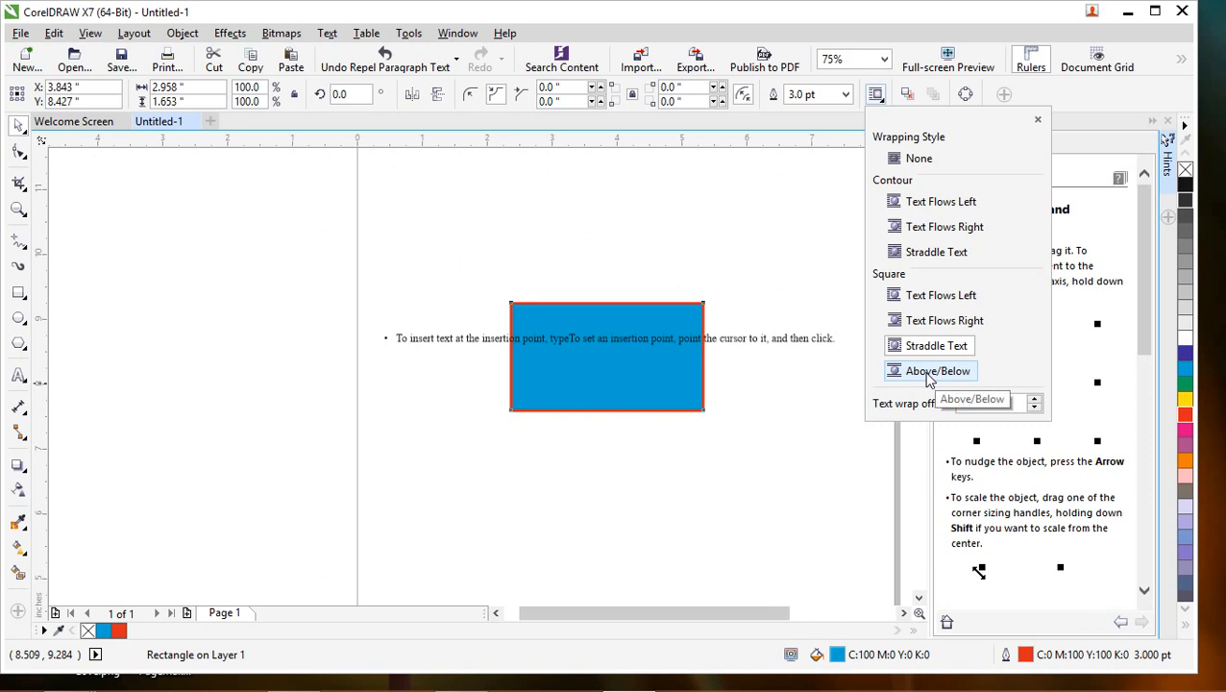
{"action": "left_click", "coordinate": [928, 377]}
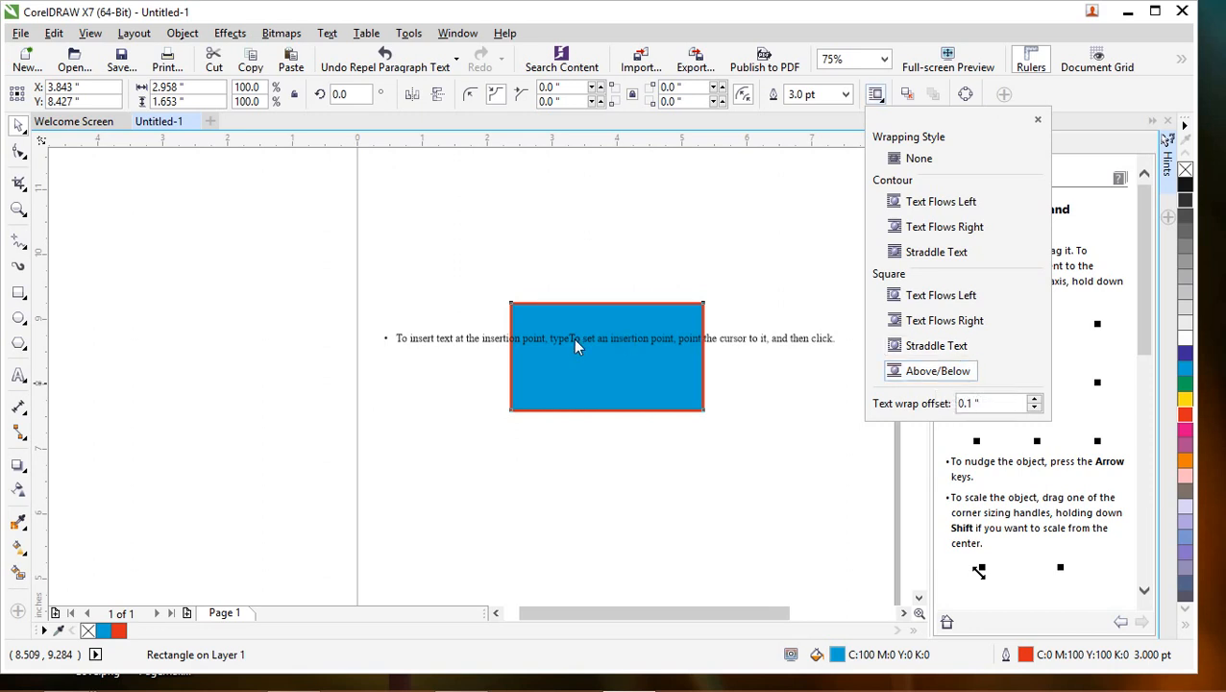
{"action": "left_click", "coordinate": [639, 376]}
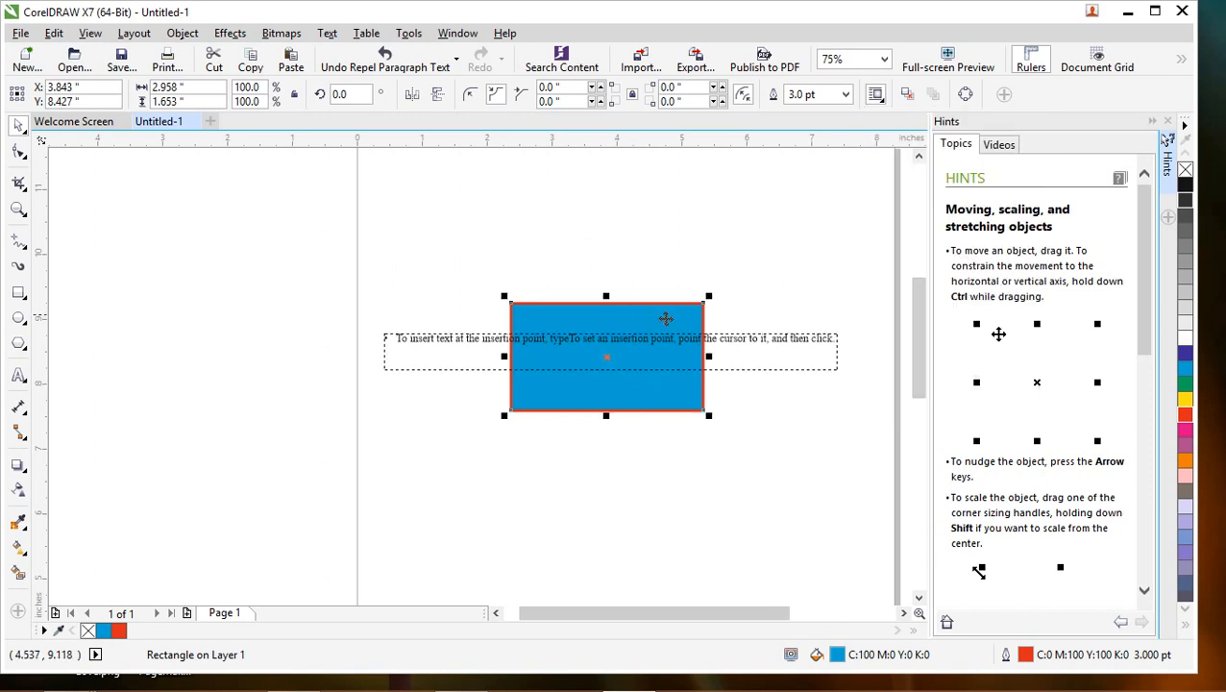
{"action": "left_click", "coordinate": [777, 408]}
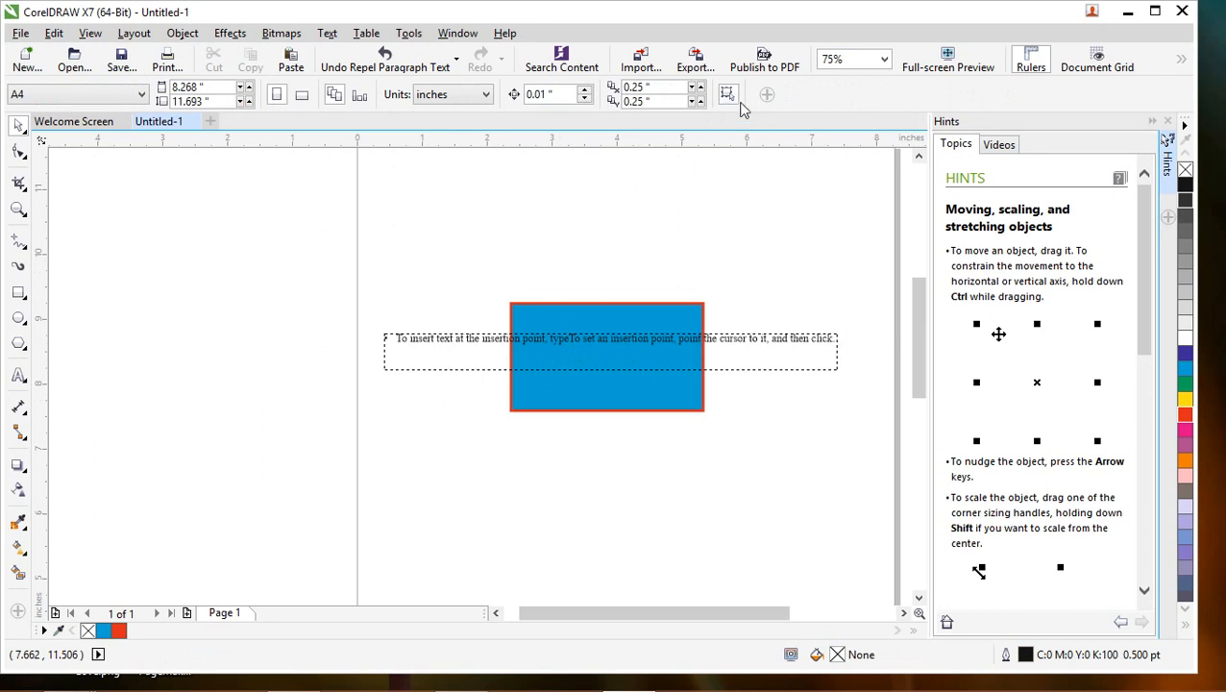
{"action": "left_click", "coordinate": [695, 323]}
{"action": "left_click", "coordinate": [876, 94]}
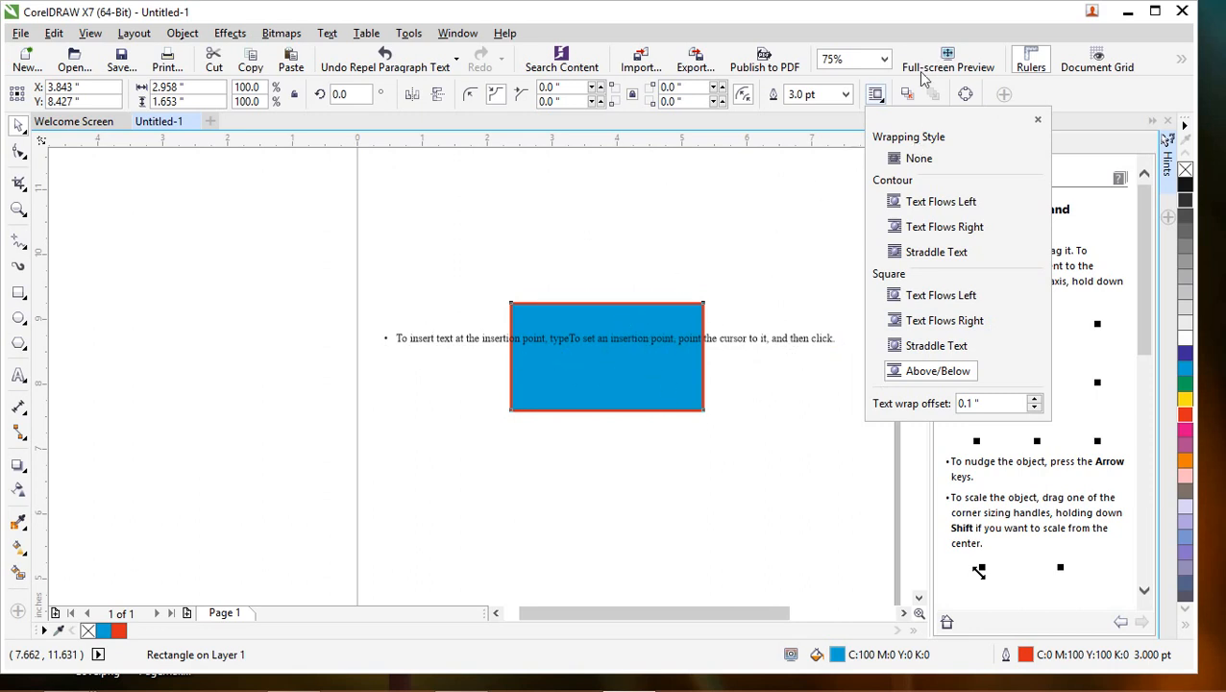
{"action": "left_click", "coordinate": [677, 309]}
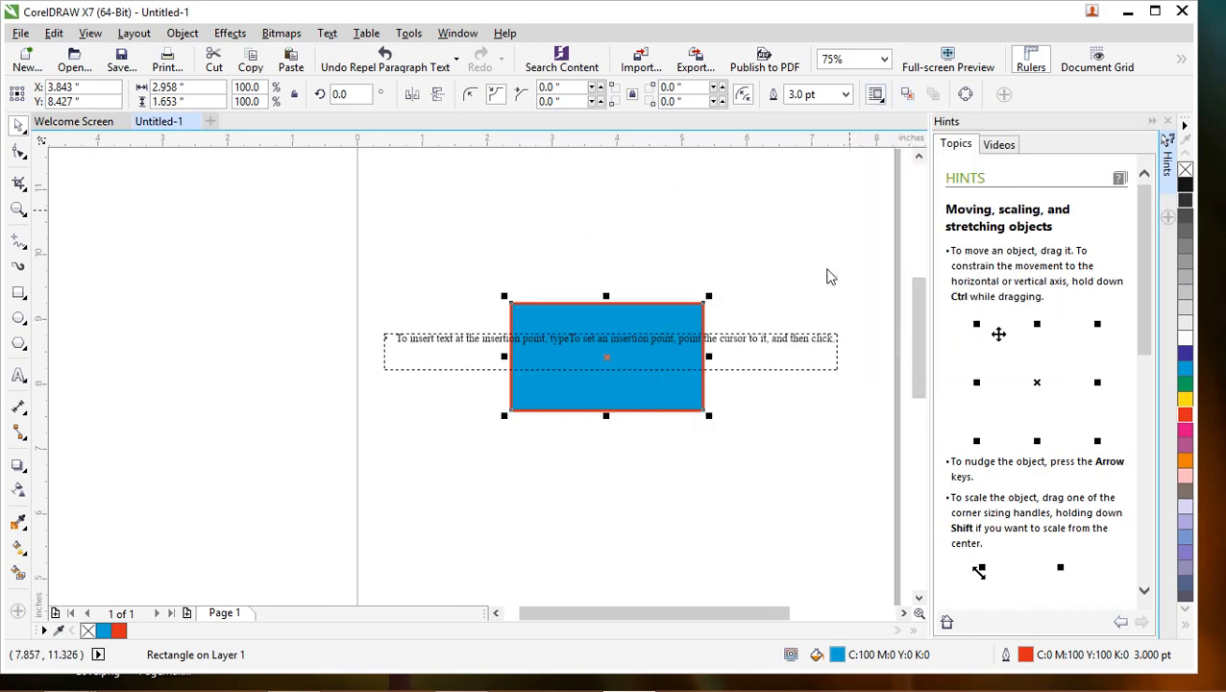
Send the rectangle to the back of the layer, then bring it to the front of the layer
{"action": "left_click", "coordinate": [908, 94]}
{"action": "left_click", "coordinate": [933, 94]}
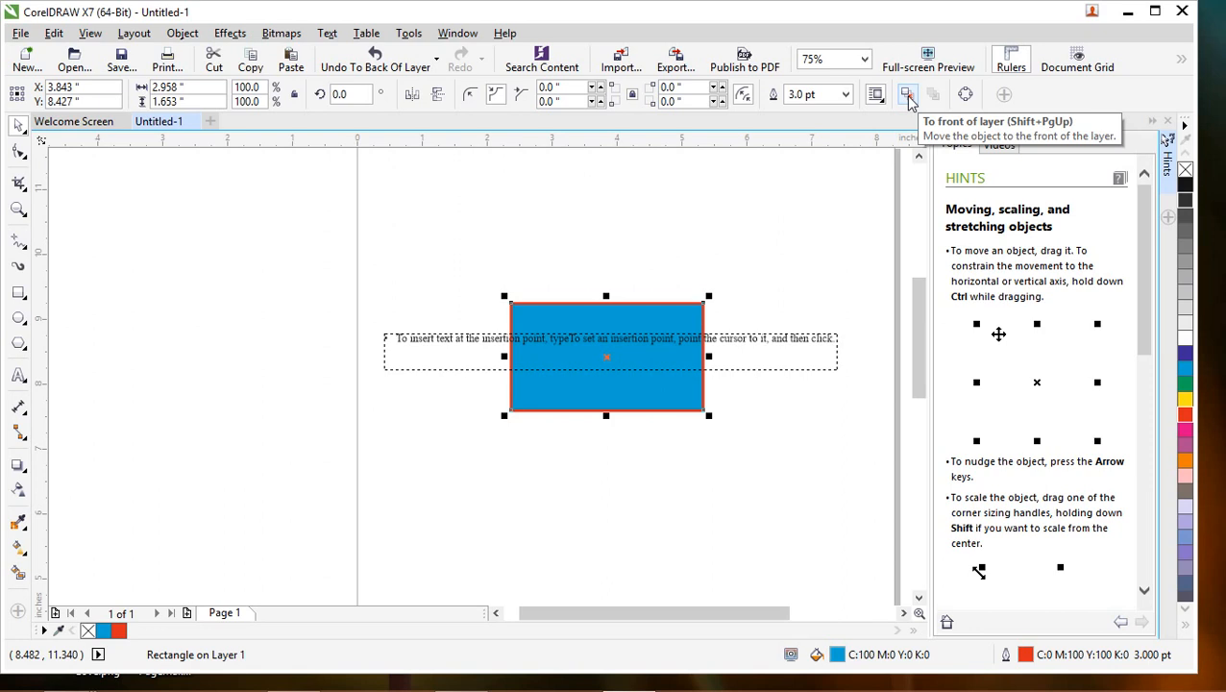
{"action": "left_click", "coordinate": [908, 96]}
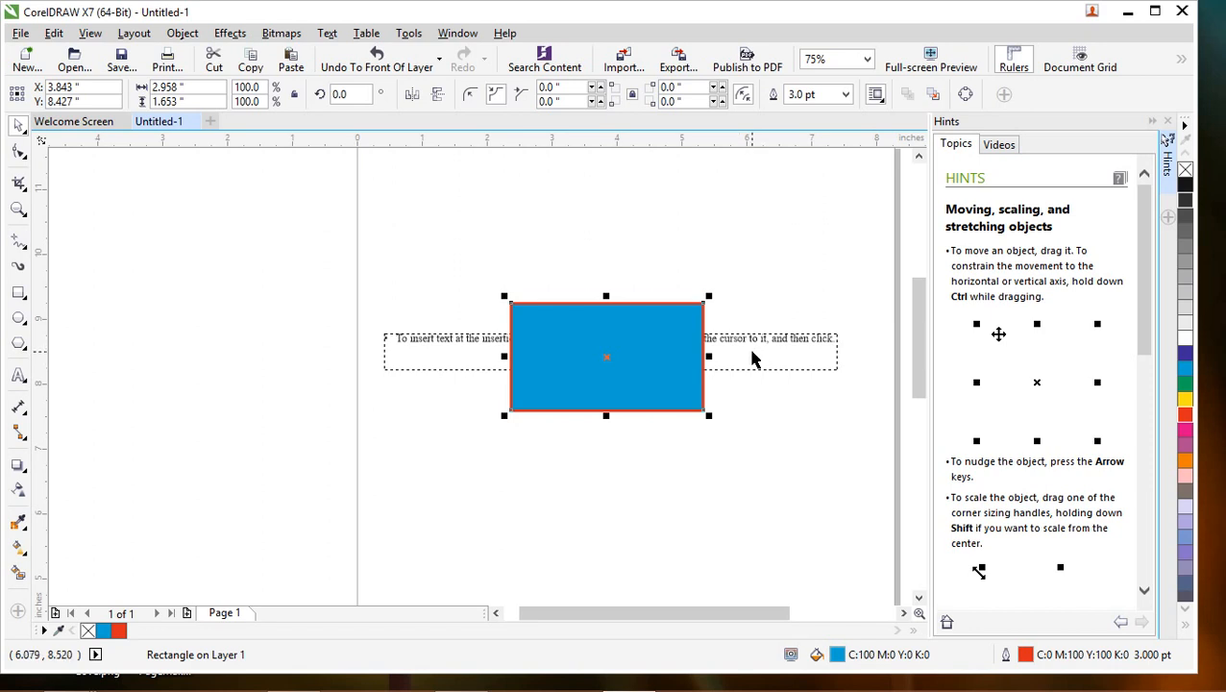
{"action": "left_click", "coordinate": [660, 337]}
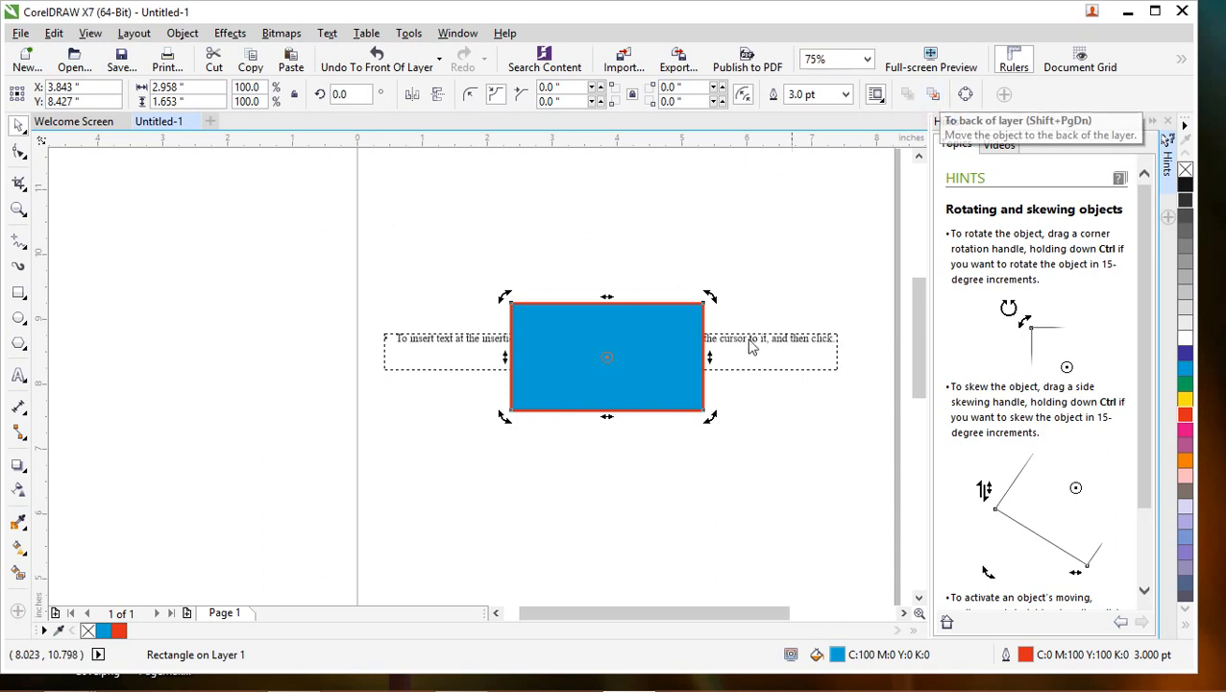
{"action": "left_click", "coordinate": [668, 346]}
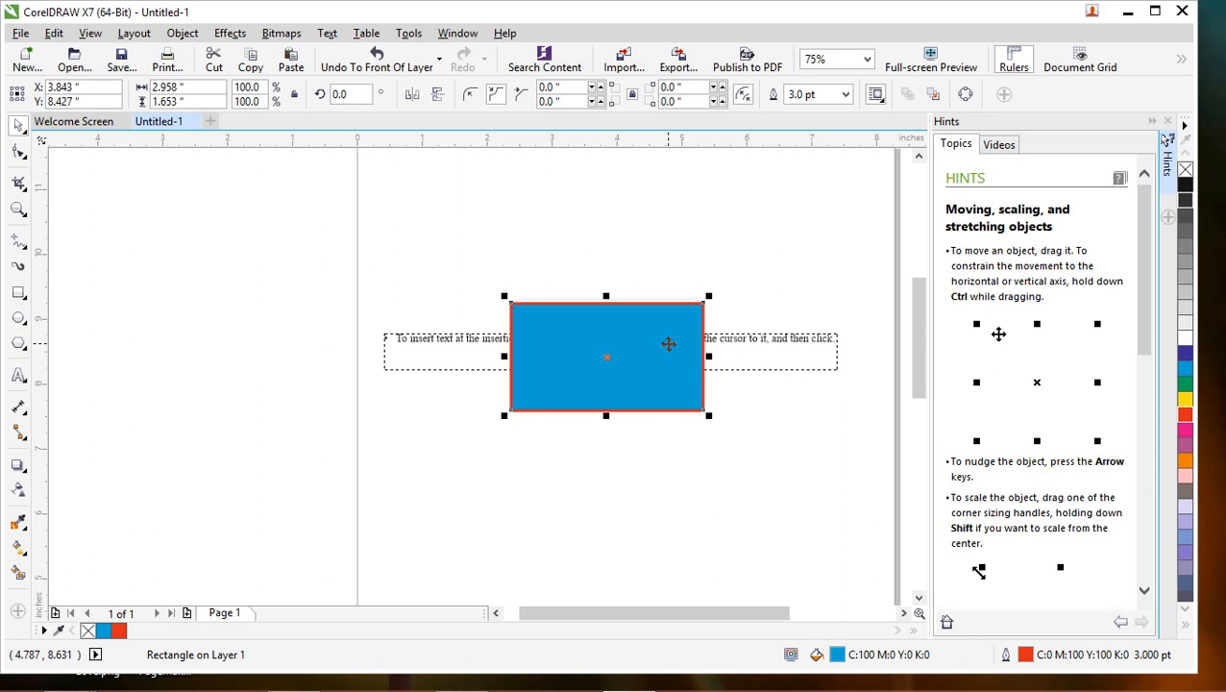
Switch the rectangle repeatedly between the back and the front of the layer, ending at the back
{"action": "key", "text": "shift+Page_Down"}
{"action": "key", "text": "shift+Page_Up"}
{"action": "key", "text": "shift+Page_Down"}
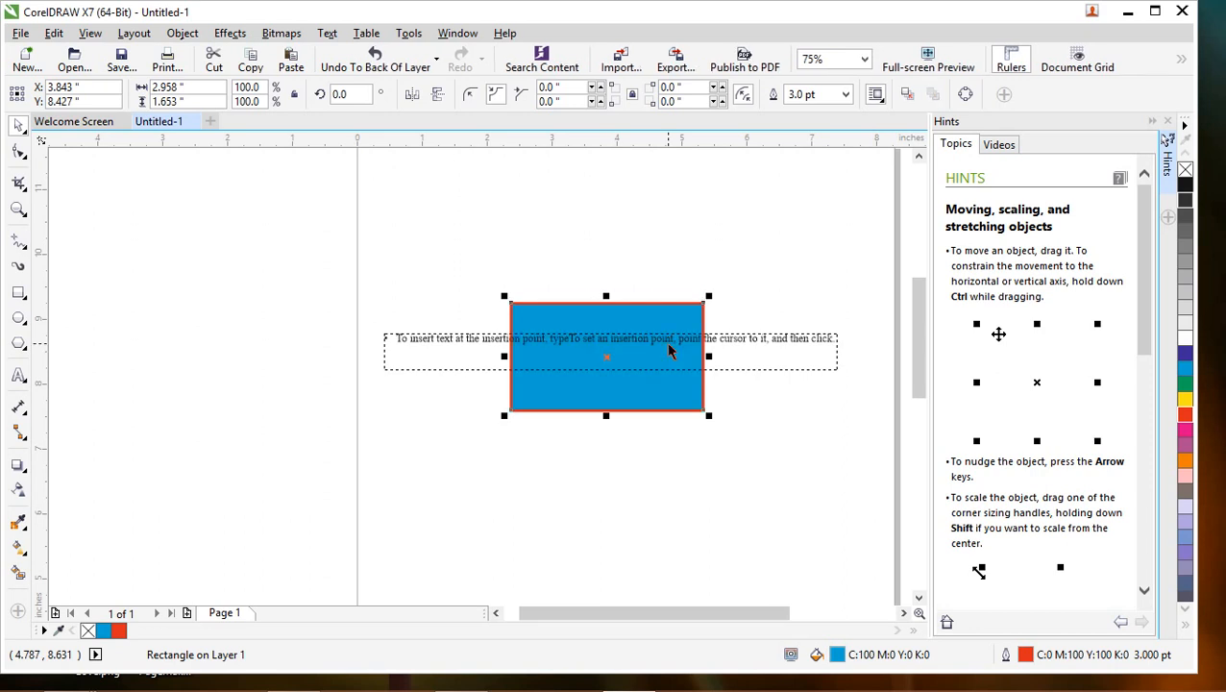
{"action": "key", "text": "shift+Page_Up"}
{"action": "key", "text": "shift+Page_Down"}
{"action": "key", "text": "shift+Page_Up"}
{"action": "key", "text": "shift+Page_Down"}
{"action": "key", "text": "shift+Page_Up"}
{"action": "key", "text": "shift+Page_Down"}
Bring the rectangle to the front of the page and move it slightly up and left, to about X 3.58, Y 8.55 inches
{"action": "right_click", "coordinate": [656, 309]}
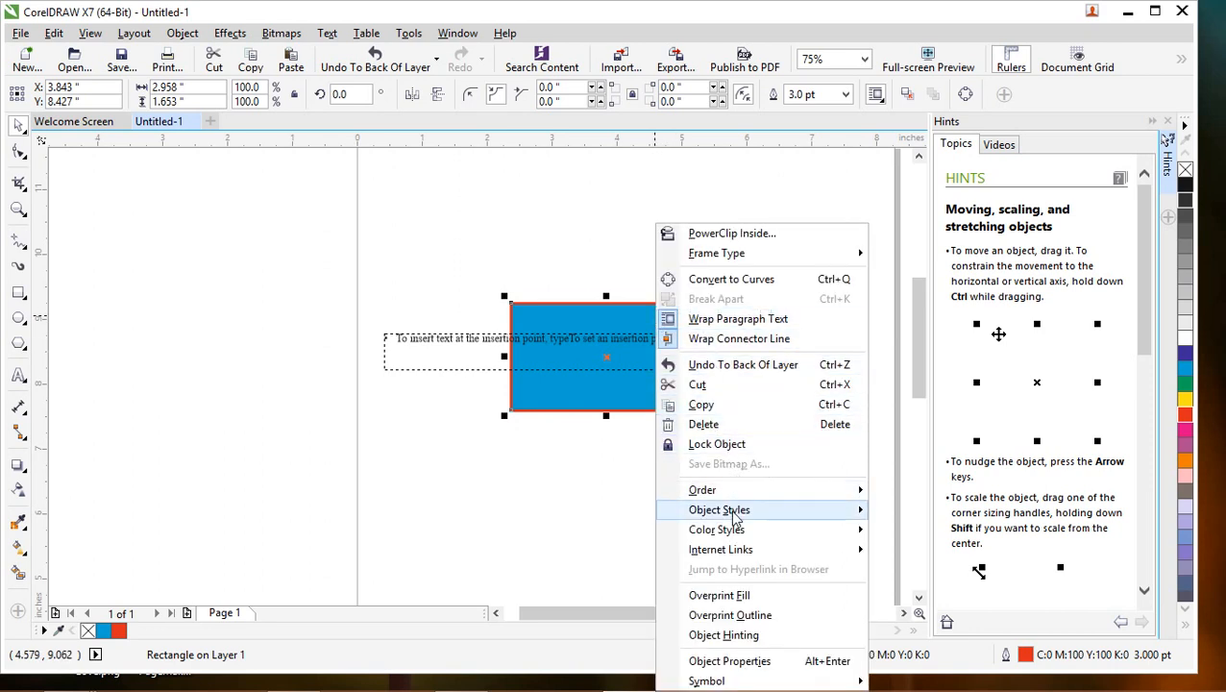
{"action": "mouse_move", "coordinate": [736, 517]}
{"action": "mouse_move", "coordinate": [736, 496]}
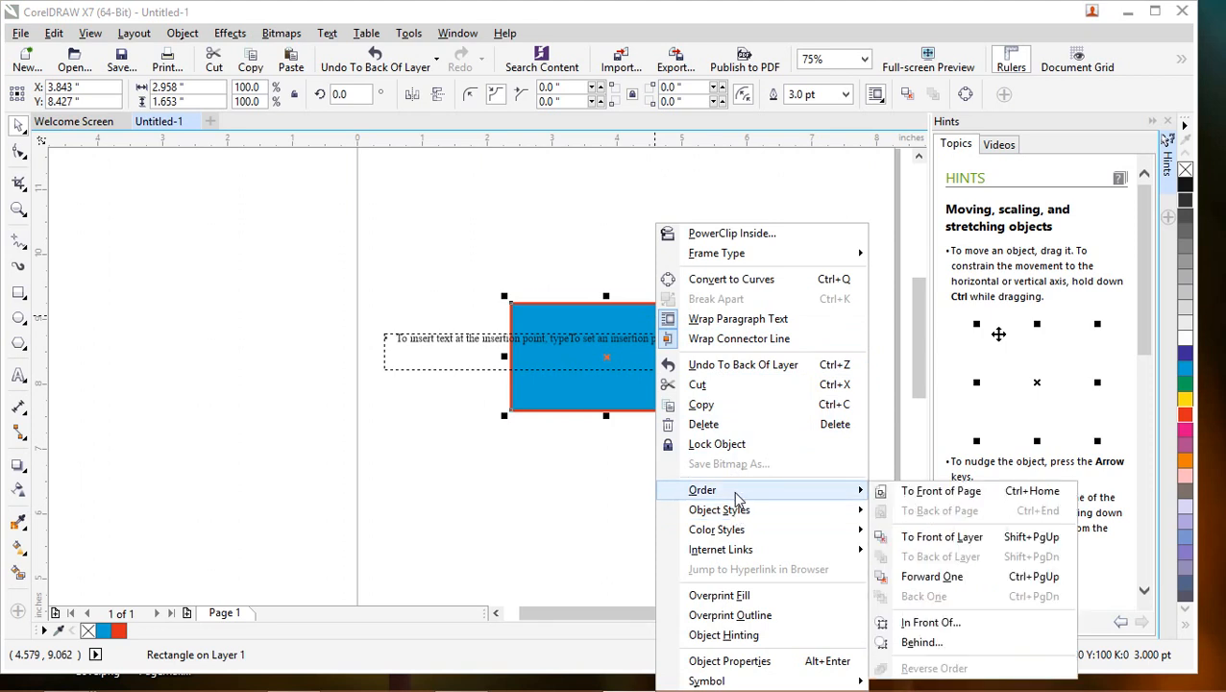
{"action": "left_click", "coordinate": [927, 504]}
{"action": "mouse_move", "coordinate": [567, 334]}
{"action": "left_mouse_down"}
{"action": "mouse_move", "coordinate": [602, 321]}
{"action": "mouse_move", "coordinate": [551, 325]}
{"action": "left_mouse_up"}
Send the rectangle to the back of the page
{"action": "right_click", "coordinate": [579, 325]}
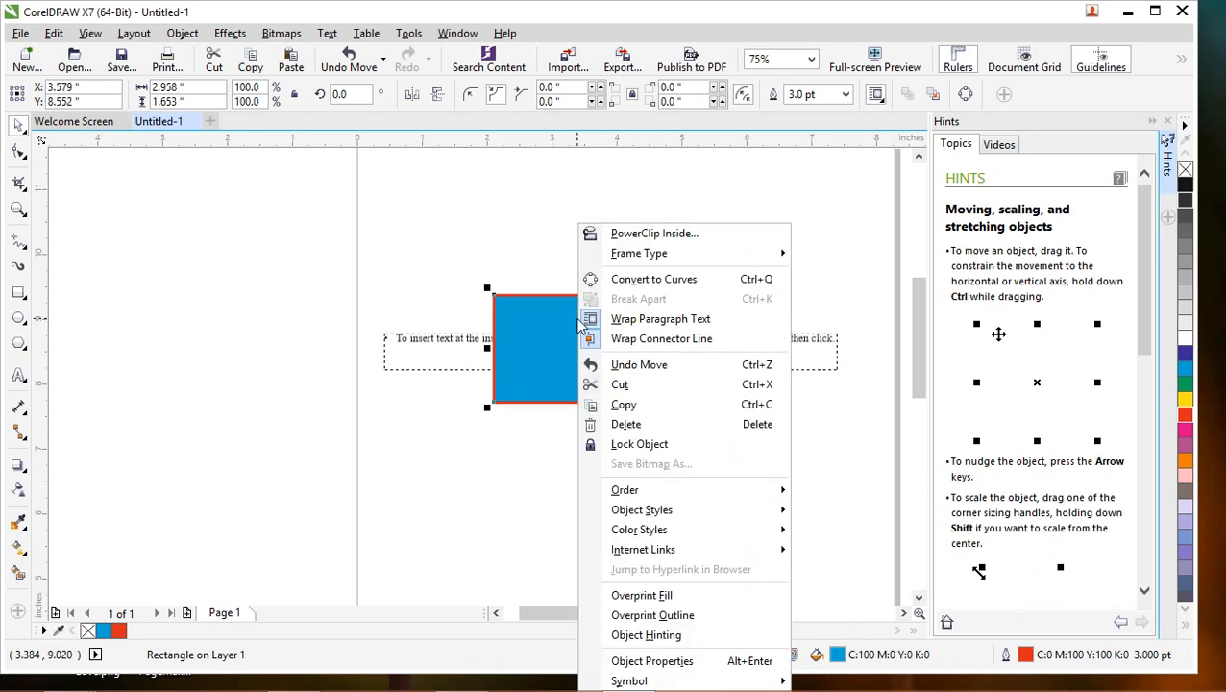
{"action": "mouse_move", "coordinate": [634, 494]}
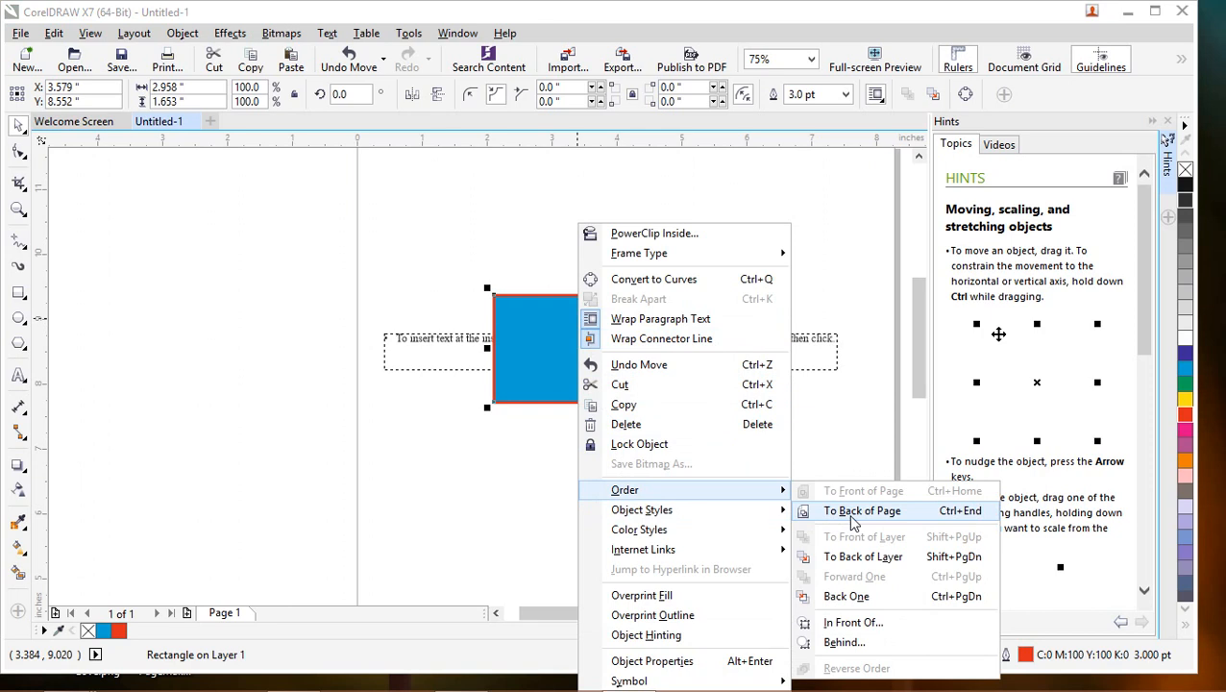
{"action": "left_click", "coordinate": [852, 520]}
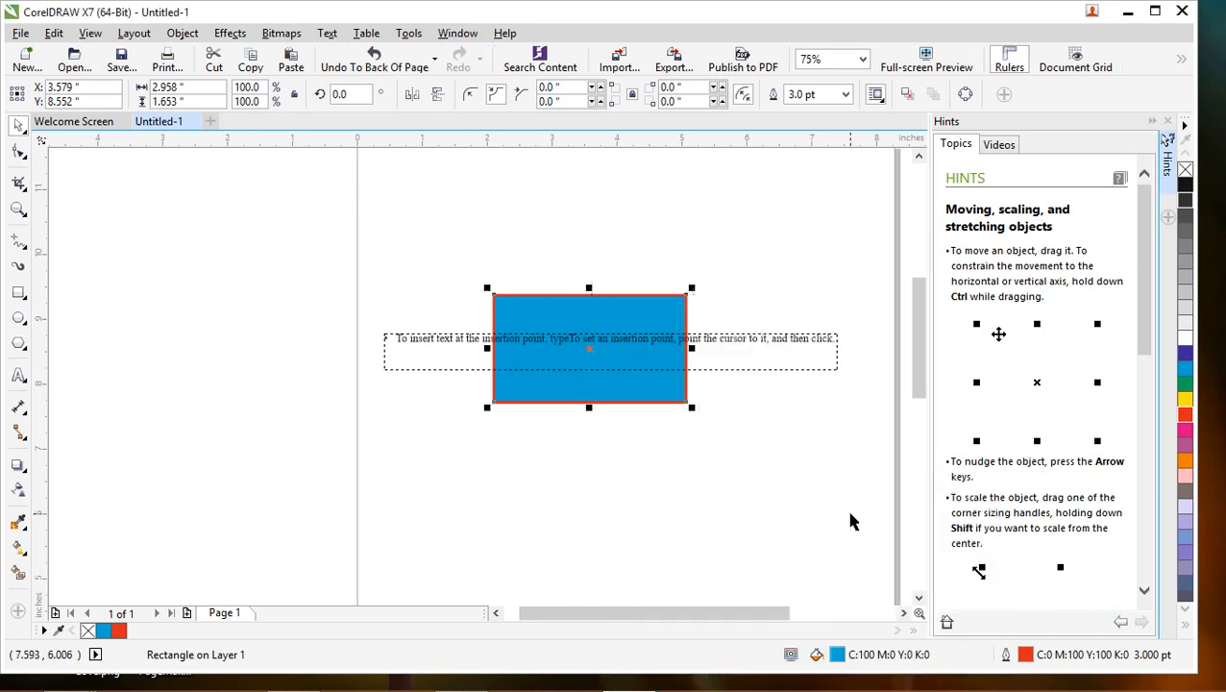
Order the rectangle to the front of the layer and then to the back of the layer
{"action": "right_click", "coordinate": [625, 325]}
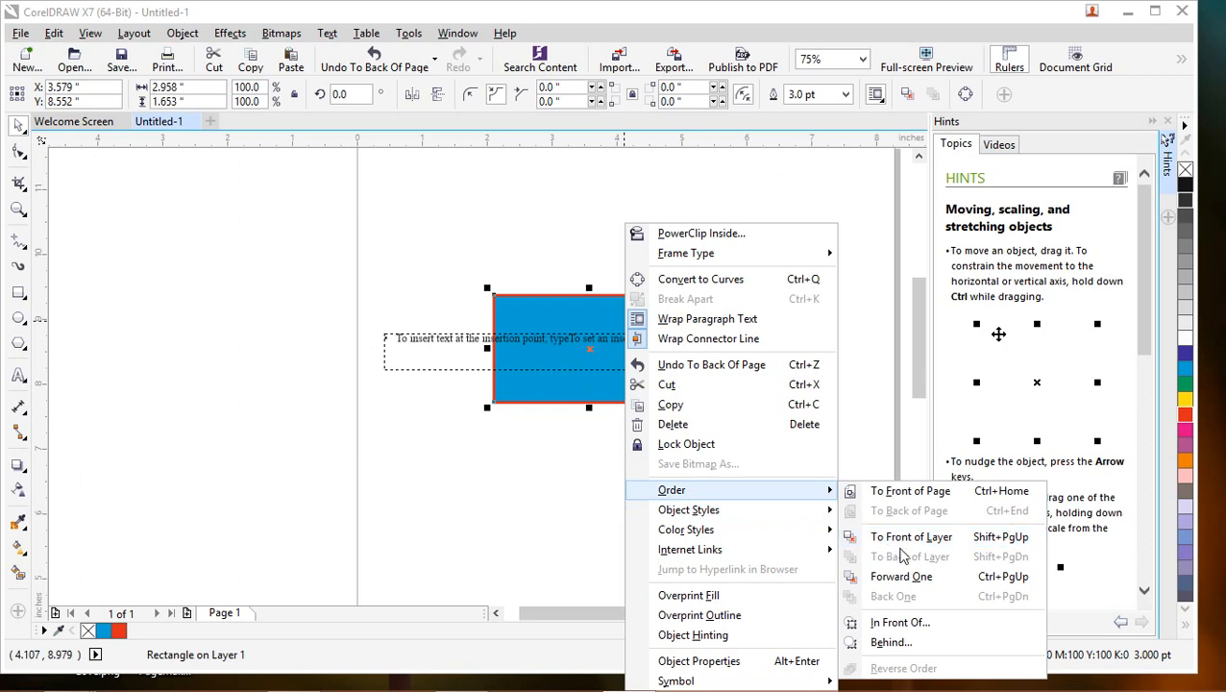
{"action": "left_click", "coordinate": [903, 538]}
{"action": "right_click", "coordinate": [635, 322]}
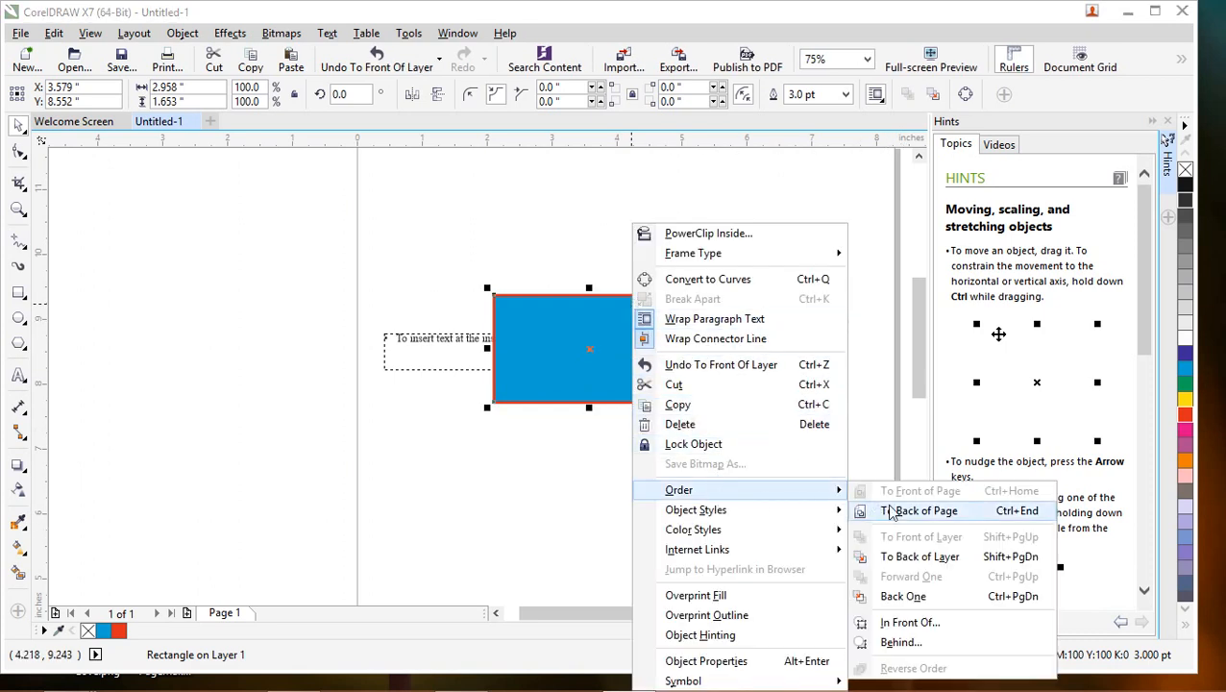
{"action": "left_click", "coordinate": [913, 557]}
Order the rectangle in front of the paragraph text by choosing the text as the reference object
{"action": "right_click", "coordinate": [600, 309]}
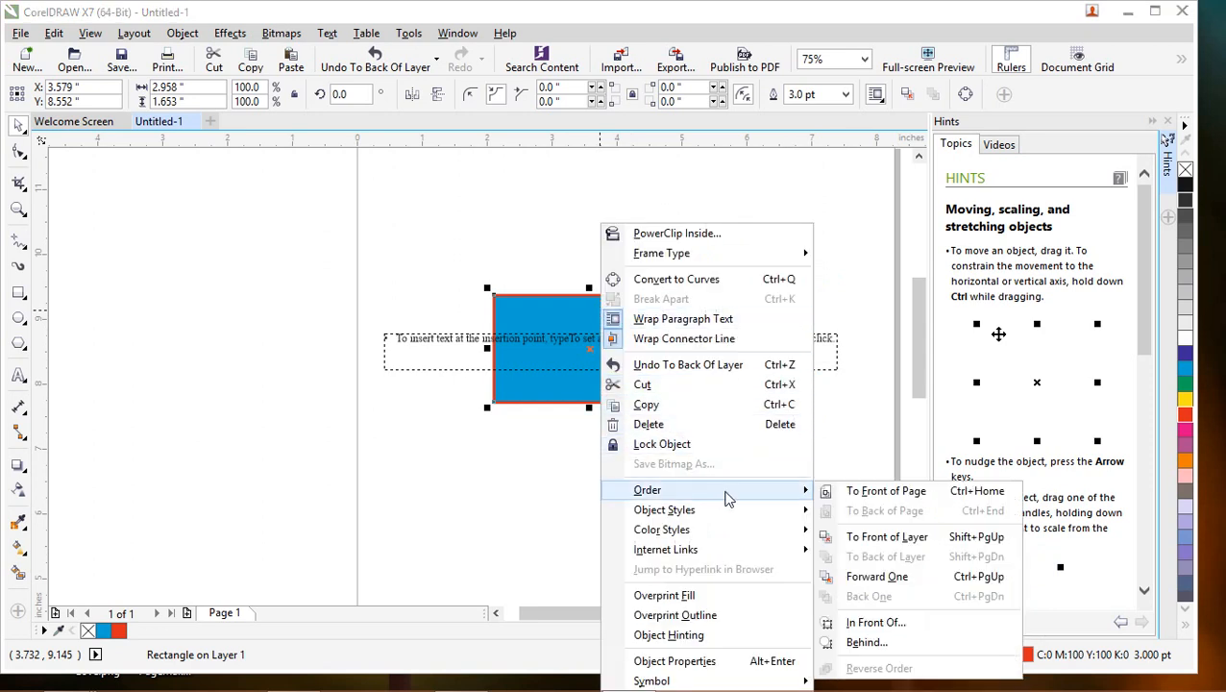
{"action": "left_click", "coordinate": [875, 623]}
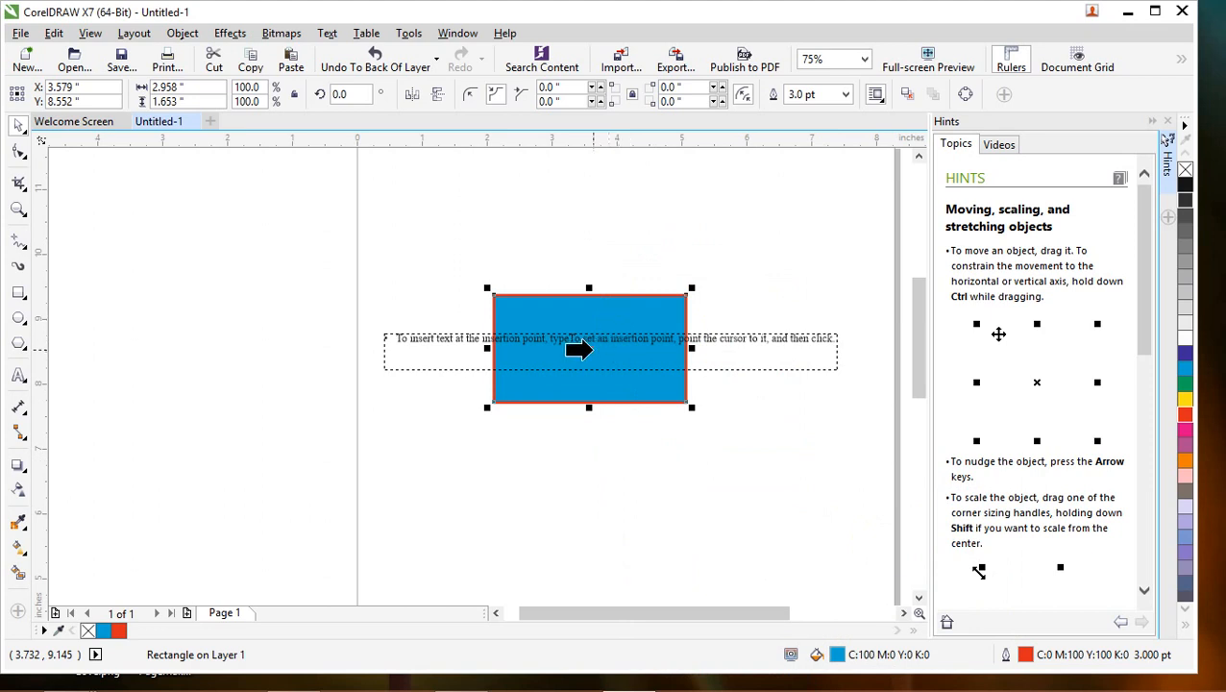
{"action": "left_click", "coordinate": [606, 310]}
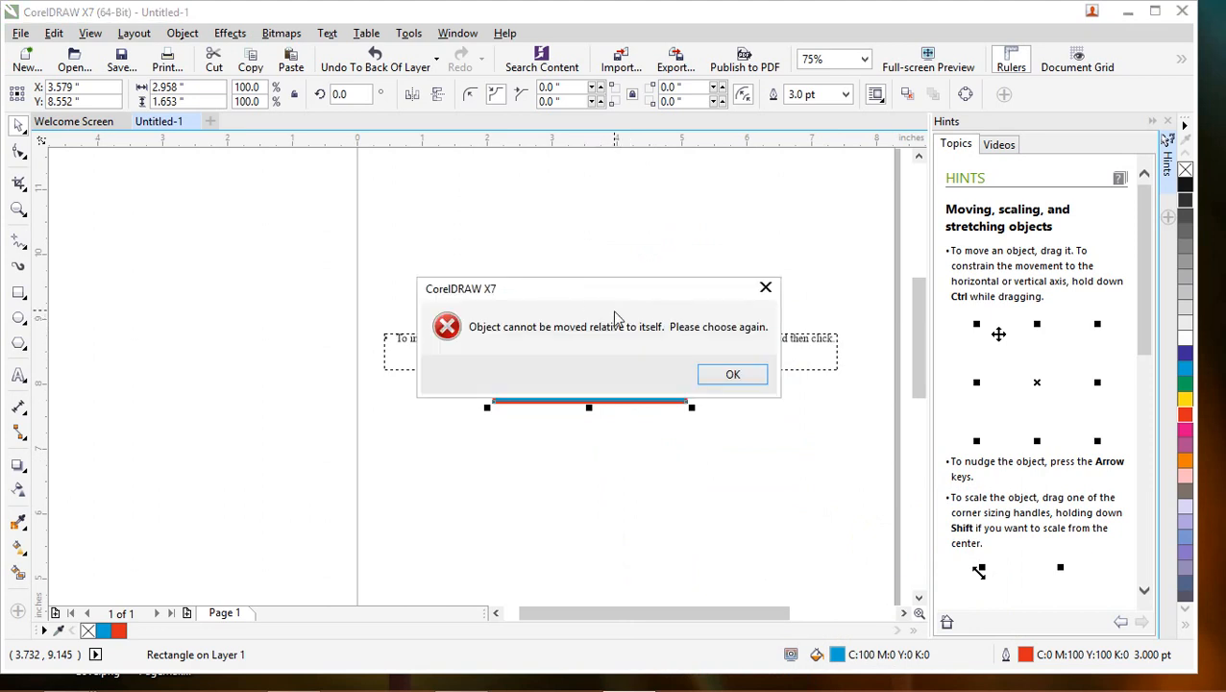
{"action": "left_click", "coordinate": [730, 375]}
{"action": "left_click", "coordinate": [596, 351]}
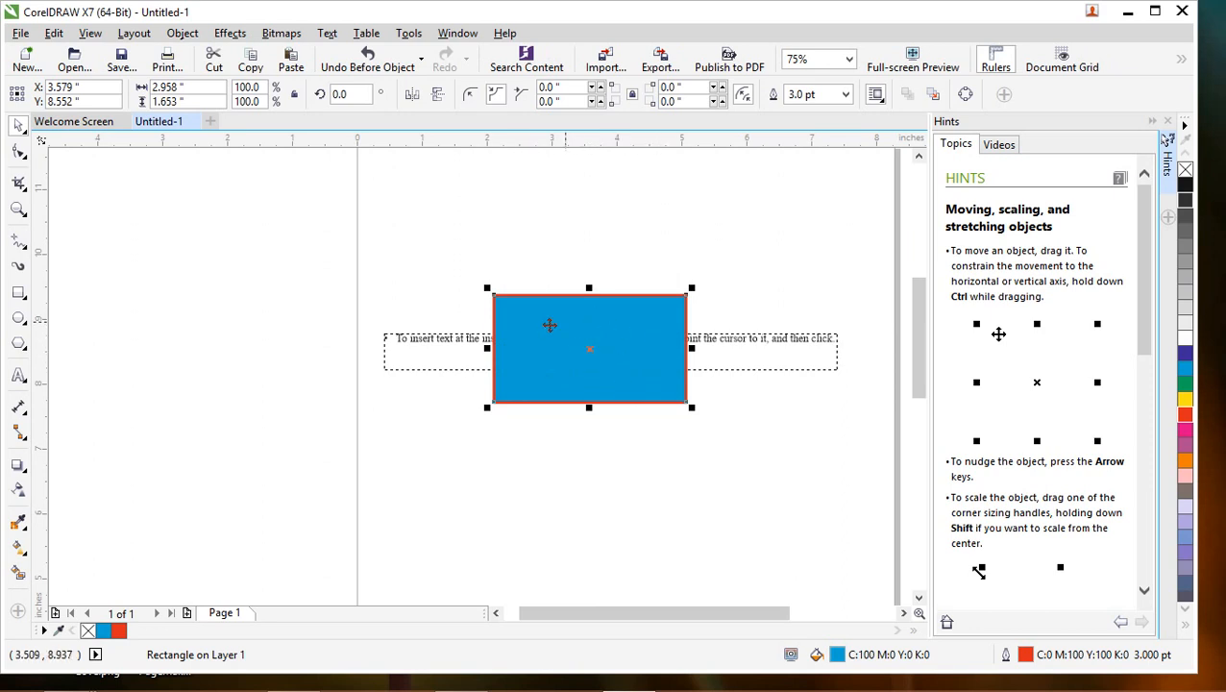
Order the rectangle behind the paragraph text by choosing the text as the reference object
{"action": "right_click", "coordinate": [591, 309]}
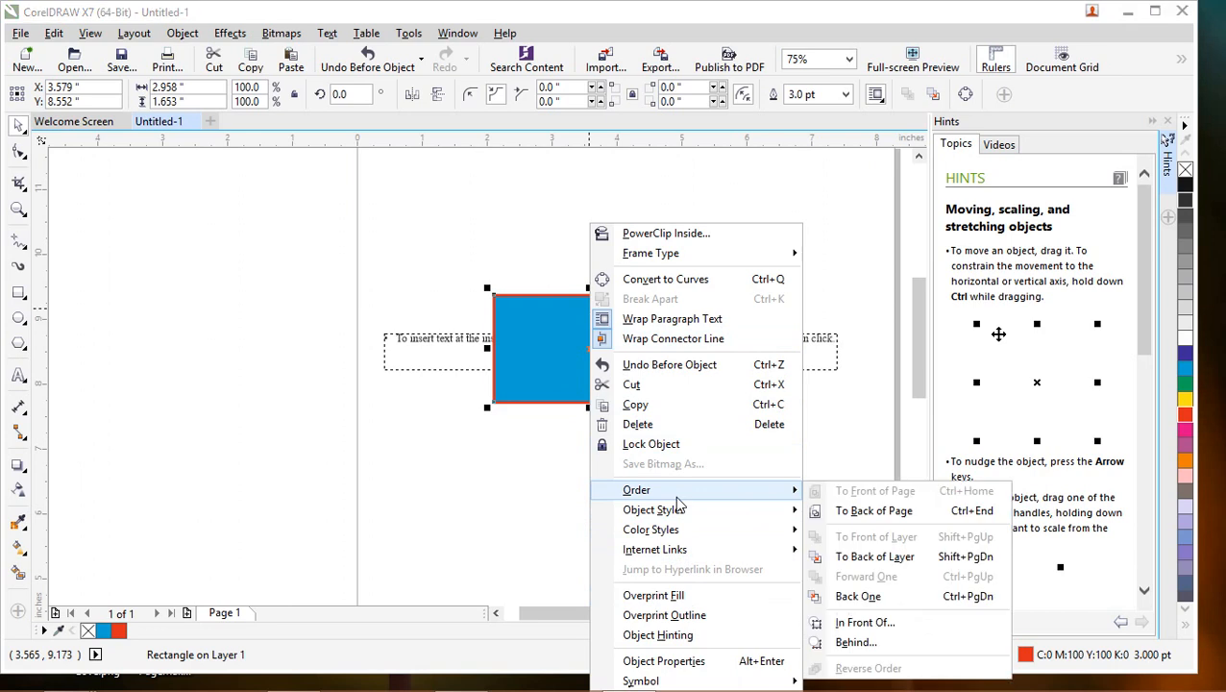
{"action": "left_click", "coordinate": [858, 647]}
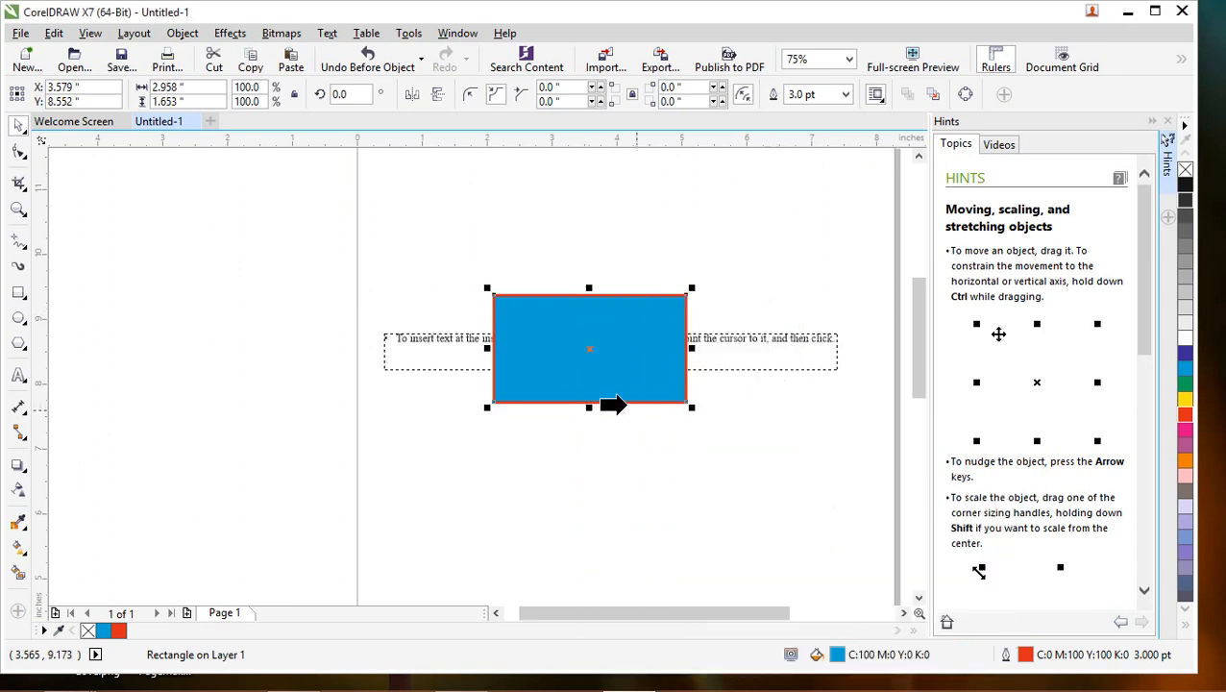
{"action": "left_click", "coordinate": [606, 329]}
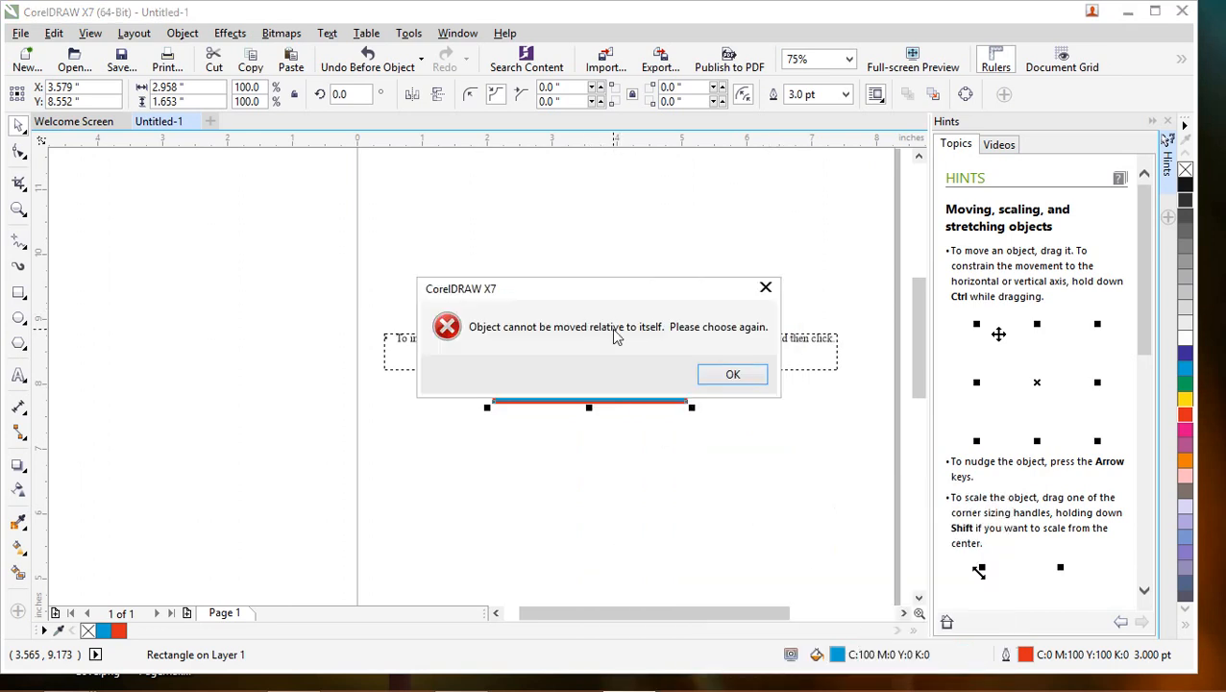
{"action": "left_click", "coordinate": [732, 374]}
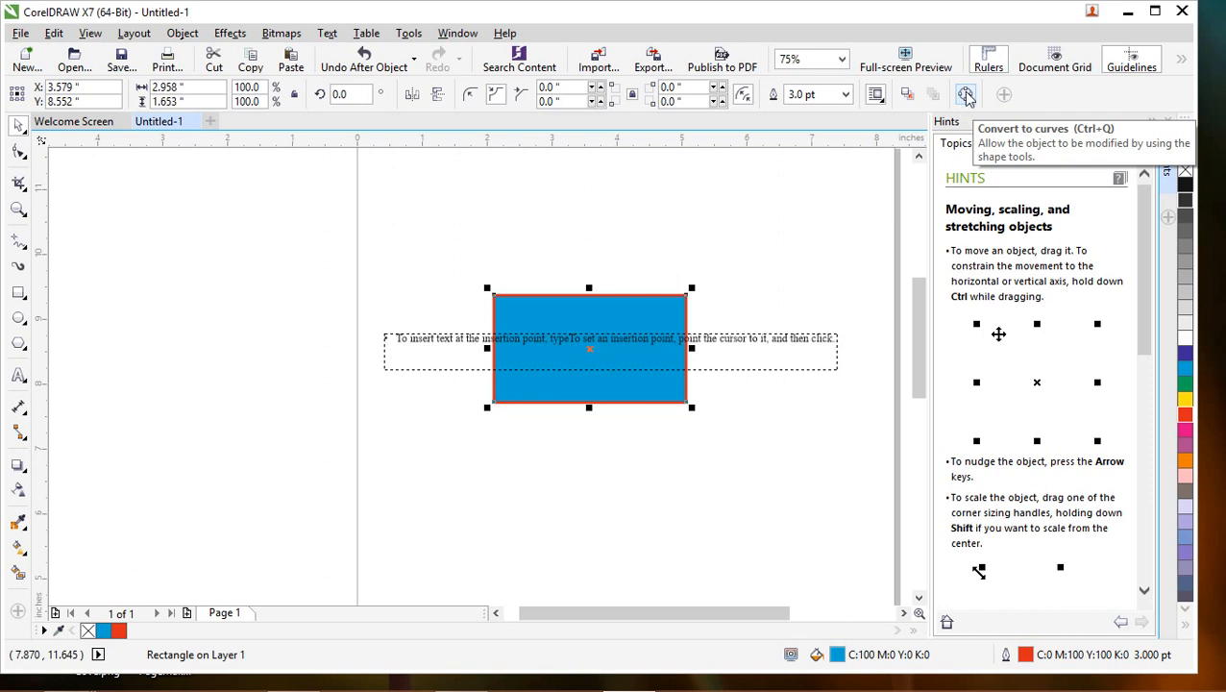
Postpone the K7 TotalSecurity activation reminder and convert the rectangle to curves
{"action": "right_click", "coordinate": [604, 305]}
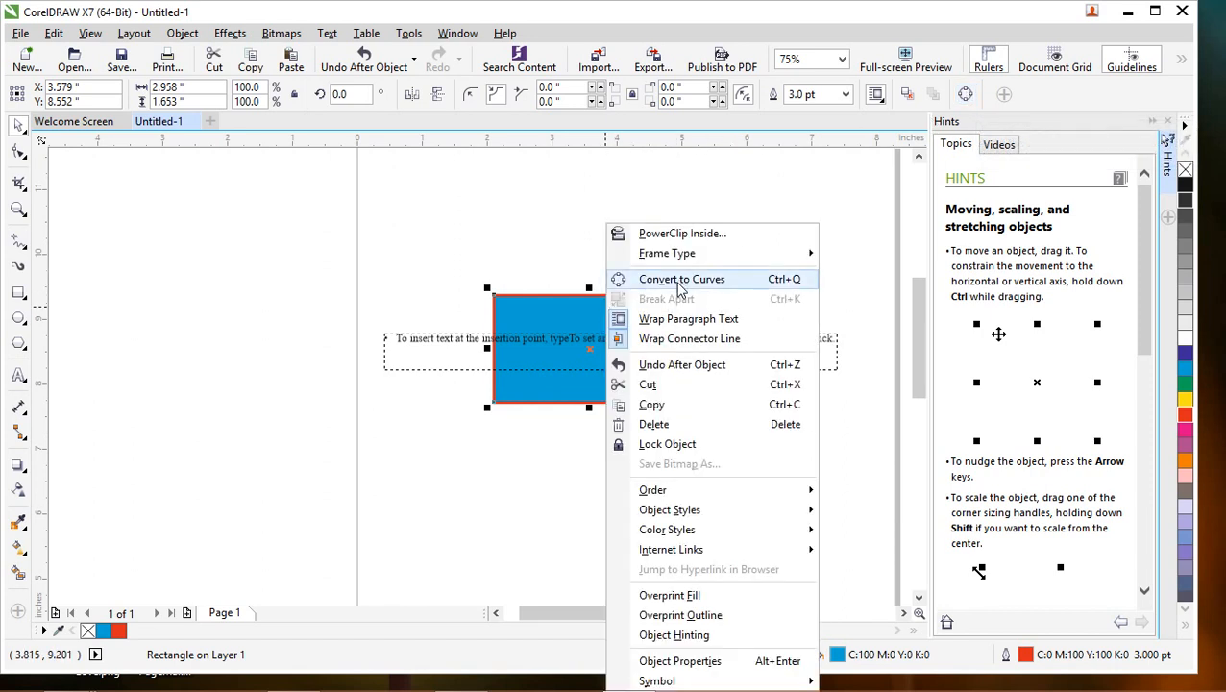
{"action": "left_click", "coordinate": [570, 270]}
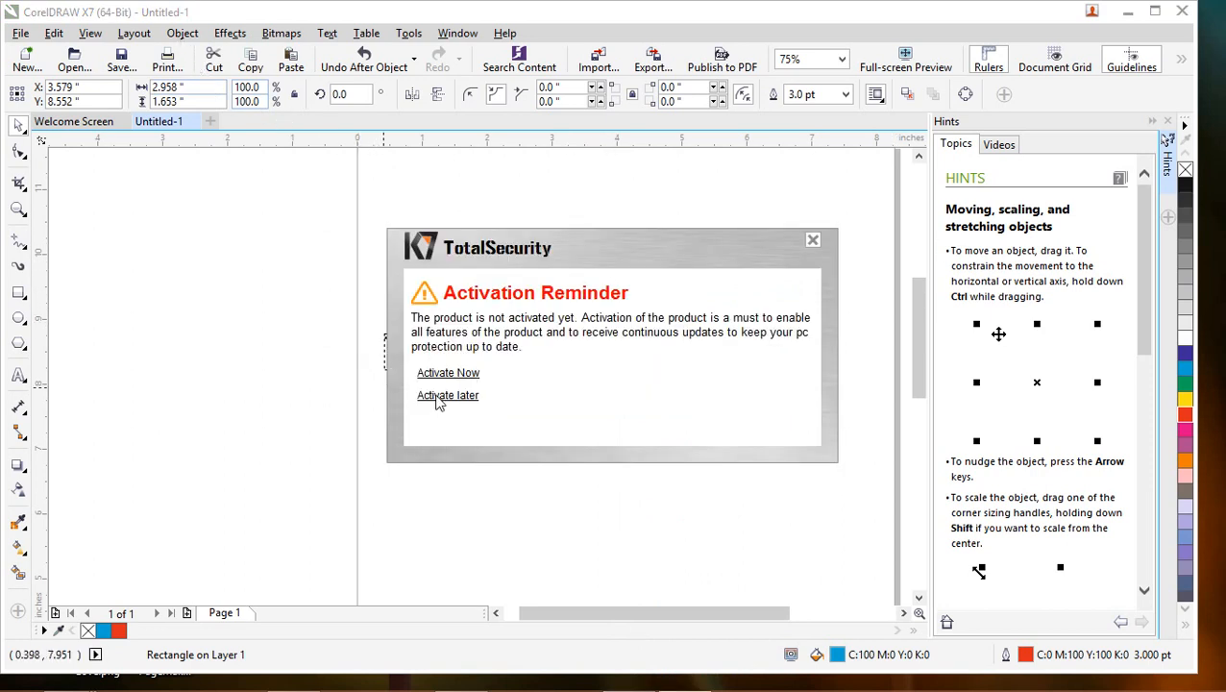
{"action": "left_click", "coordinate": [438, 397]}
{"action": "left_click", "coordinate": [185, 35]}
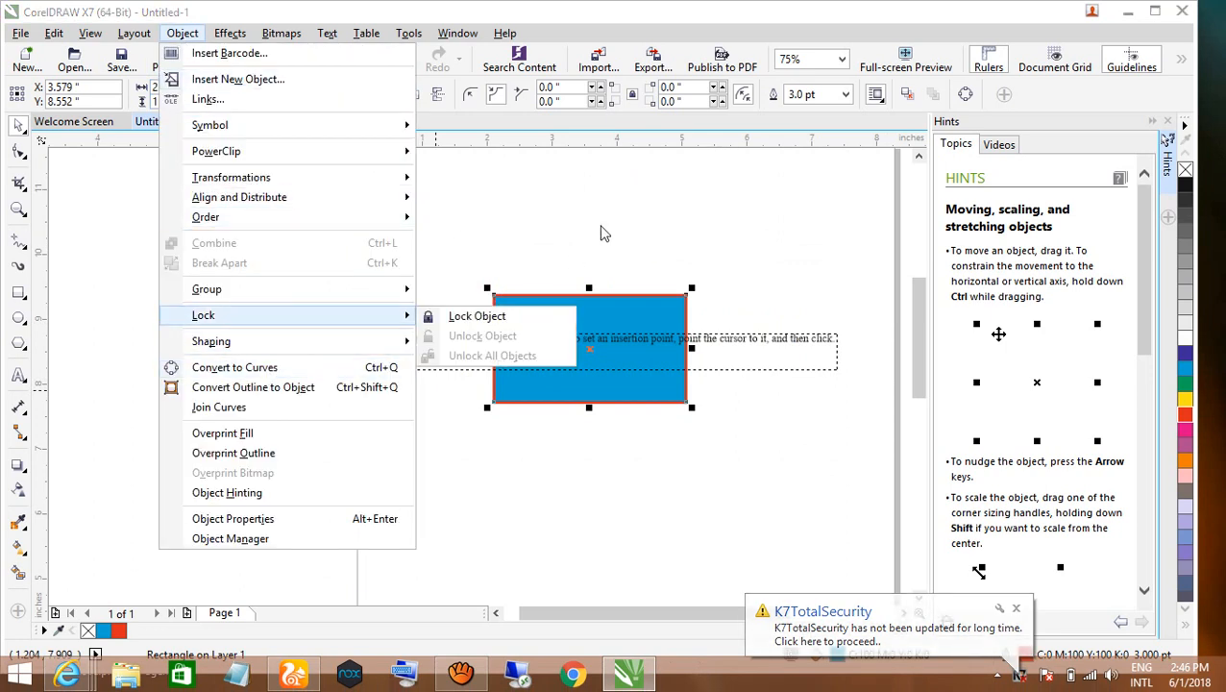
{"action": "left_click", "coordinate": [738, 223]}
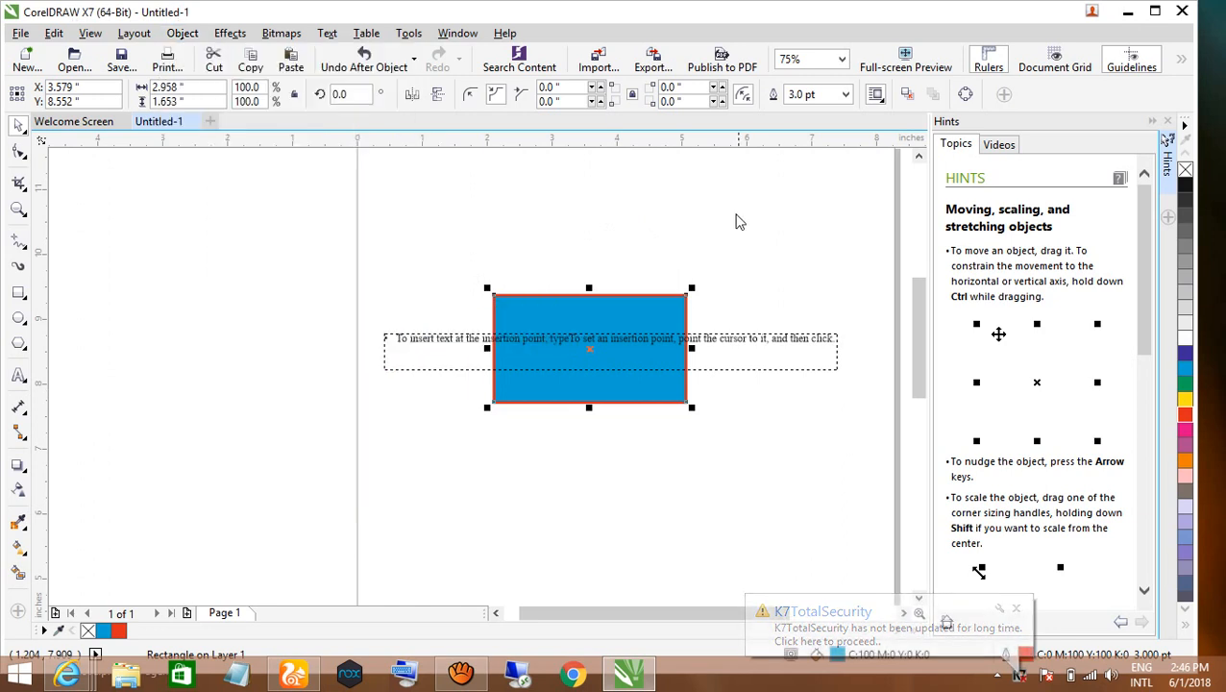
{"action": "left_click", "coordinate": [967, 95]}
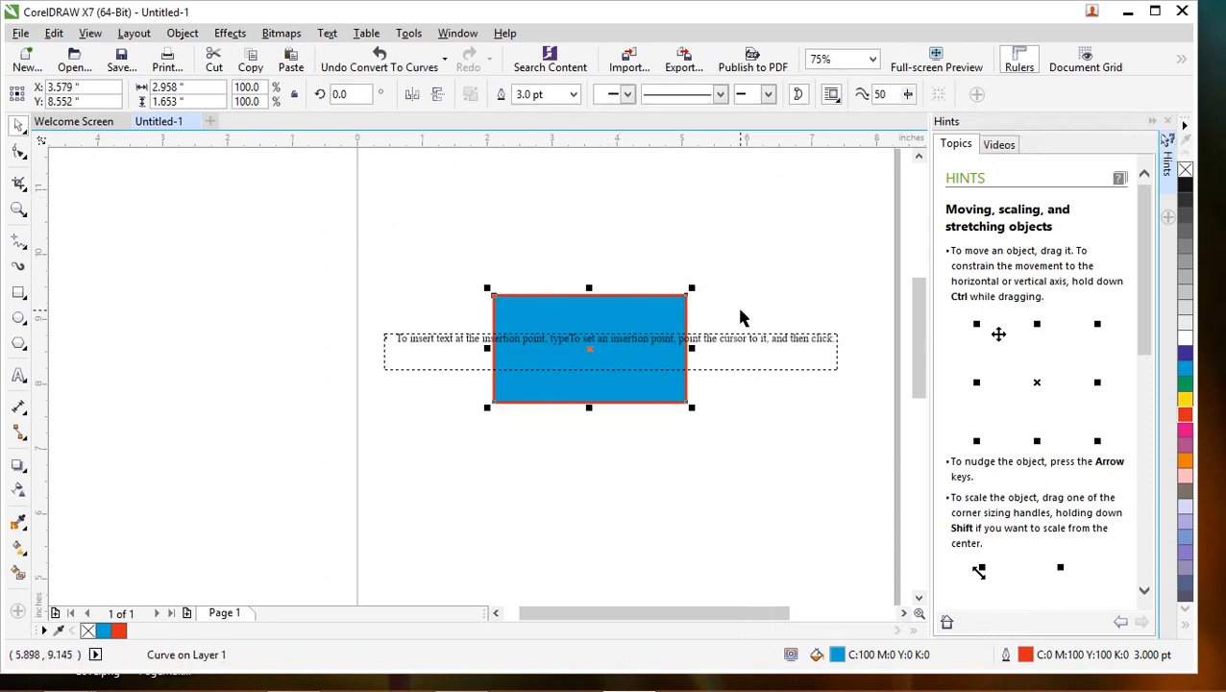
Delete the paragraph text that overlaps the blue shape
{"action": "scroll", "coordinate": [739, 314], "scroll_direction": "up", "scroll_amount": 2}
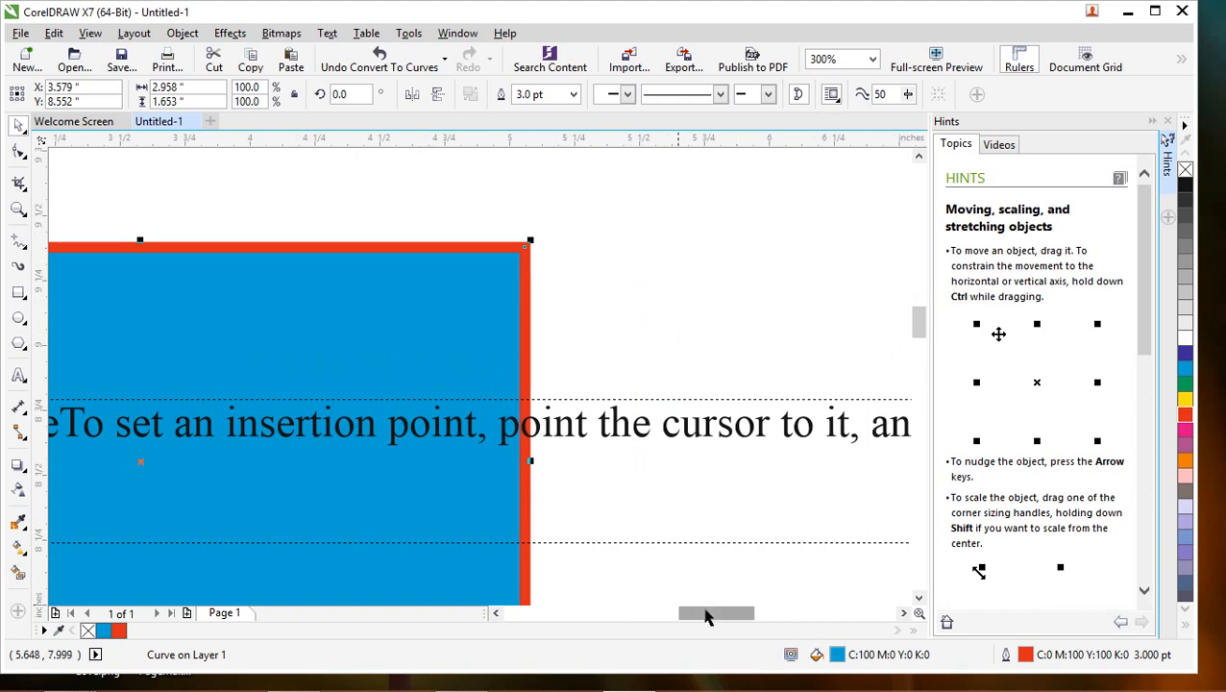
{"action": "left_click_drag", "start_coordinate": [707, 613], "coordinate": [673, 613]}
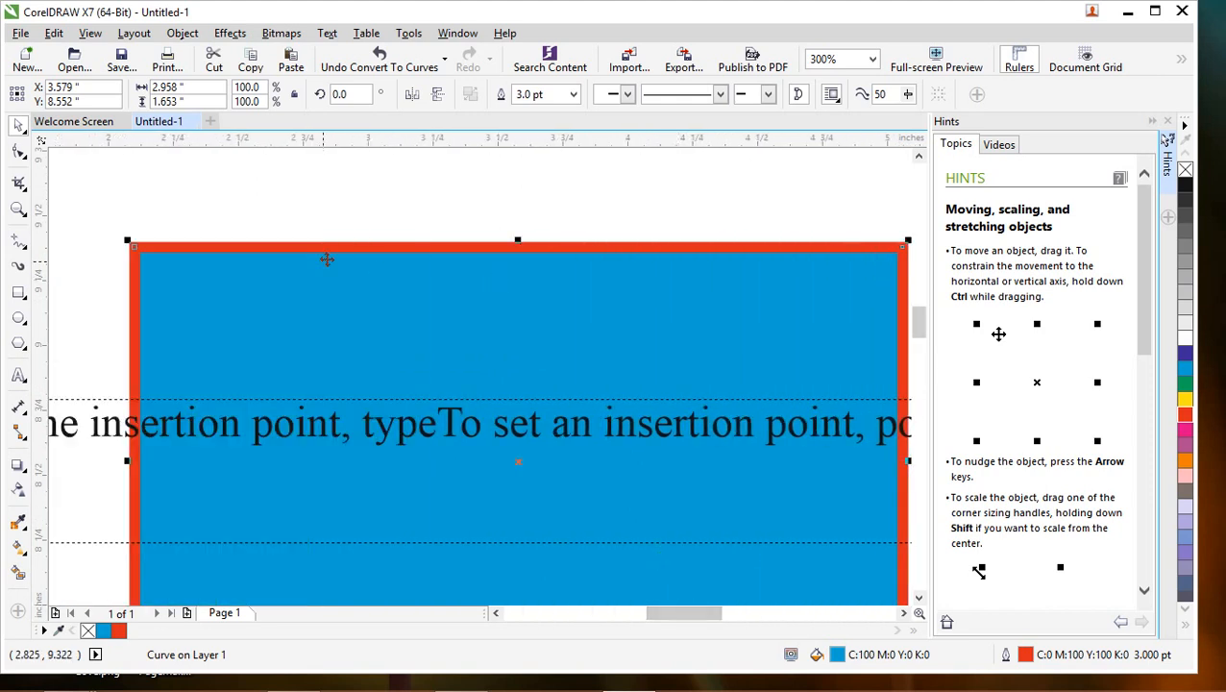
{"action": "left_click", "coordinate": [459, 456]}
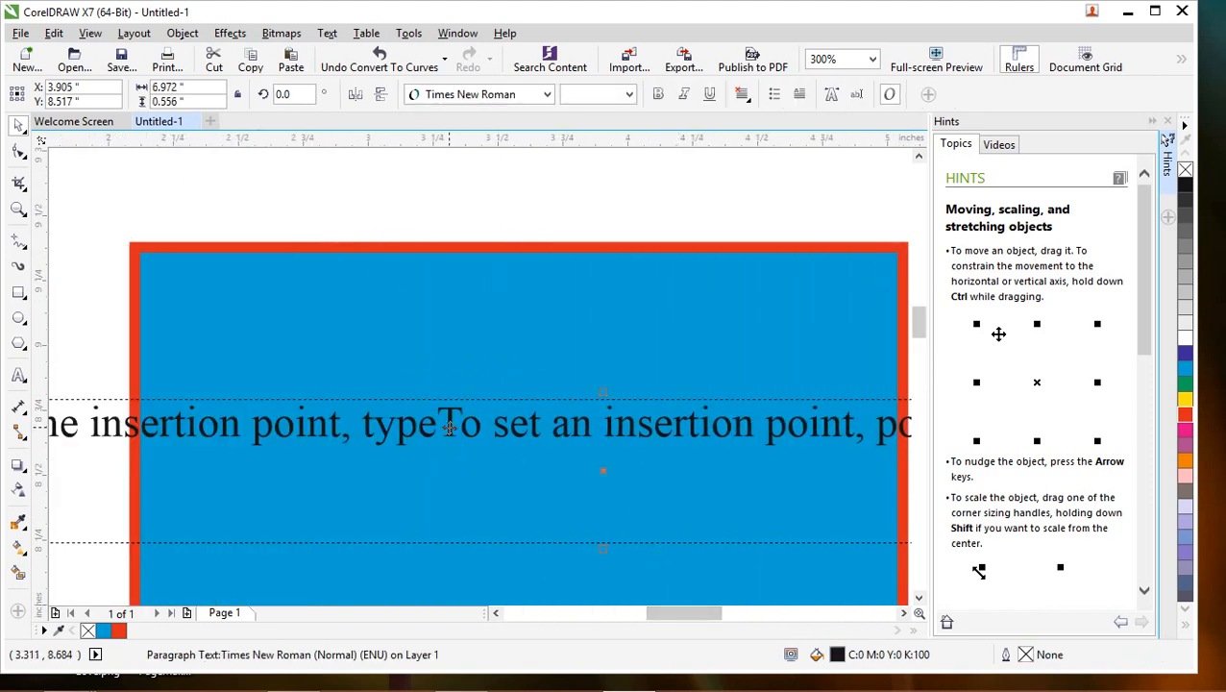
{"action": "left_click", "coordinate": [93, 425]}
{"action": "right_click", "coordinate": [93, 425]}
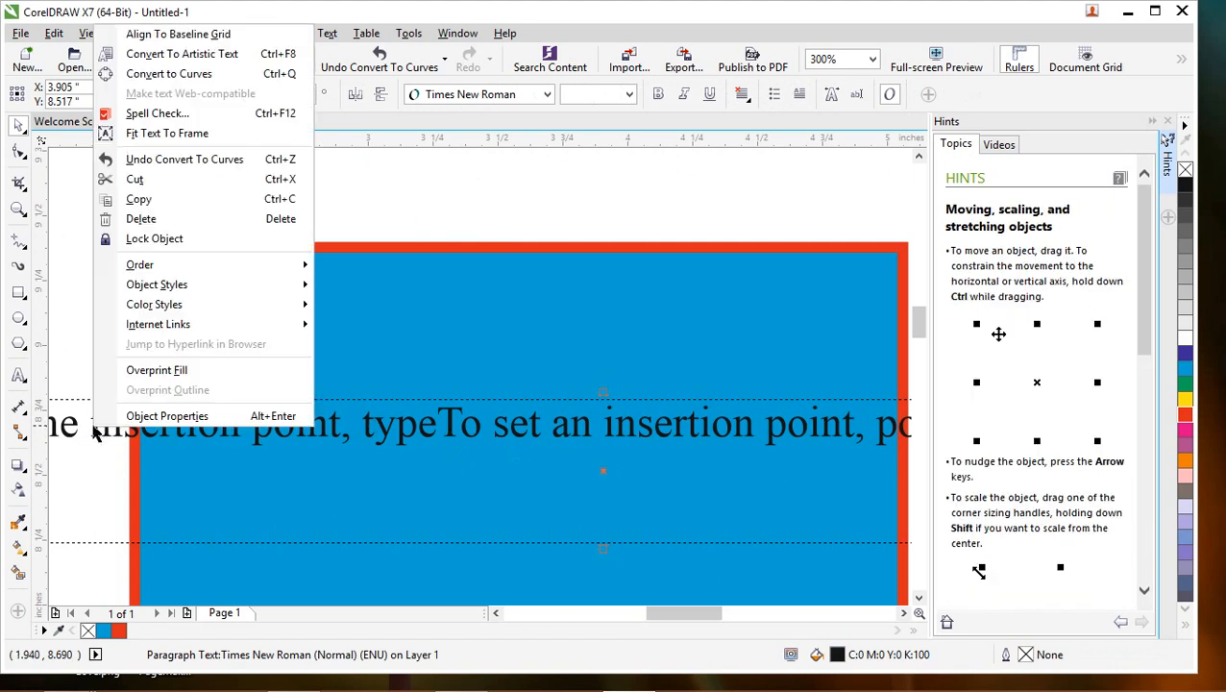
{"action": "left_click", "coordinate": [148, 183]}
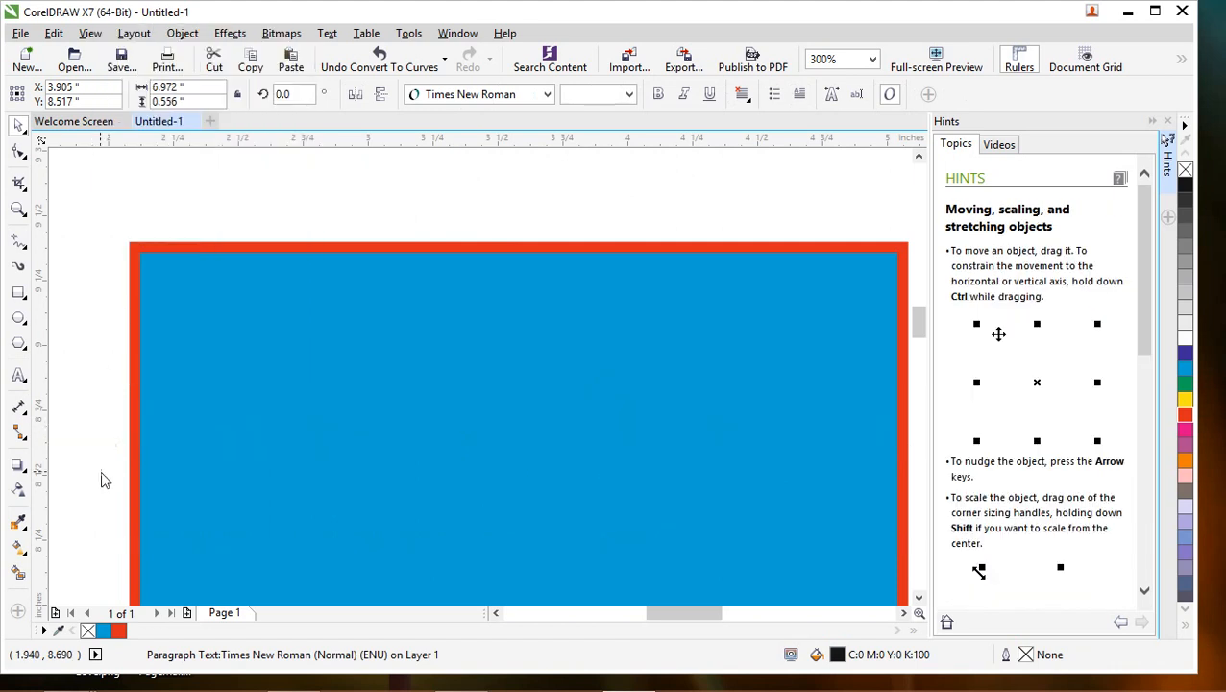
Scale the blue curve down from its upper-left corner to about 91.2% and move it to about X 3.55, Y 8.70 inches
{"action": "left_click", "coordinate": [405, 248]}
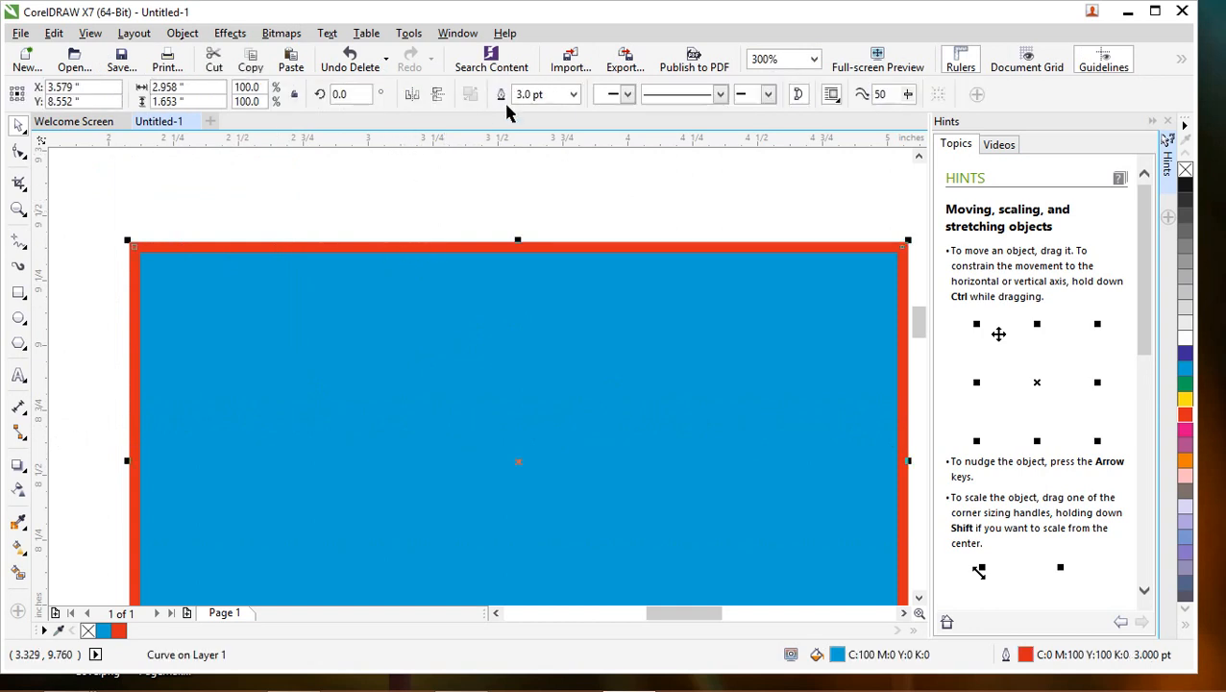
{"action": "left_click", "coordinate": [532, 320]}
{"action": "left_click", "coordinate": [494, 217]}
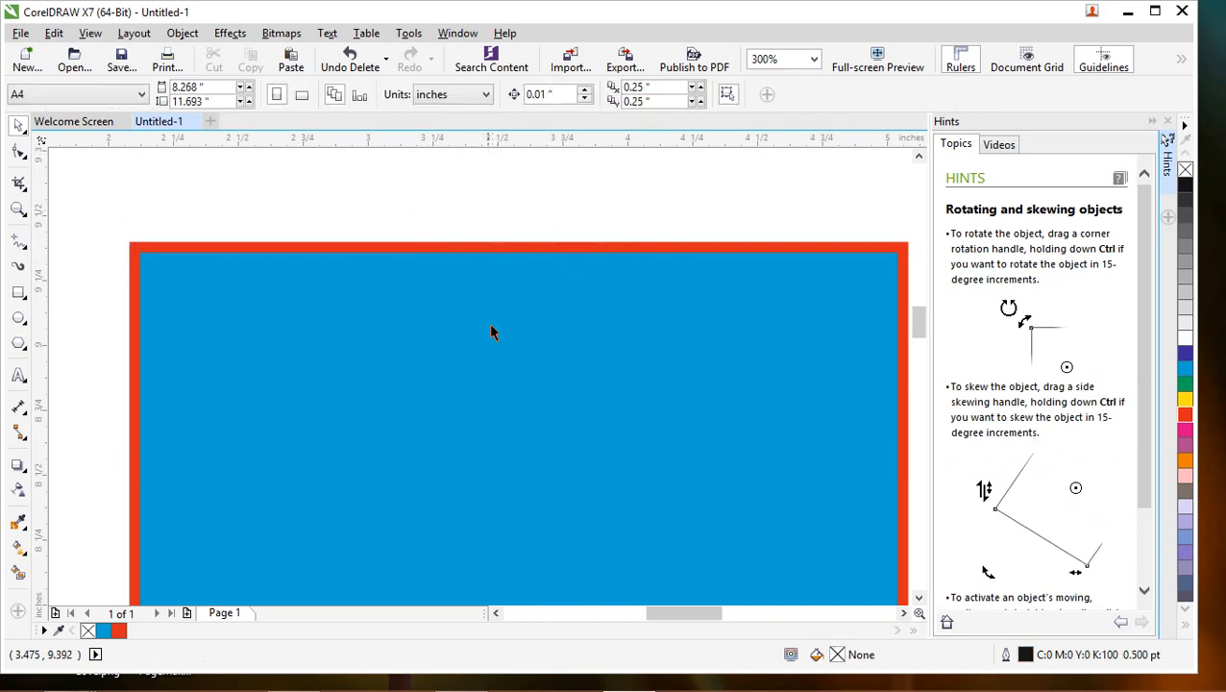
{"action": "left_click", "coordinate": [500, 349]}
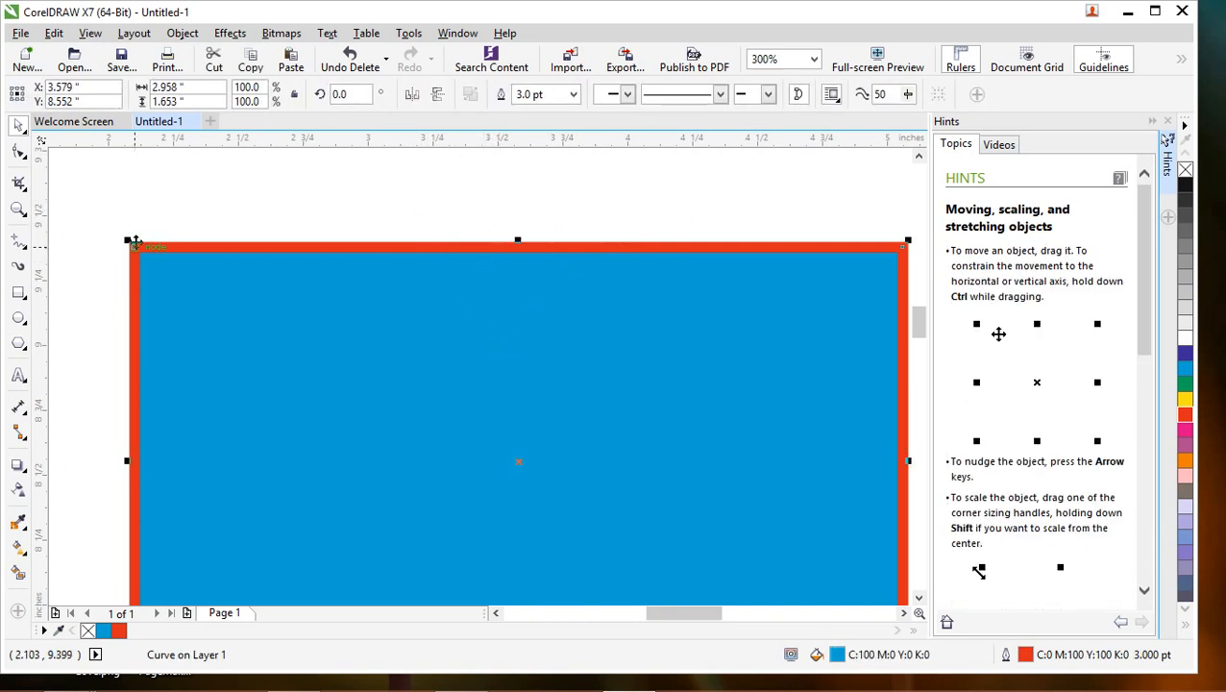
{"action": "left_click_drag", "start_coordinate": [126, 242], "coordinate": [195, 278]}
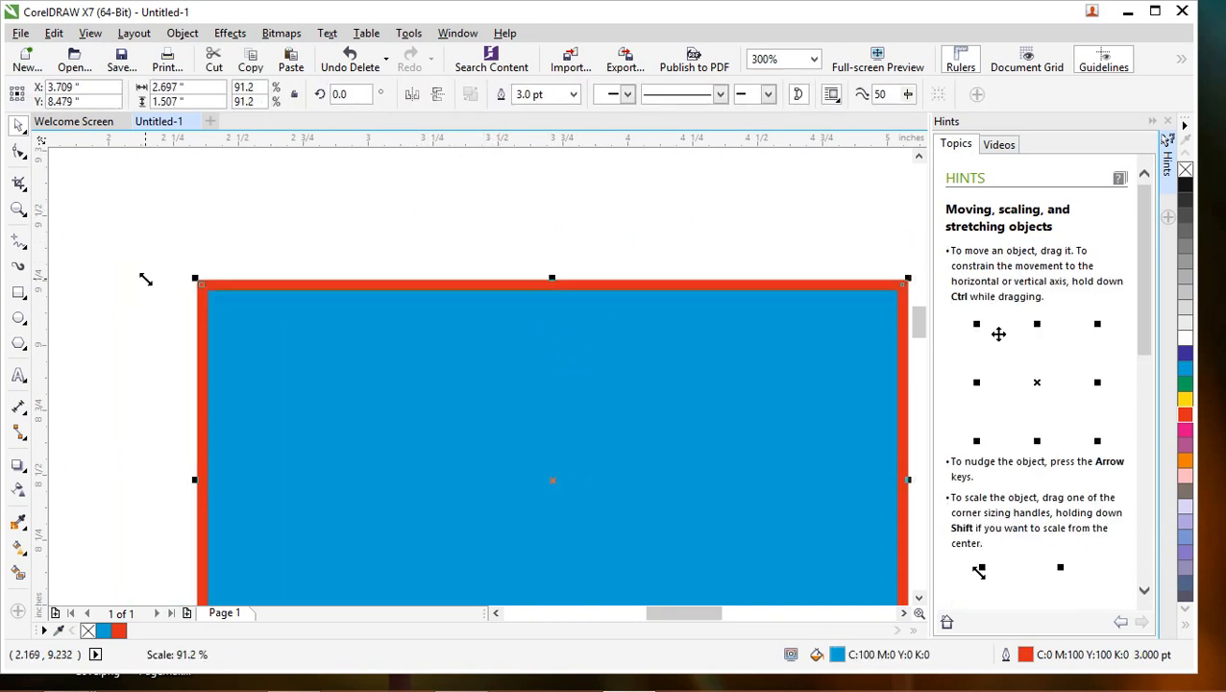
{"action": "left_click_drag", "start_coordinate": [588, 403], "coordinate": [545, 344]}
{"action": "left_click", "coordinate": [527, 274]}
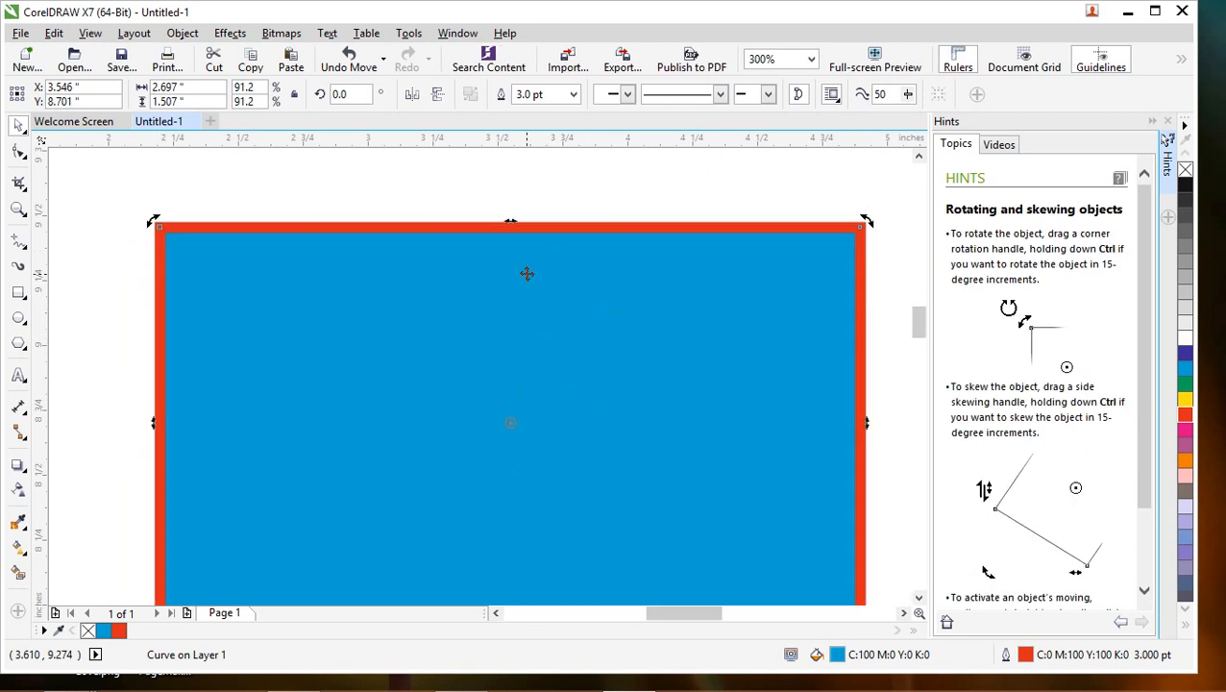
{"action": "left_click", "coordinate": [531, 346]}
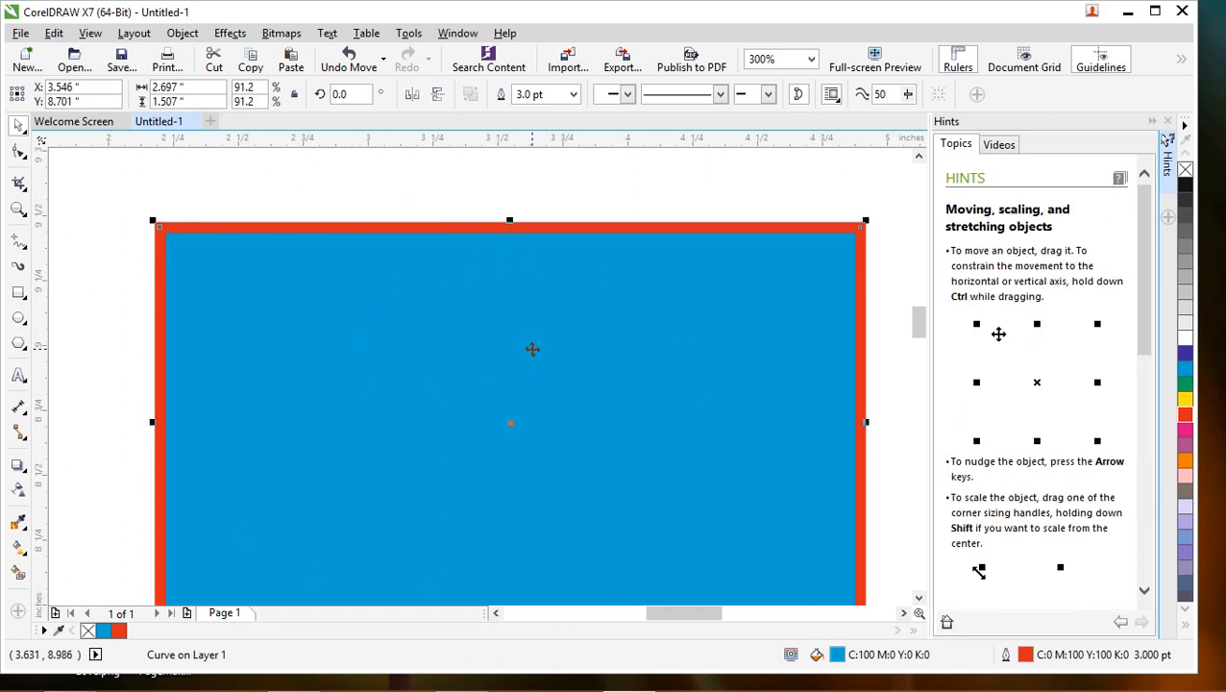
{"action": "left_click", "coordinate": [558, 230]}
{"action": "left_click", "coordinate": [571, 281]}
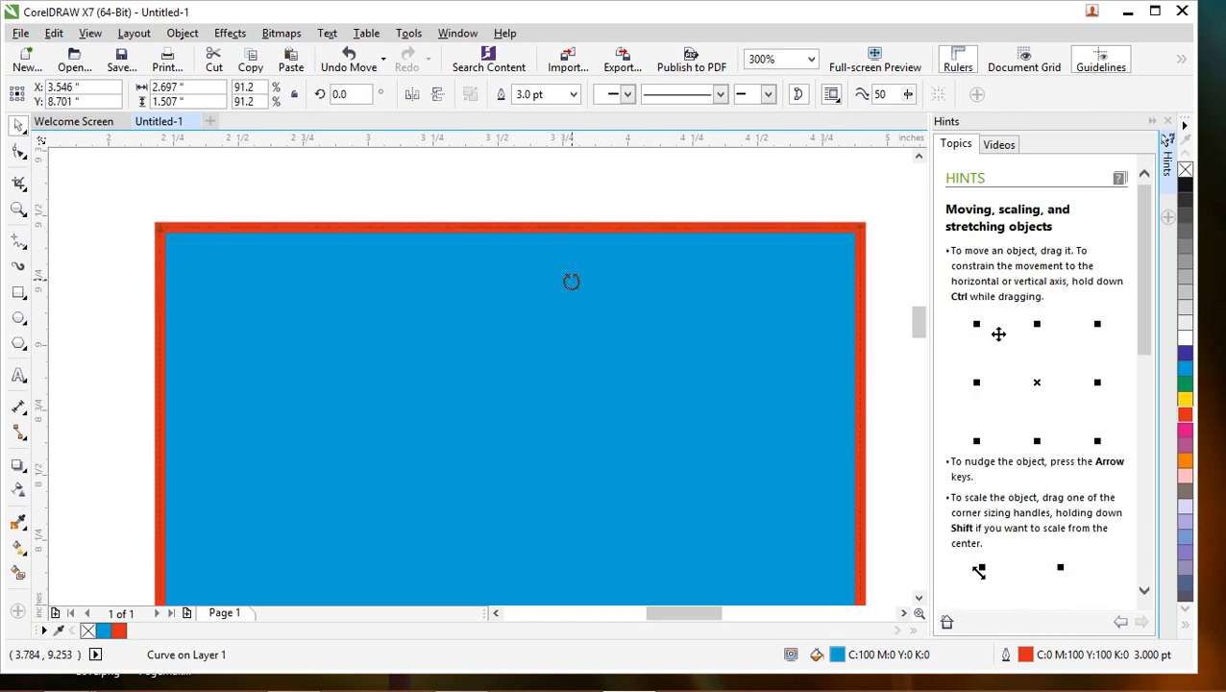
{"action": "key", "text": "F10"}
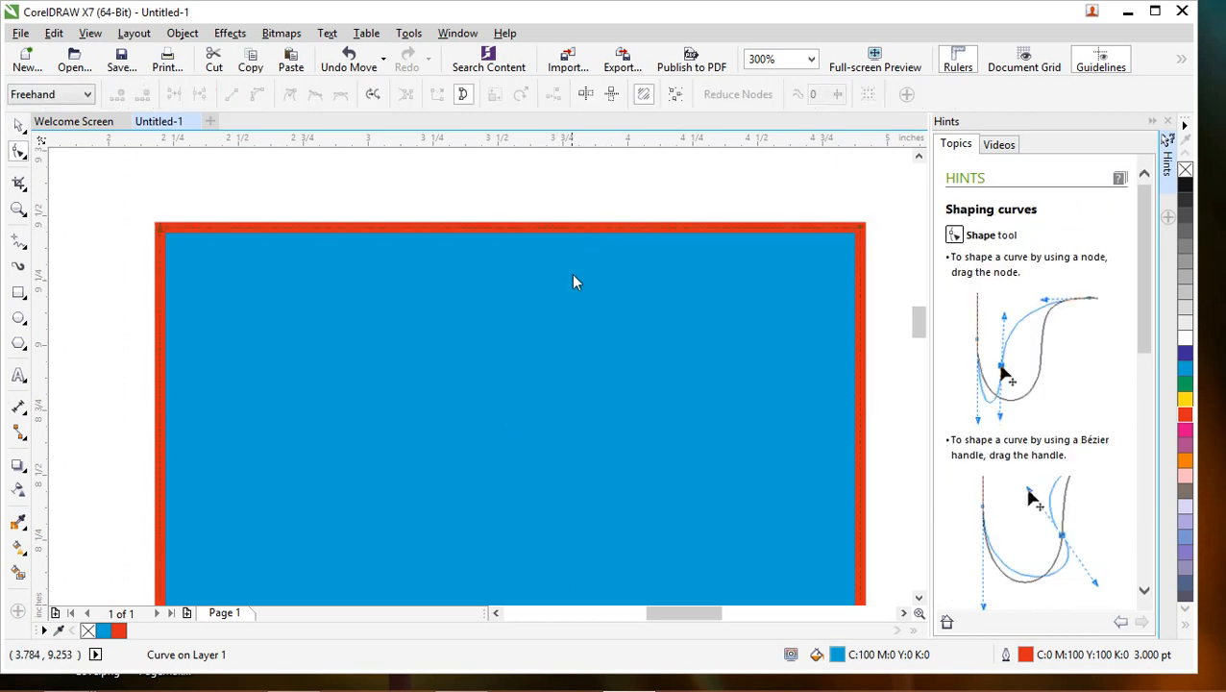
{"action": "left_click", "coordinate": [526, 197]}
{"action": "left_click", "coordinate": [19, 125]}
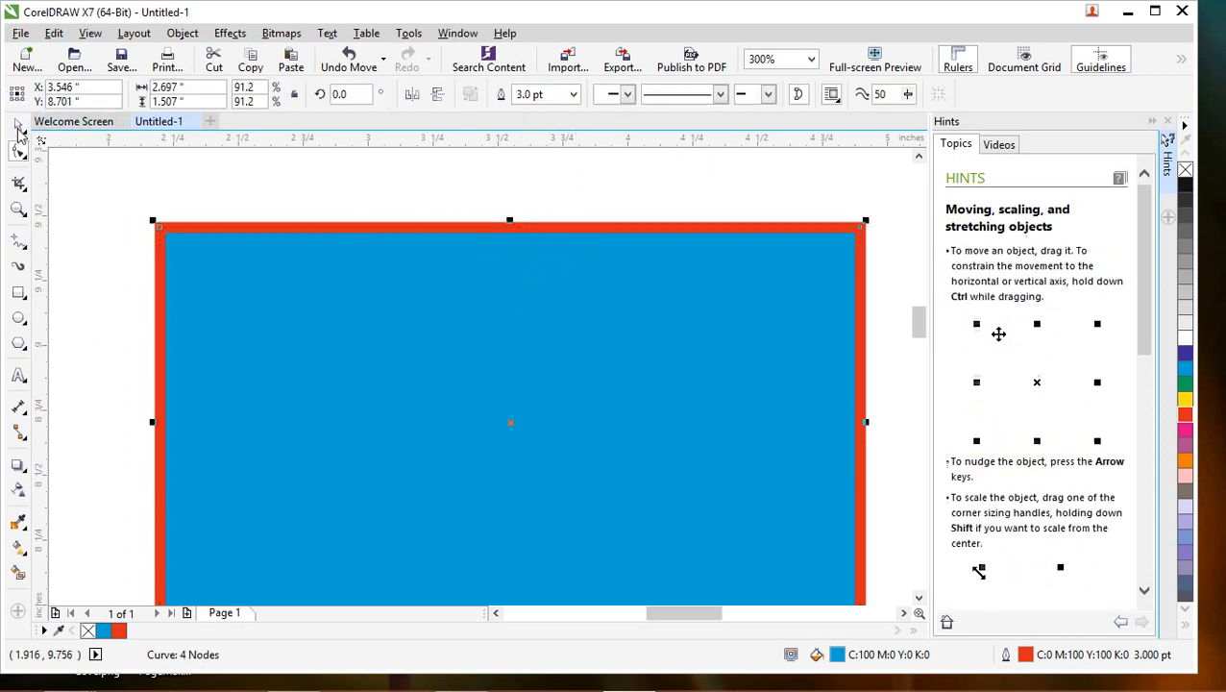
Reshape the blue curve with the Shape tool by pulling its top edge downward into a slant
{"action": "left_click", "coordinate": [507, 319]}
{"action": "key", "text": "F10"}
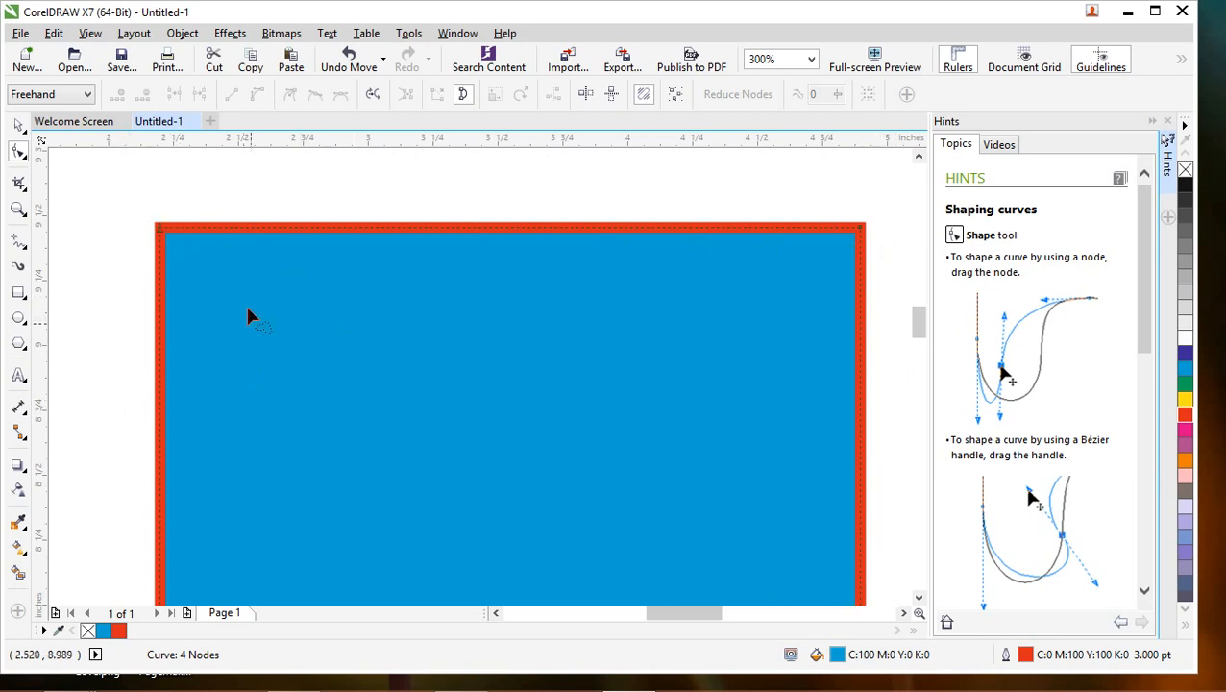
{"action": "left_click", "coordinate": [246, 230]}
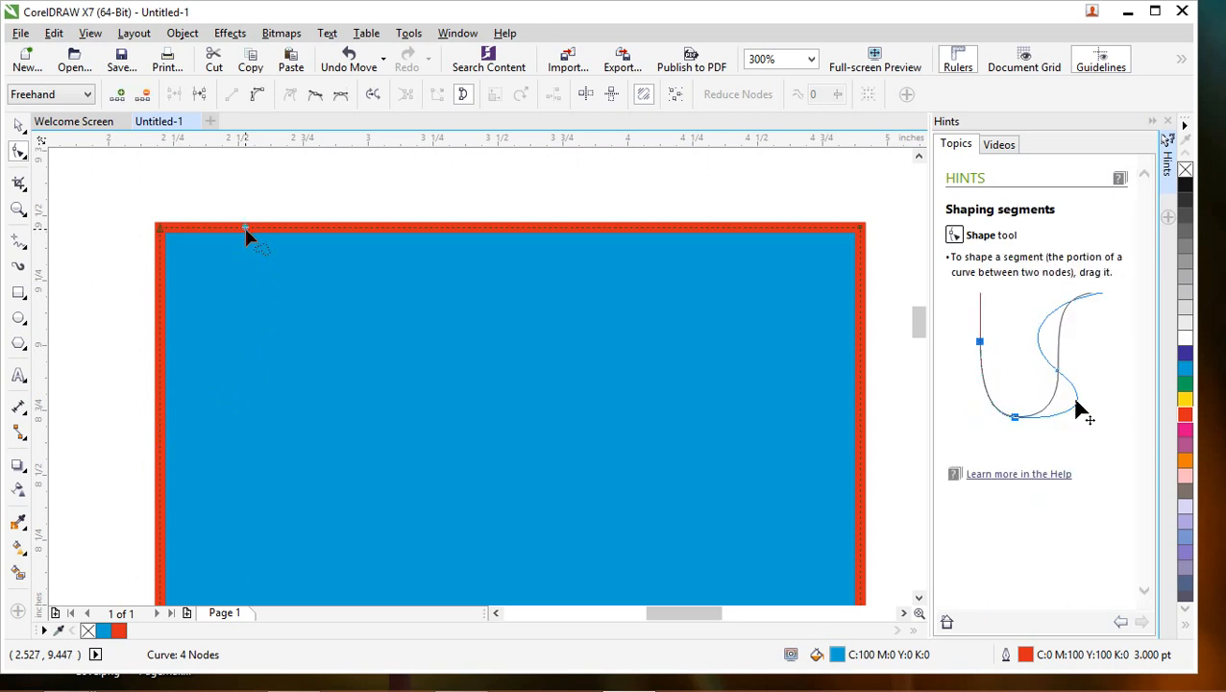
{"action": "left_click_drag", "start_coordinate": [245, 232], "coordinate": [231, 315]}
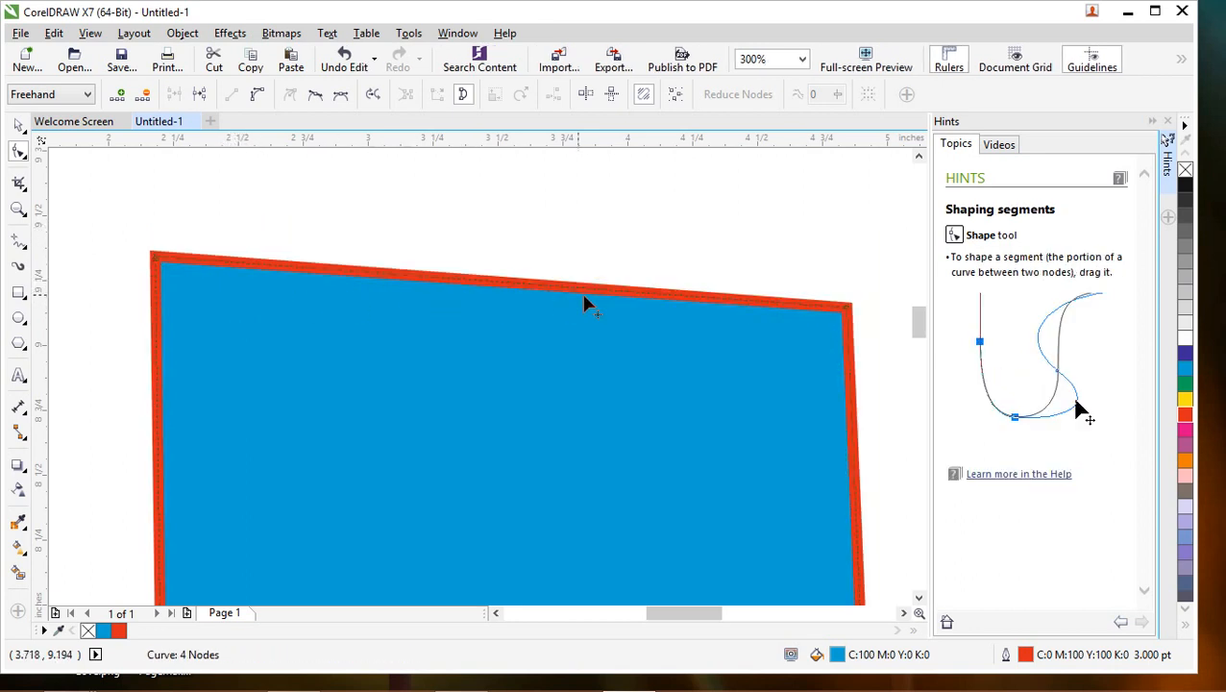
{"action": "left_click", "coordinate": [593, 289]}
{"action": "left_click_drag", "start_coordinate": [592, 298], "coordinate": [552, 374]}
Add a node on the slanted top edge, remove it again, and pull the whole edge further down
{"action": "left_click", "coordinate": [583, 284]}
{"action": "double_click", "coordinate": [582, 286]}
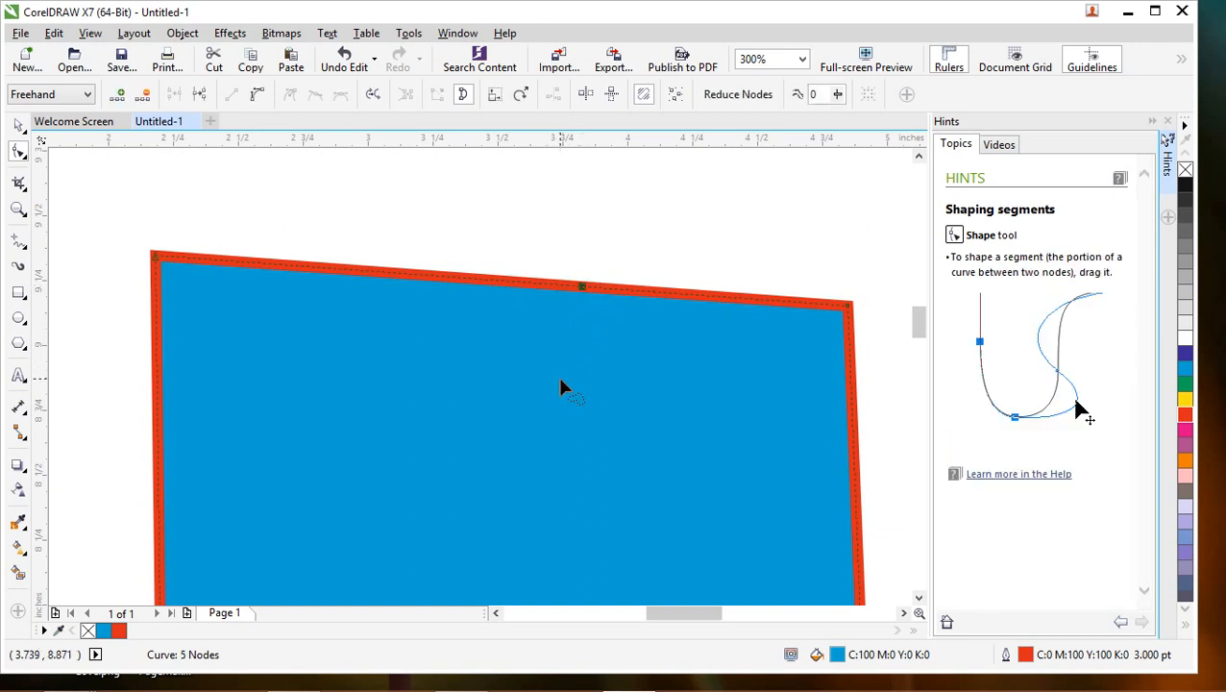
{"action": "double_click", "coordinate": [582, 287]}
{"action": "left_click_drag", "start_coordinate": [583, 293], "coordinate": [555, 344]}
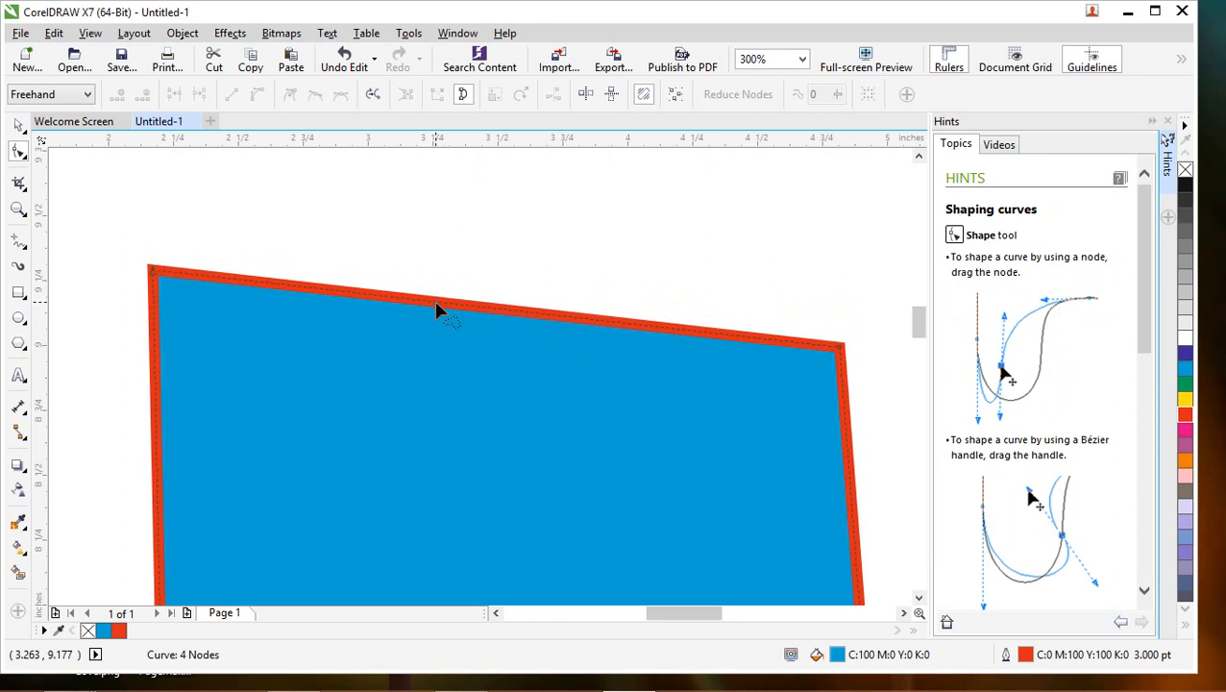
Add a node right of the top edge's middle and pull the segment to its left down, forming a V-shaped notch
{"action": "left_click", "coordinate": [435, 301]}
{"action": "double_click", "coordinate": [587, 320]}
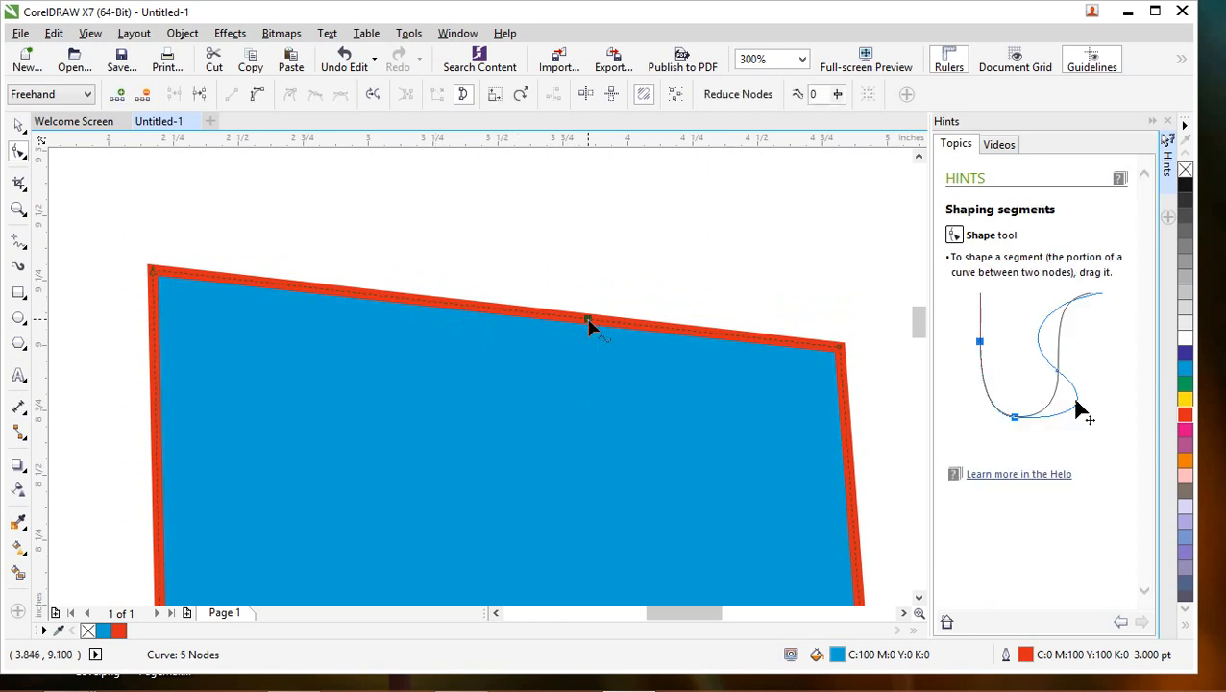
{"action": "left_click", "coordinate": [442, 303]}
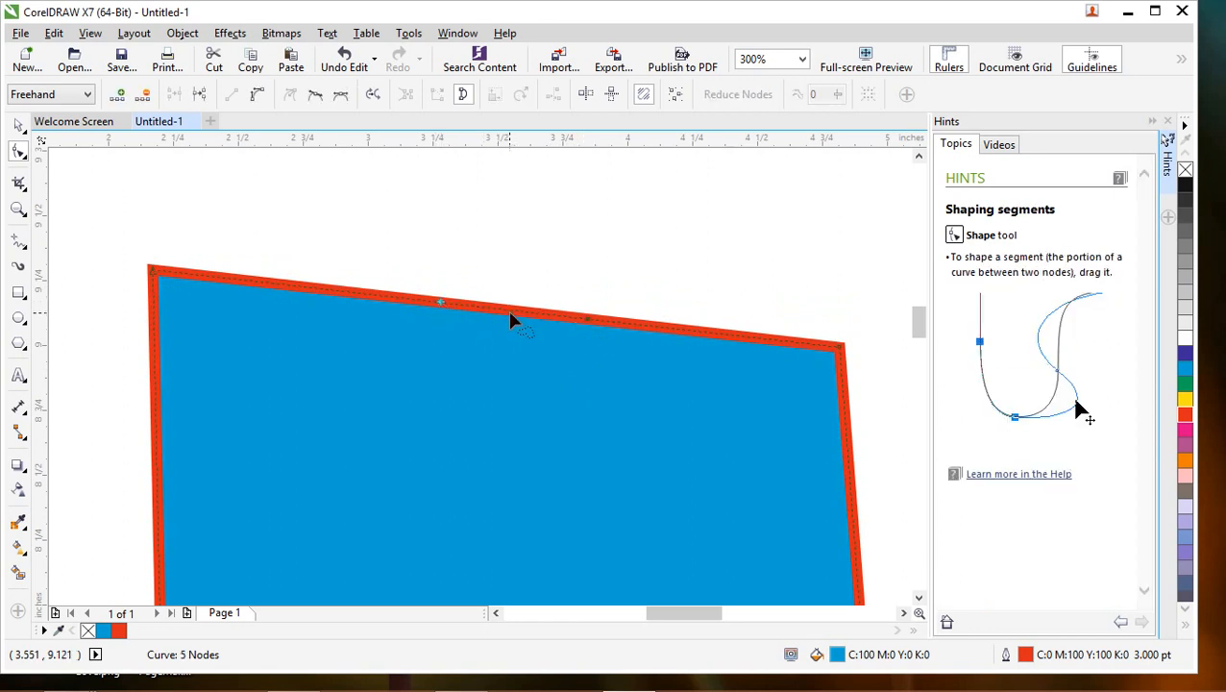
{"action": "left_click_drag", "start_coordinate": [502, 307], "coordinate": [460, 415]}
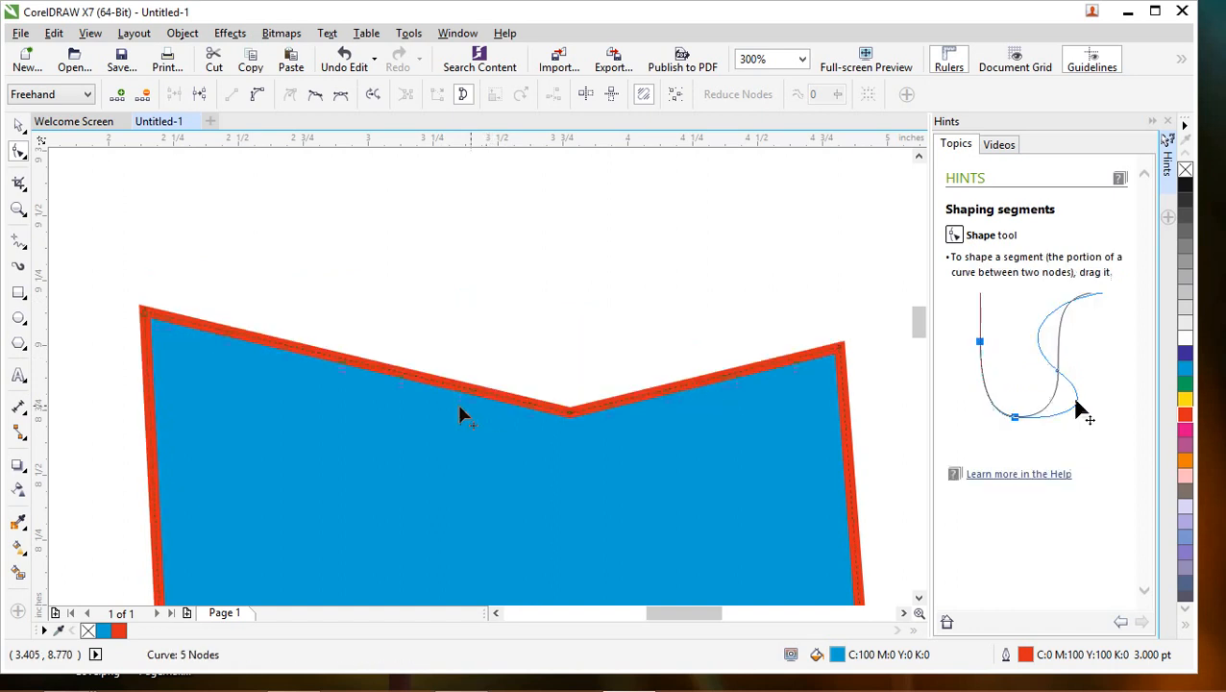
Add a node midway along the notch's left slope and pull it down and left, in line with the right slope
{"action": "double_click", "coordinate": [399, 374]}
{"action": "left_click_drag", "start_coordinate": [398, 377], "coordinate": [356, 419]}
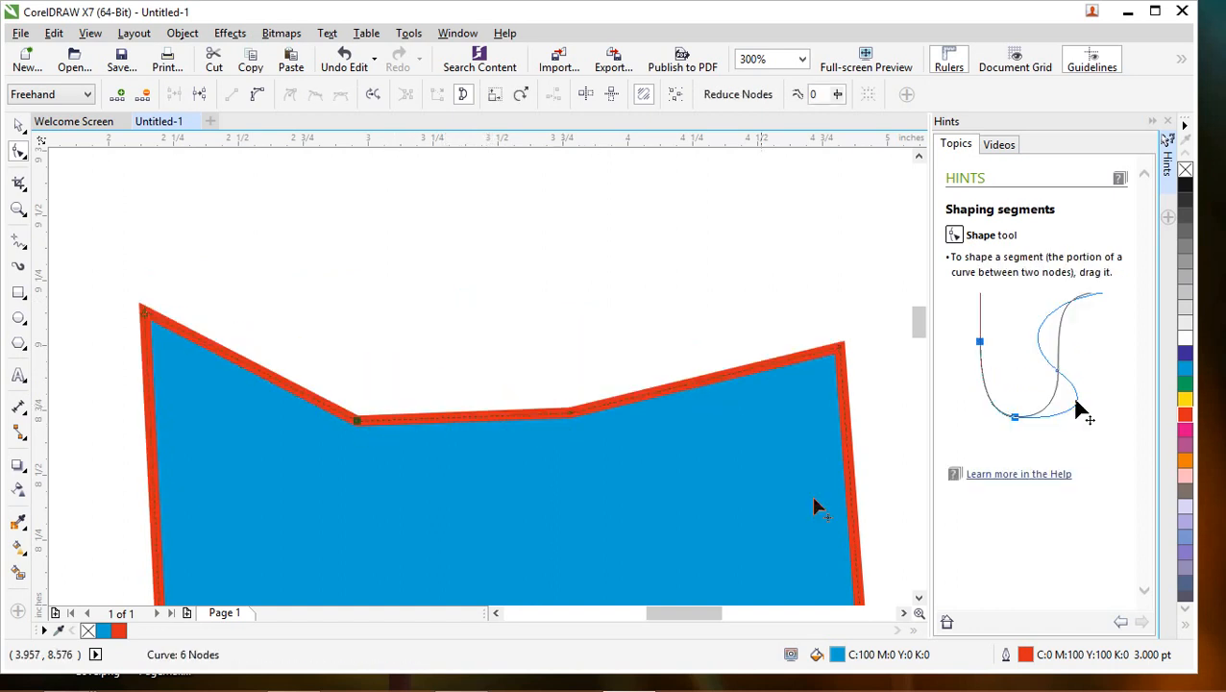
{"action": "mouse_move", "coordinate": [918, 319]}
{"action": "left_mouse_down"}
{"action": "mouse_move", "coordinate": [918, 360]}
{"action": "mouse_move", "coordinate": [918, 336]}
{"action": "left_mouse_up"}
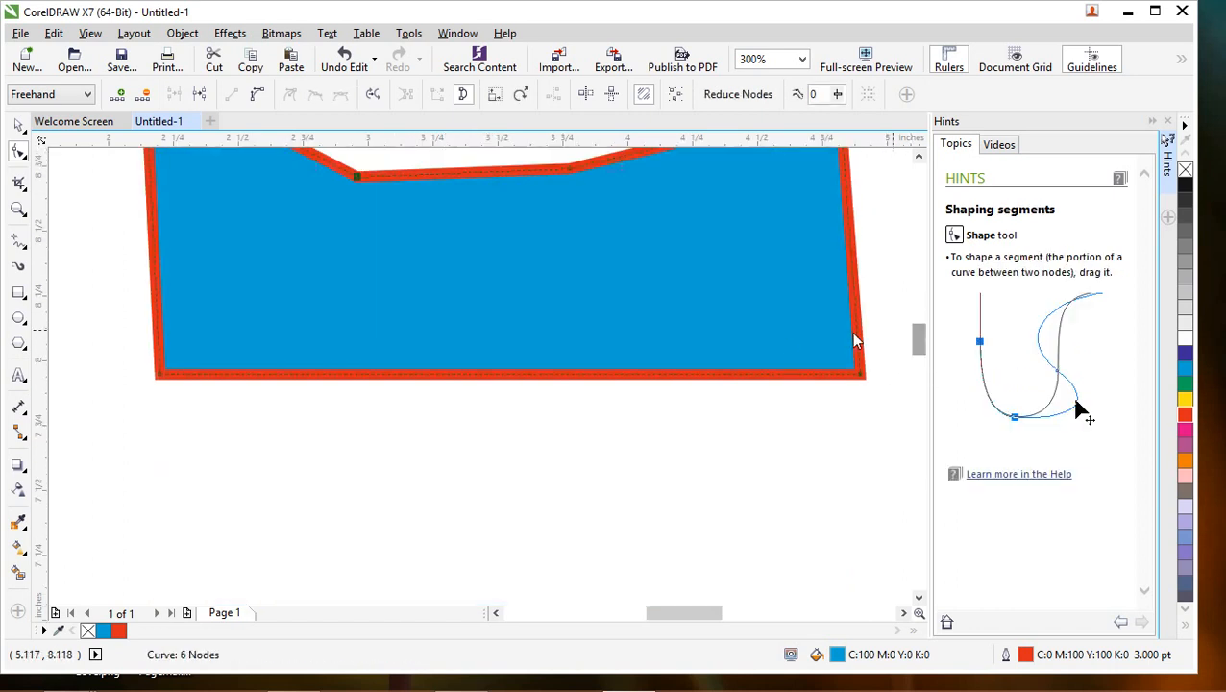
{"action": "scroll", "coordinate": [785, 342], "scroll_direction": "up", "scroll_amount": 1}
{"action": "scroll", "coordinate": [786, 343], "scroll_direction": "down", "scroll_amount": 1}
{"action": "scroll", "coordinate": [785, 351], "scroll_direction": "down", "scroll_amount": 4}
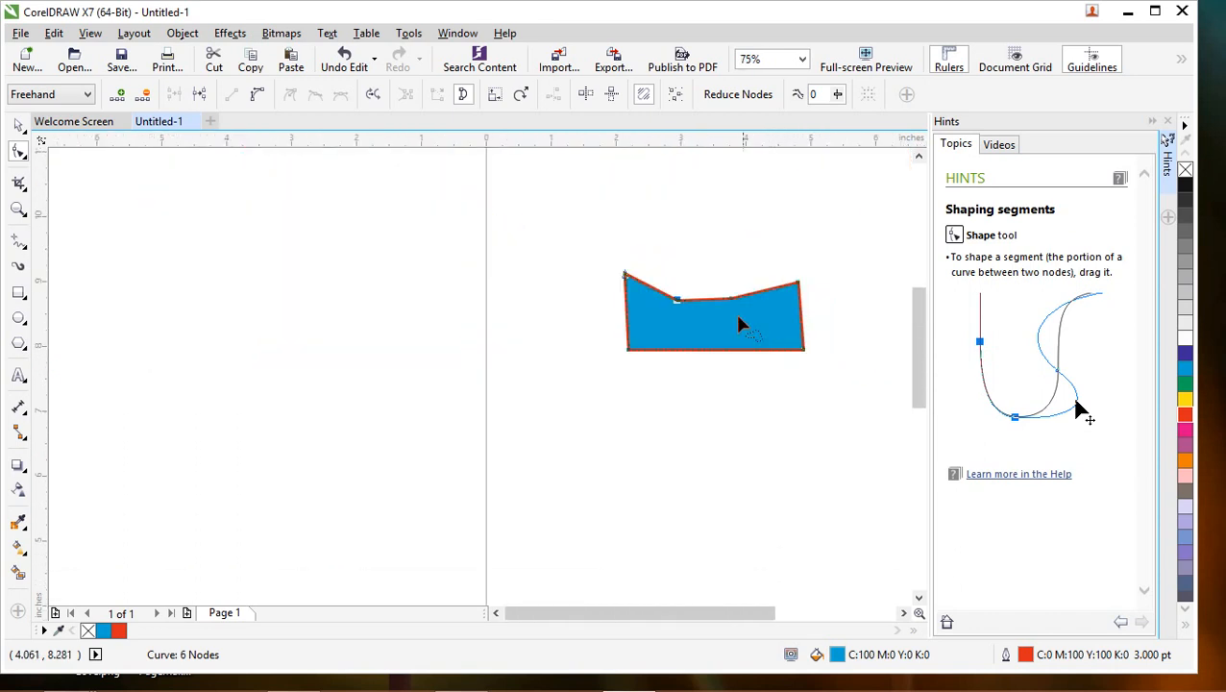
{"action": "scroll", "coordinate": [733, 349], "scroll_direction": "up", "scroll_amount": 2}
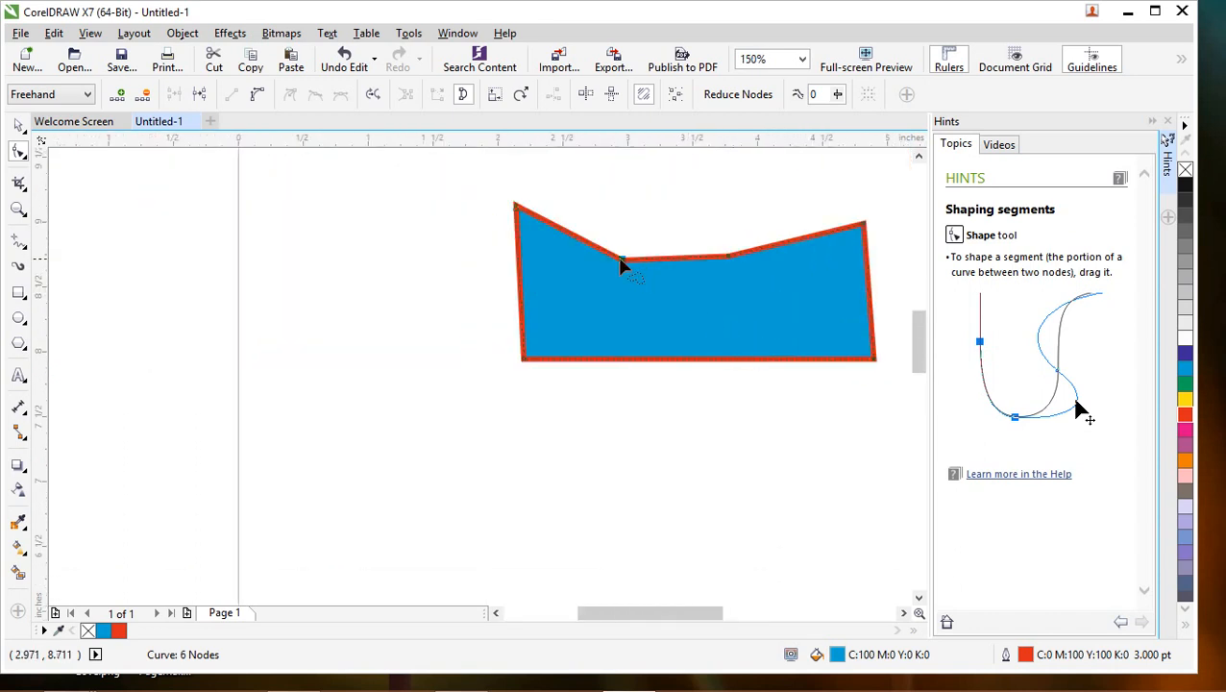
{"action": "left_click_drag", "start_coordinate": [623, 260], "coordinate": [611, 280]}
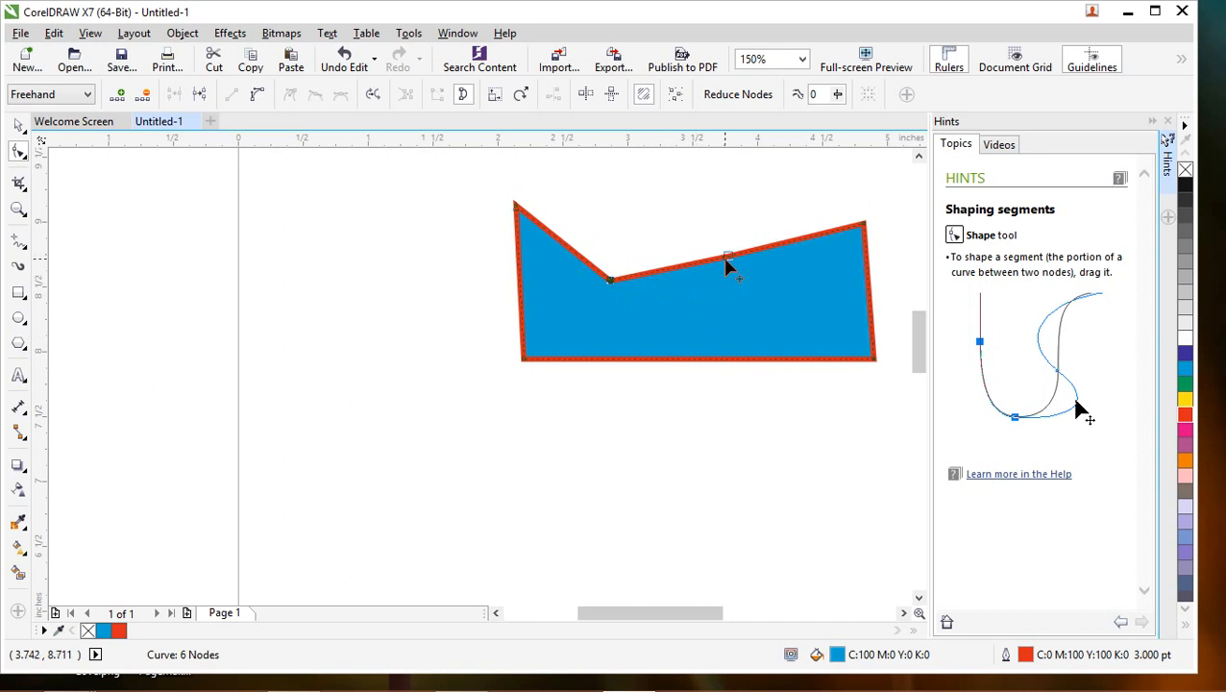
Remove the node in the middle of the right slope and pull that whole segment downward
{"action": "double_click", "coordinate": [728, 255]}
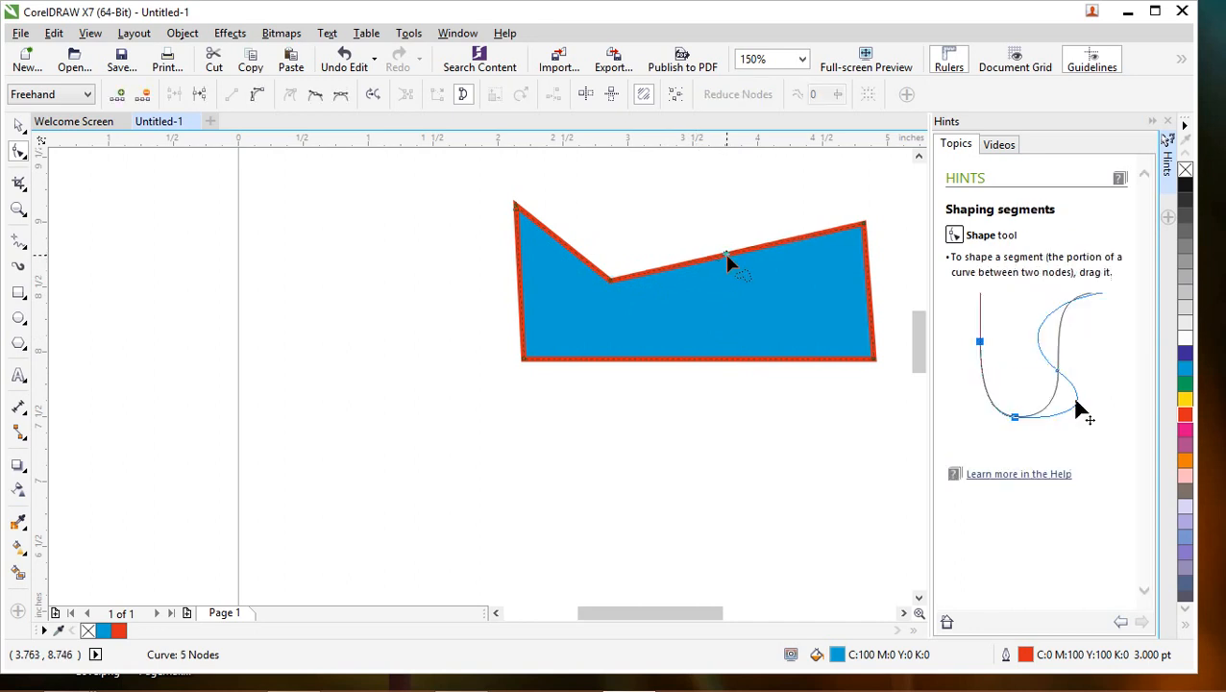
{"action": "left_click_drag", "start_coordinate": [727, 259], "coordinate": [742, 295]}
{"action": "left_click", "coordinate": [743, 282]}
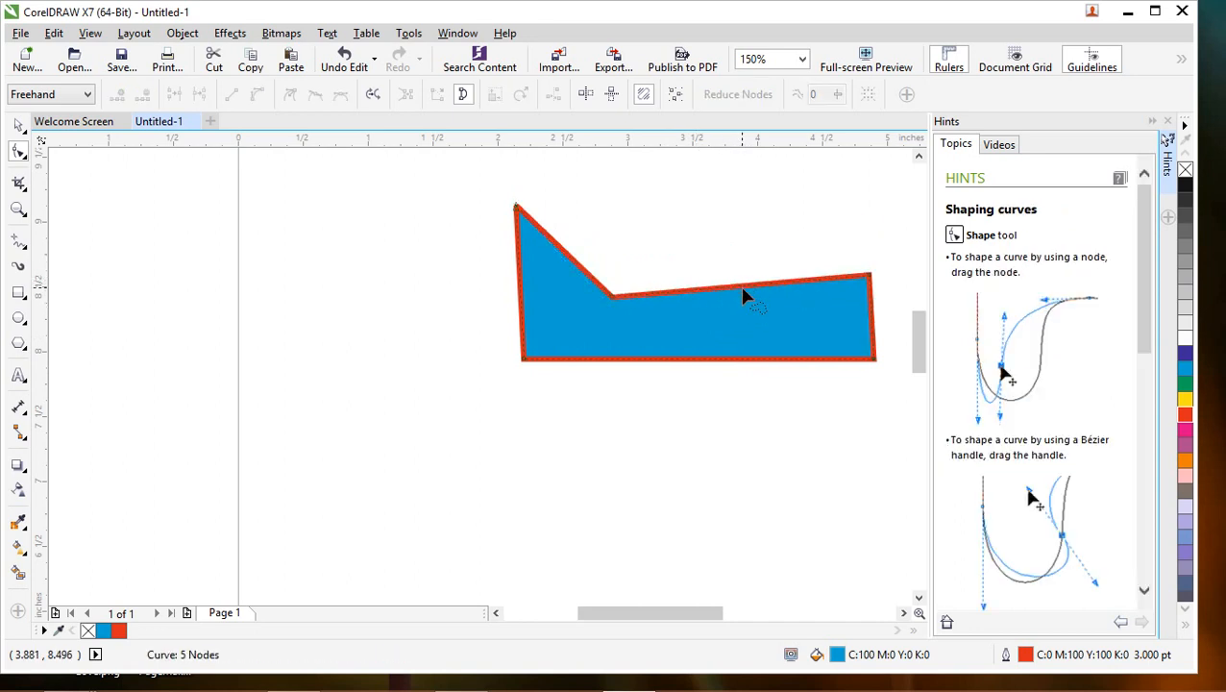
Add a node in the middle of the notch's right segment, pull it down, and shift the left slope down and left
{"action": "left_click", "coordinate": [740, 288]}
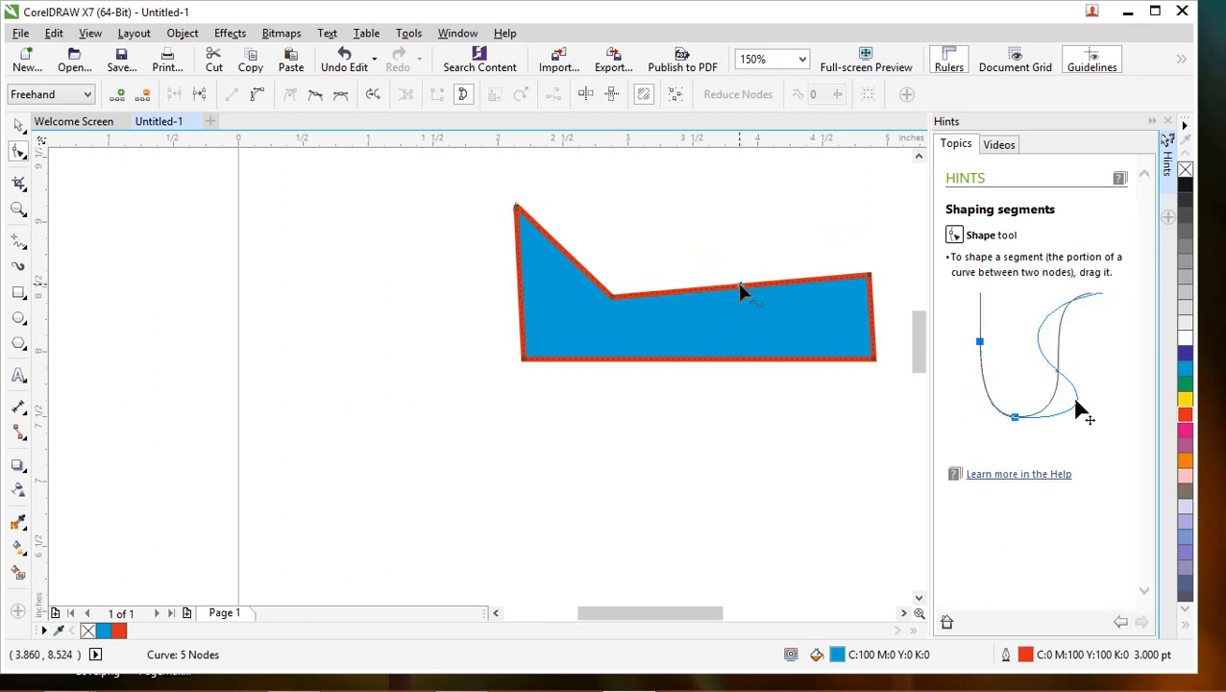
{"action": "left_click_drag", "start_coordinate": [736, 290], "coordinate": [734, 331]}
{"action": "left_click_drag", "start_coordinate": [605, 294], "coordinate": [593, 320]}
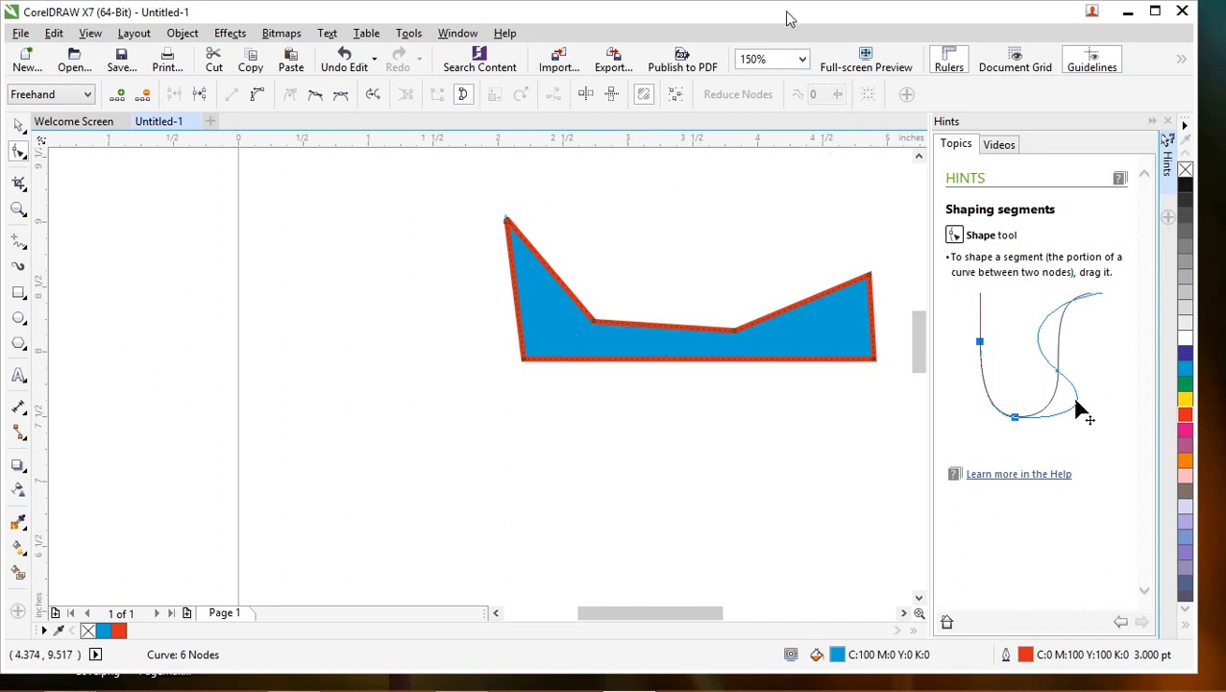
Minimize the drawing window to show the desktop
{"action": "left_click", "coordinate": [1129, 15]}
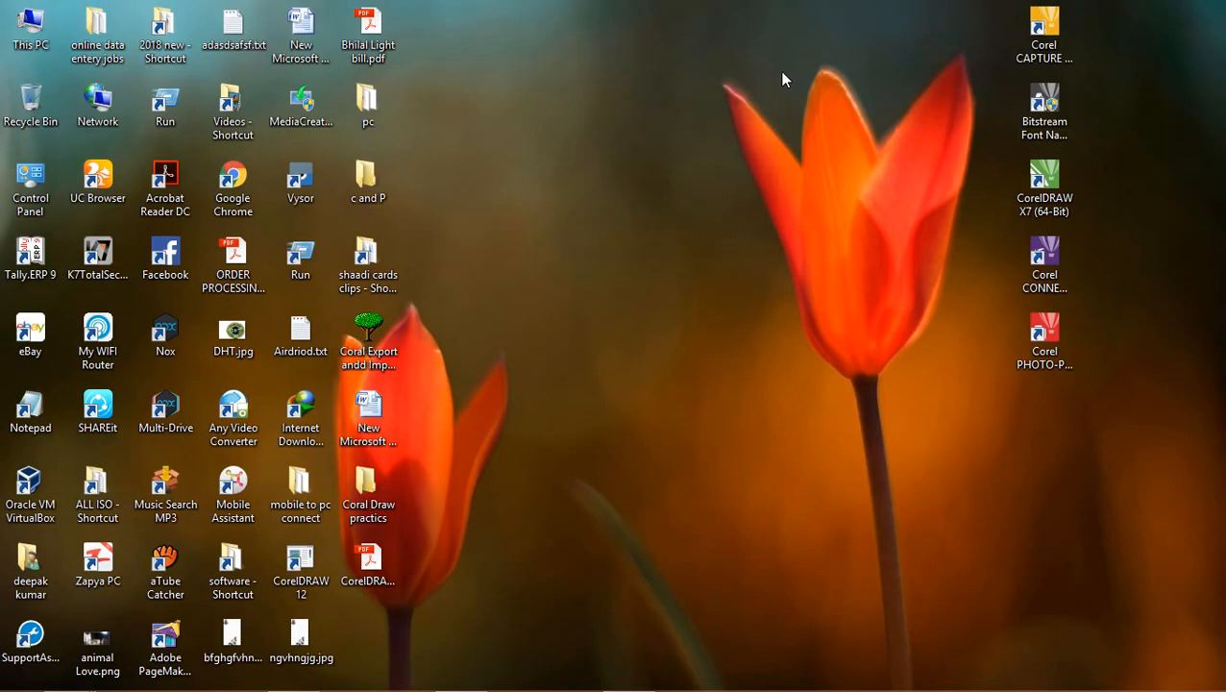